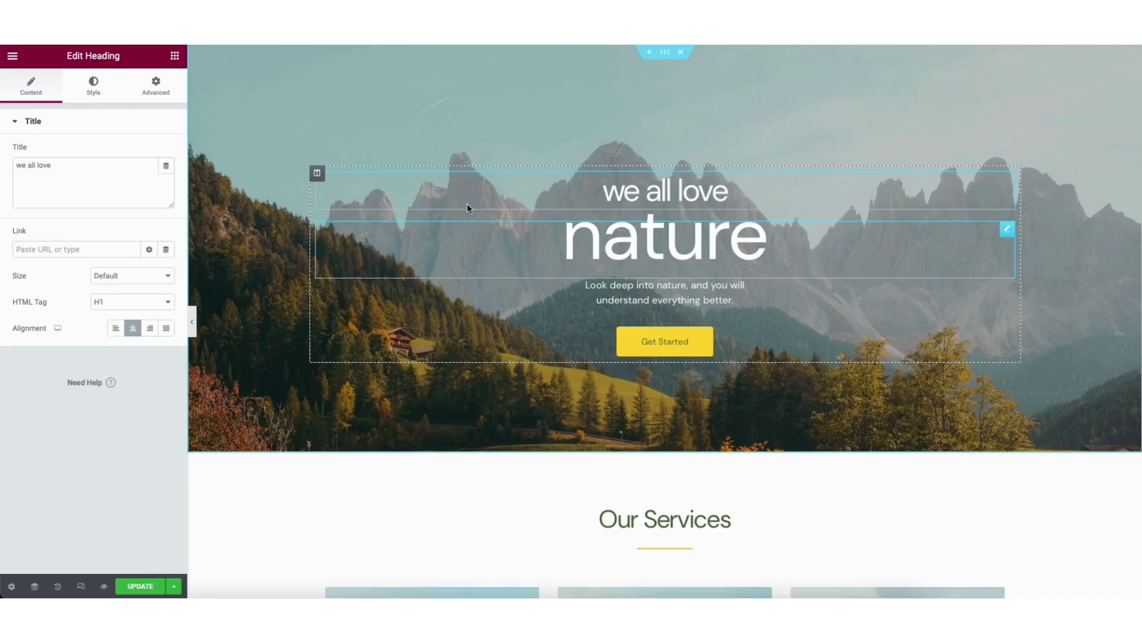
- Replace the hero heading "we all love" with "this is my" and add a Heading widget below the Web Design box
{"action": "left_click_drag", "start_coordinate": [600, 191], "coordinate": [749, 152]}
{"action": "type", "text": "this is my"}
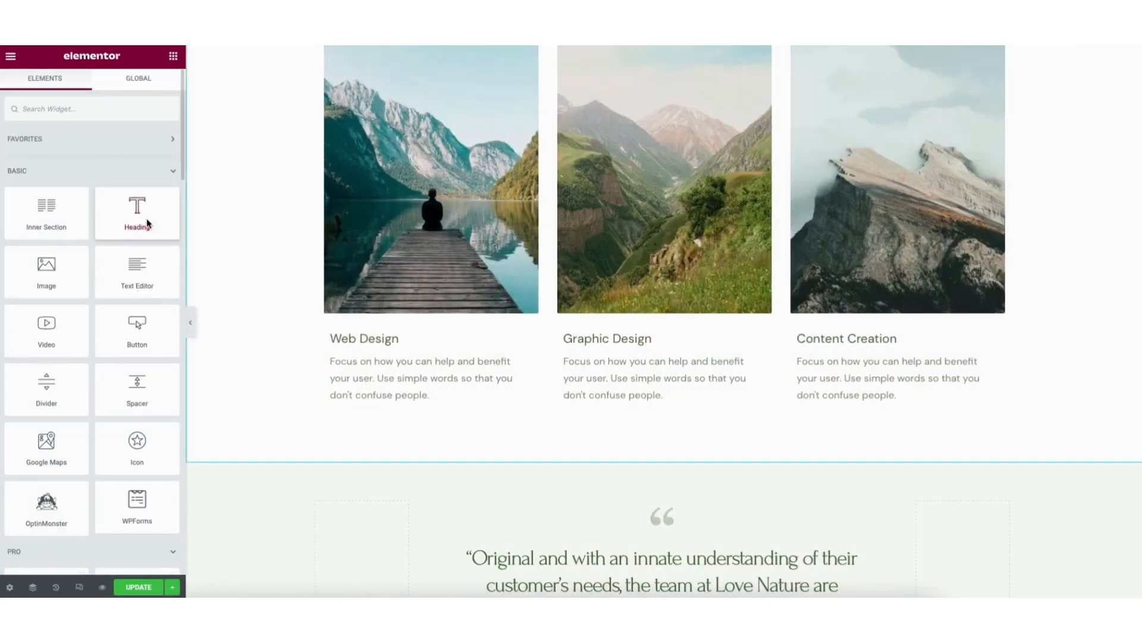
{"action": "left_click_drag", "start_coordinate": [147, 223], "coordinate": [391, 404]}
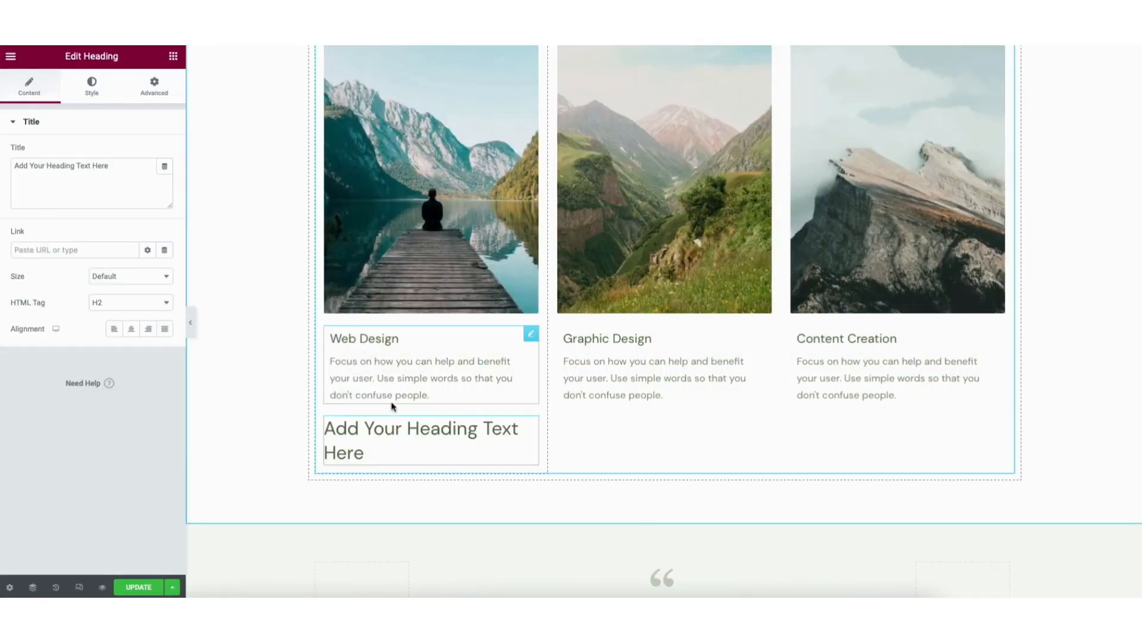
{"action": "left_click_drag", "start_coordinate": [361, 357], "coordinate": [626, 338]}
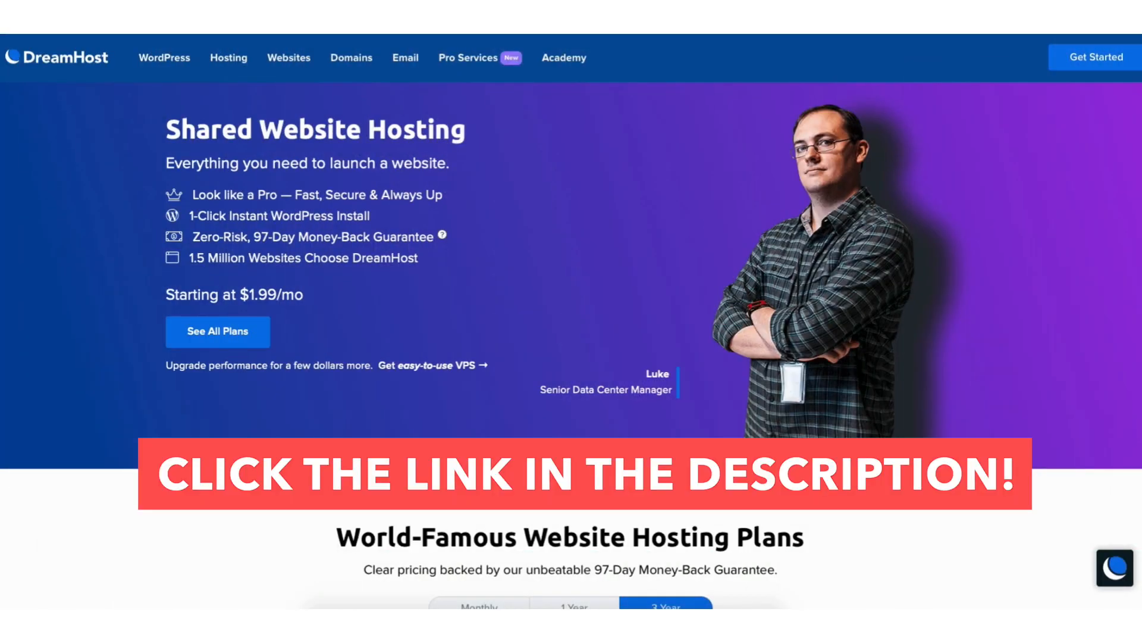
- Switch to the DreamHost shared hosting page and look through its plans, included features and free WordPress migration offer
{"action": "scroll", "coordinate": [572, 321], "scroll_direction": "down", "scroll_amount": 7}
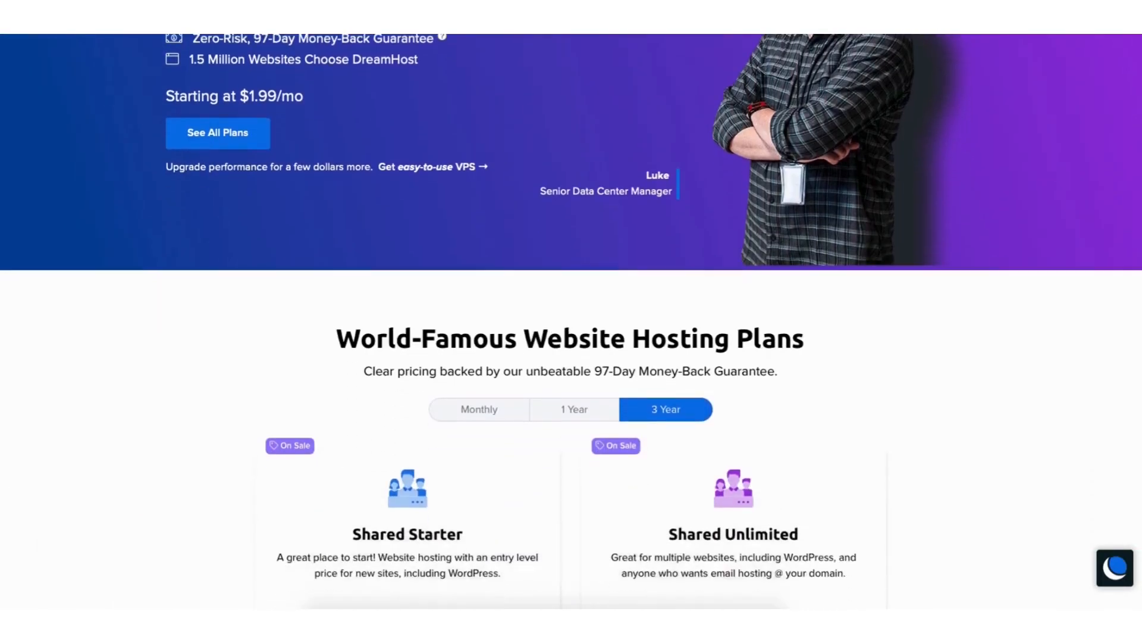
{"action": "scroll", "coordinate": [571, 321], "scroll_direction": "down", "scroll_amount": 5}
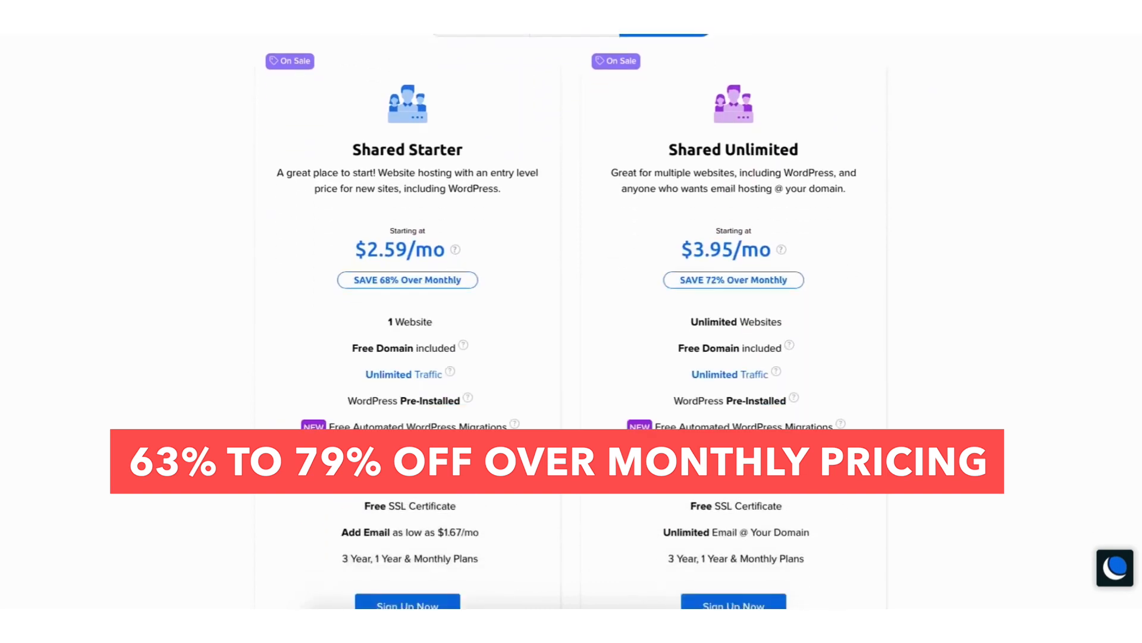
{"action": "scroll", "coordinate": [571, 321], "scroll_direction": "down", "scroll_amount": 5}
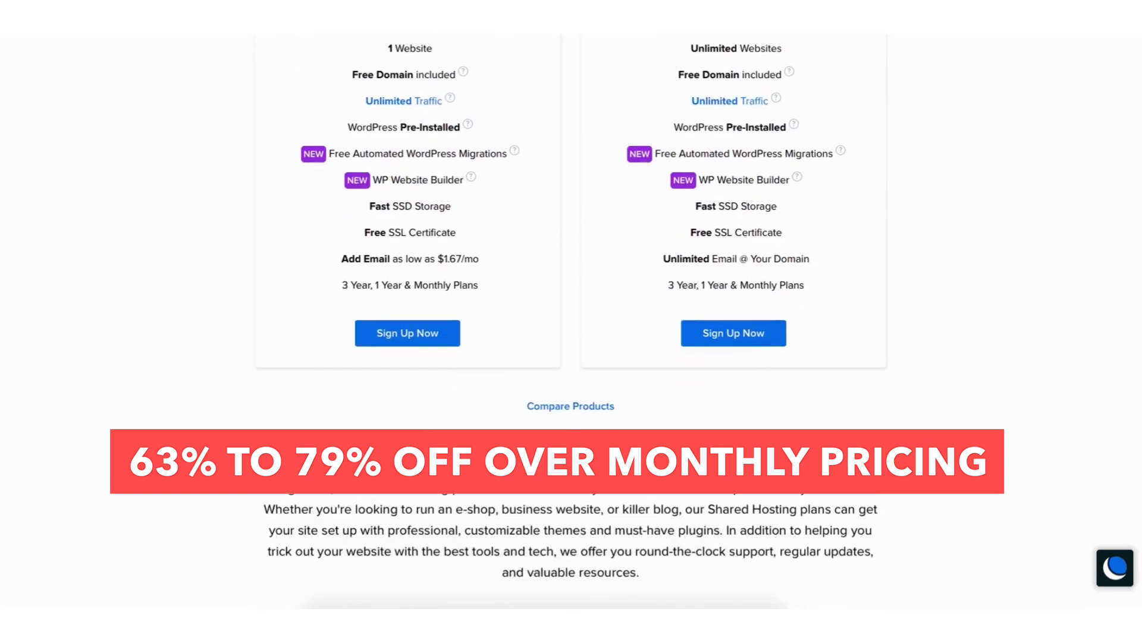
{"action": "scroll", "coordinate": [571, 321], "scroll_direction": "down", "scroll_amount": 4}
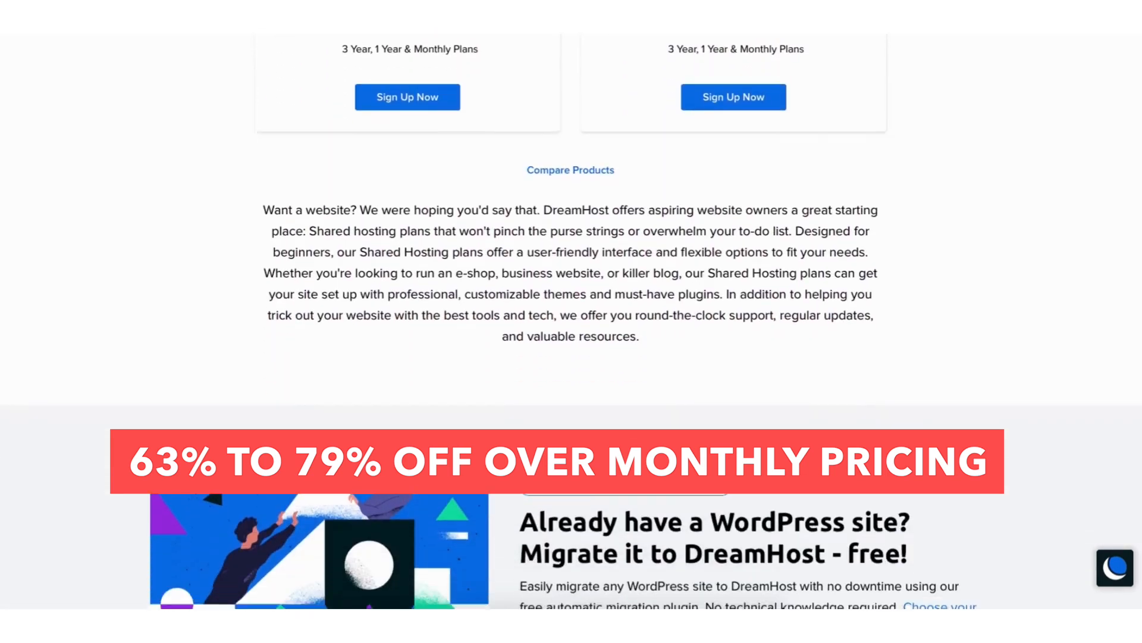
{"action": "scroll", "coordinate": [571, 322], "scroll_direction": "down", "scroll_amount": 4}
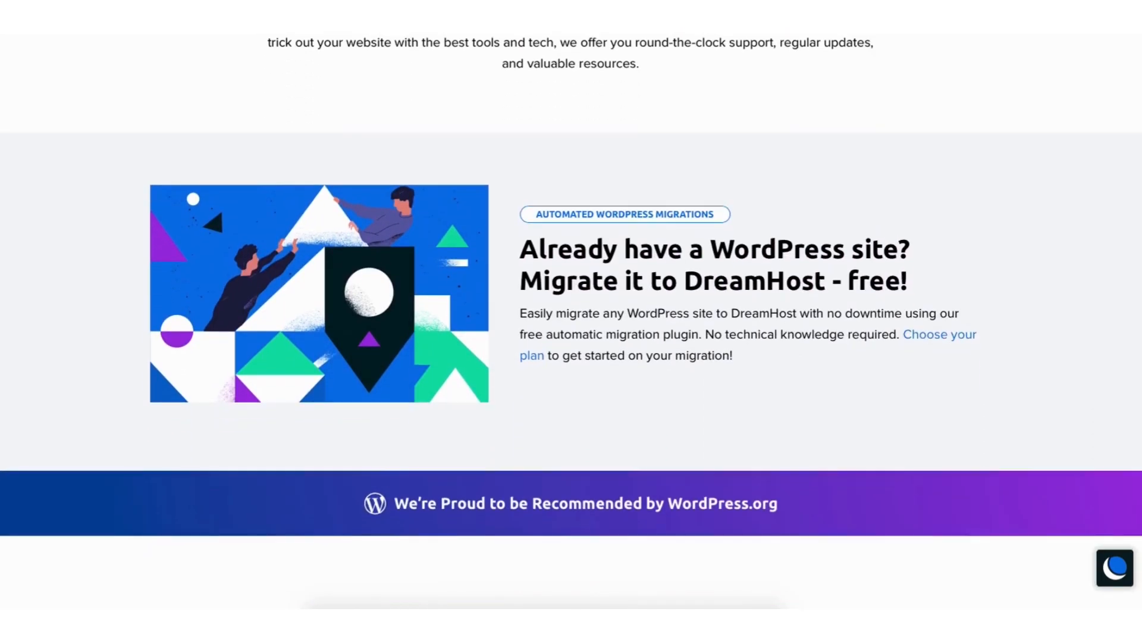
{"action": "scroll", "coordinate": [572, 321], "scroll_direction": "down", "scroll_amount": 3}
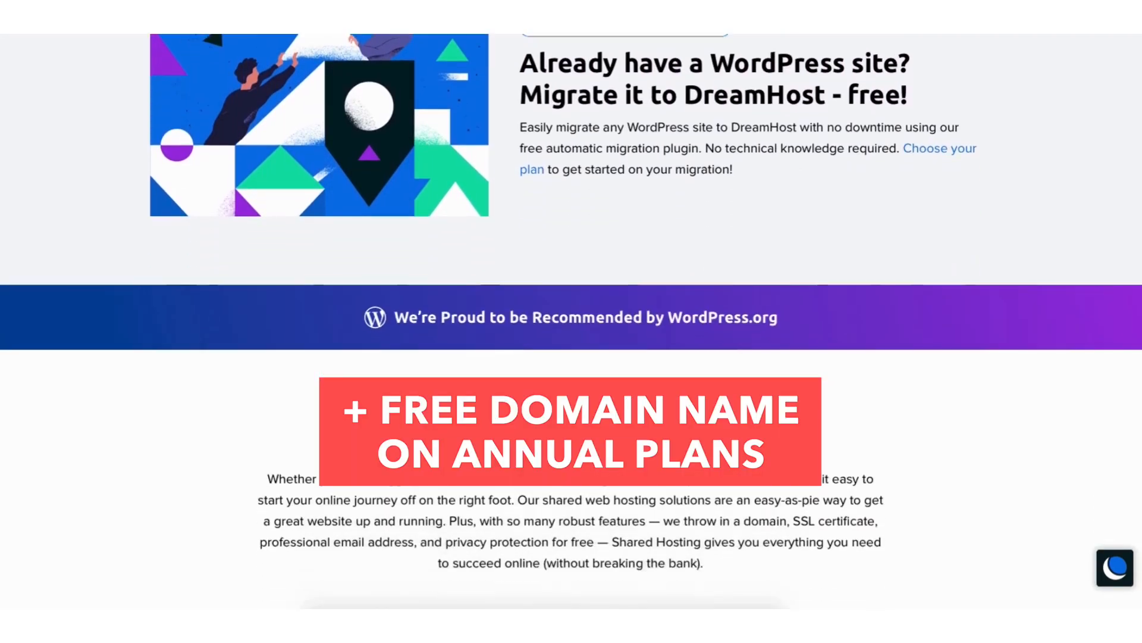
{"action": "scroll", "coordinate": [571, 321], "scroll_direction": "down", "scroll_amount": 3}
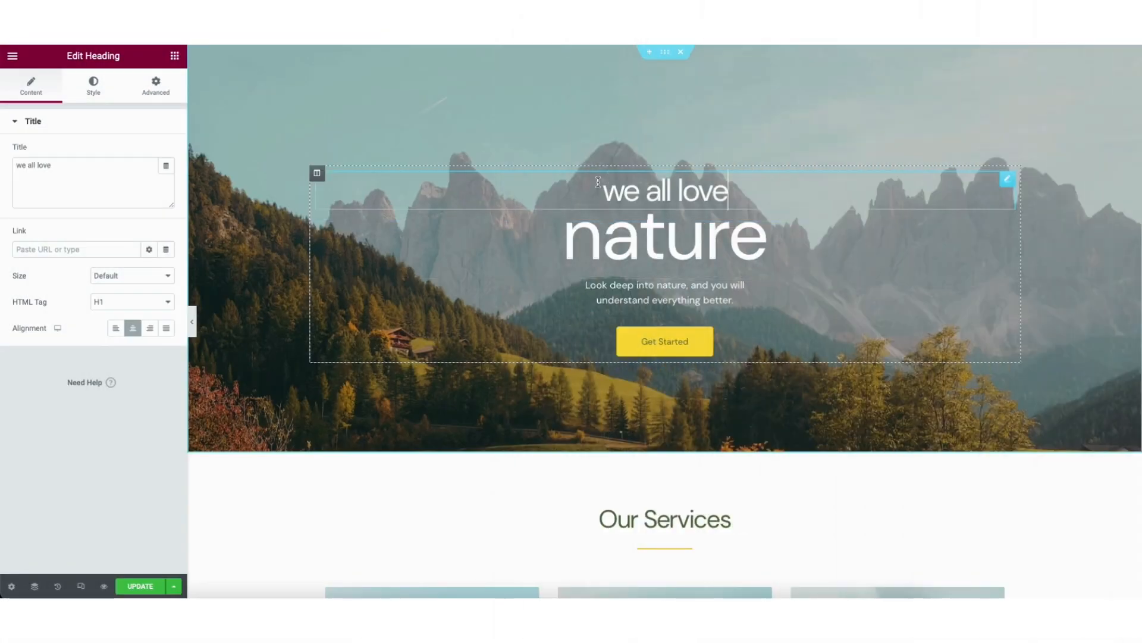
- Switch back to the Elementor page and overwrite the hero heading "we all love" with "this i"
{"action": "triple_click", "coordinate": [728, 191]}
{"action": "type", "text": "this i"}
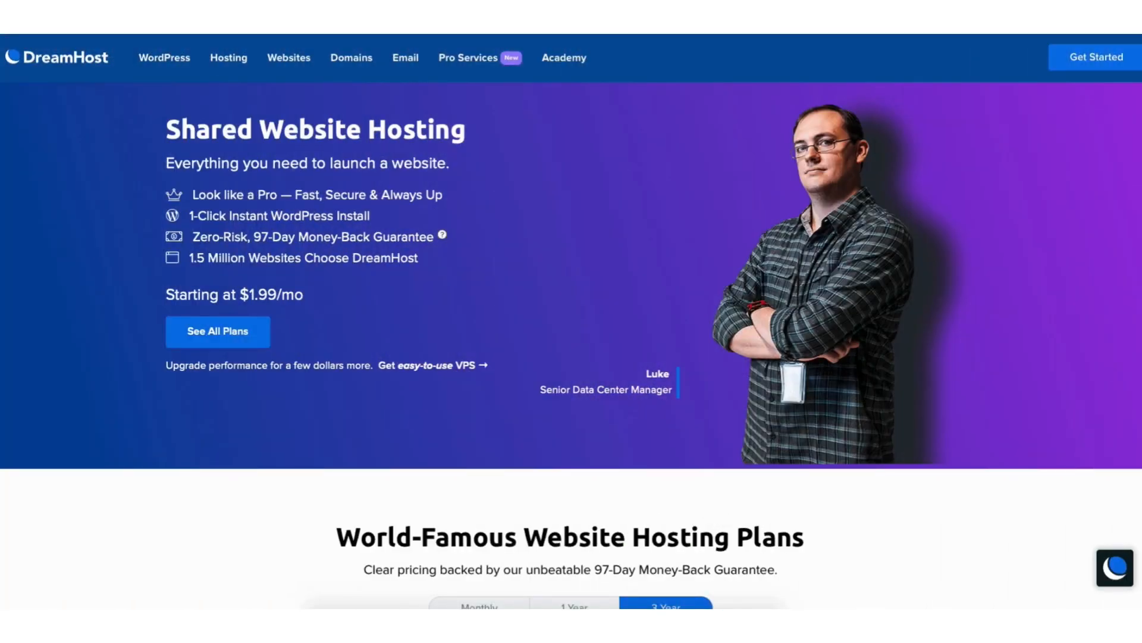
- Return to the DreamHost page and review the Shared Starter and Shared Unlimited hosting plans again
{"action": "scroll", "coordinate": [571, 321], "scroll_direction": "down", "scroll_amount": 6}
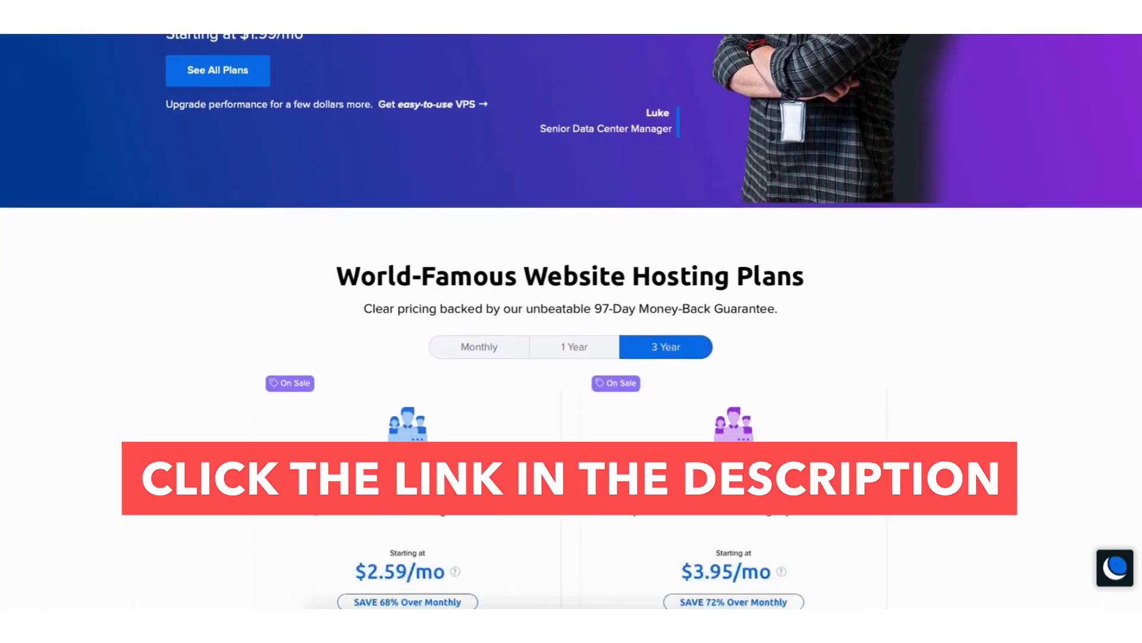
{"action": "scroll", "coordinate": [571, 322], "scroll_direction": "down", "scroll_amount": 5}
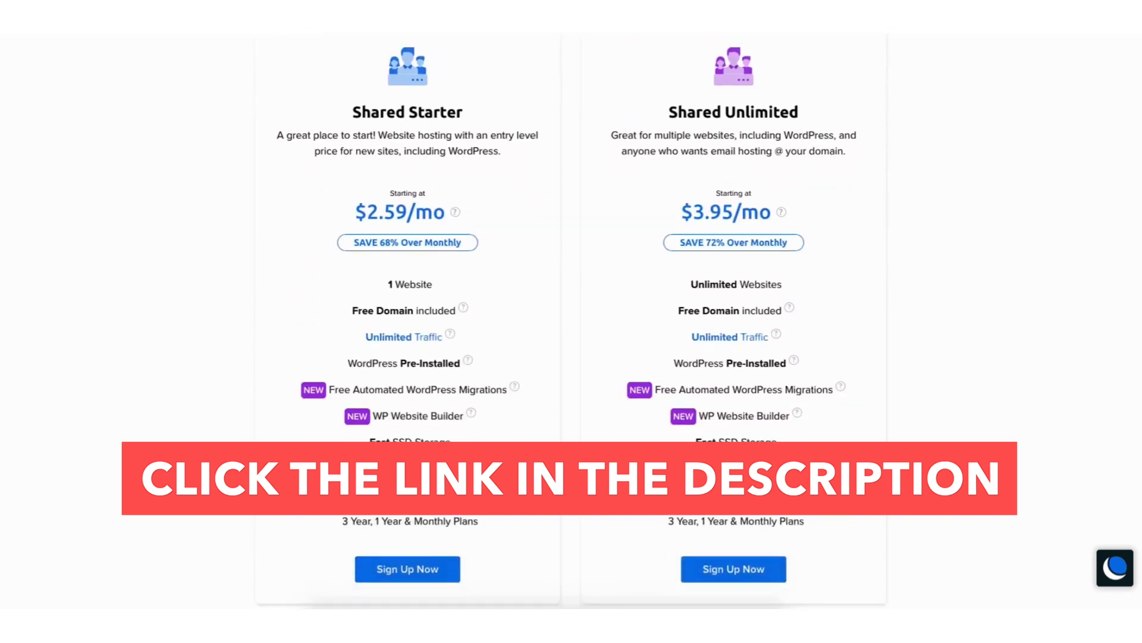
{"action": "scroll", "coordinate": [571, 322], "scroll_direction": "down", "scroll_amount": 5}
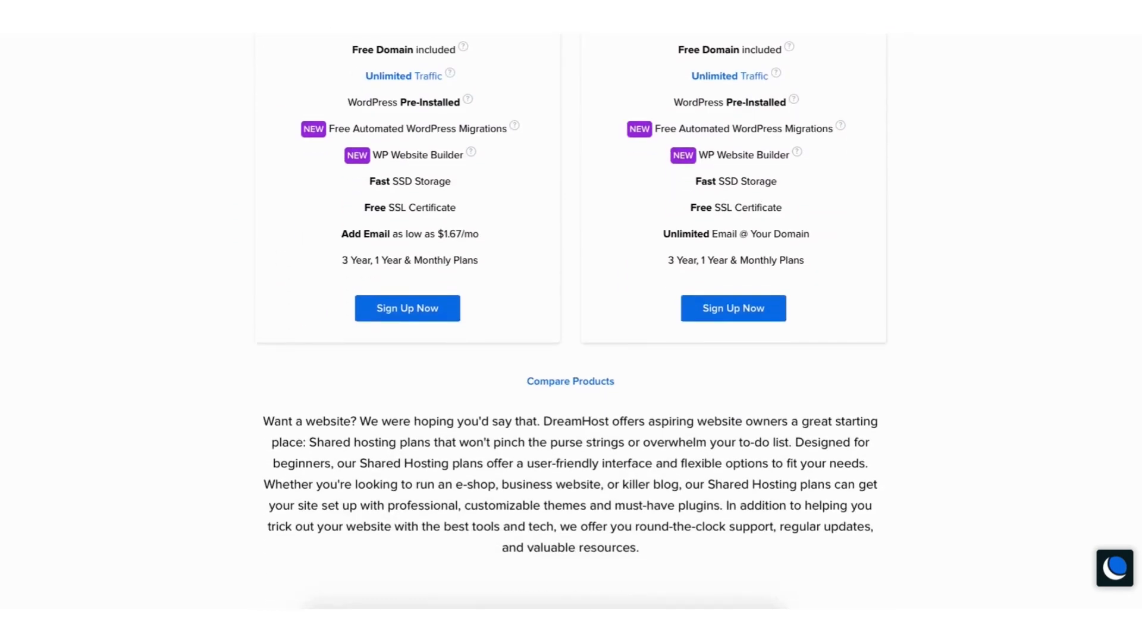
{"action": "scroll", "coordinate": [571, 322], "scroll_direction": "down", "scroll_amount": 4}
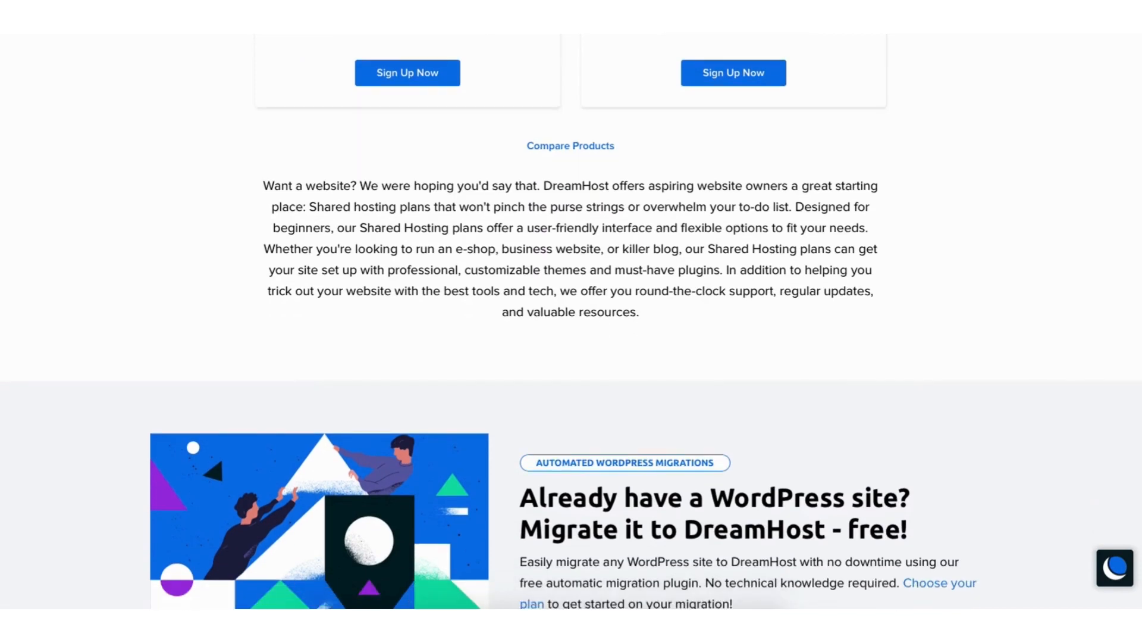
{"action": "scroll", "coordinate": [571, 321], "scroll_direction": "down", "scroll_amount": 4}
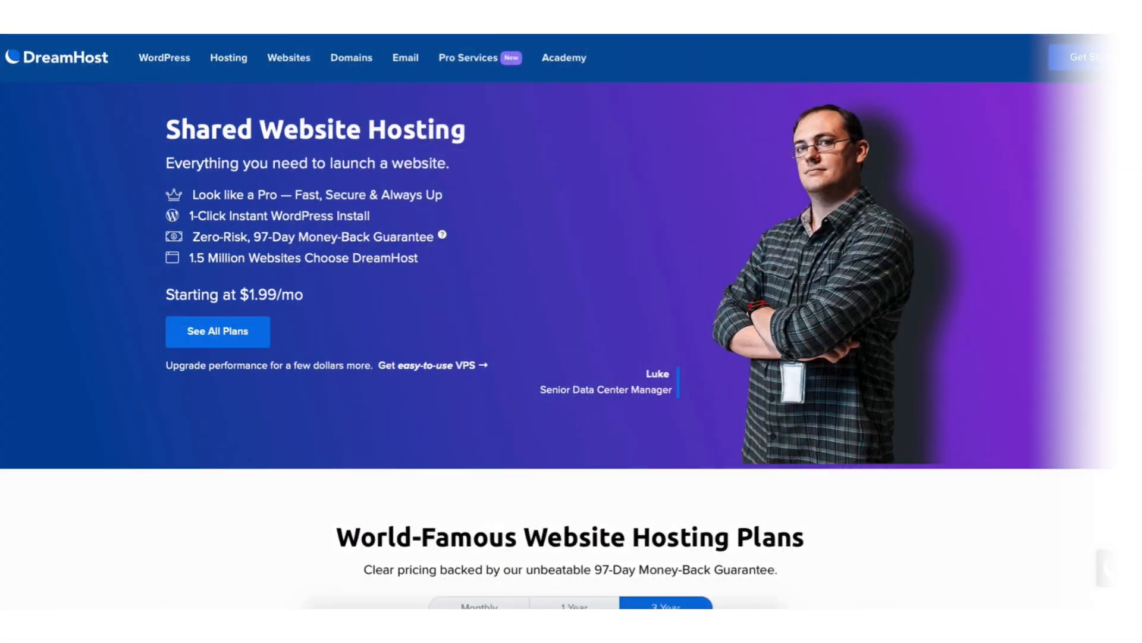
{"action": "scroll", "coordinate": [571, 322], "scroll_direction": "down", "scroll_amount": 3}
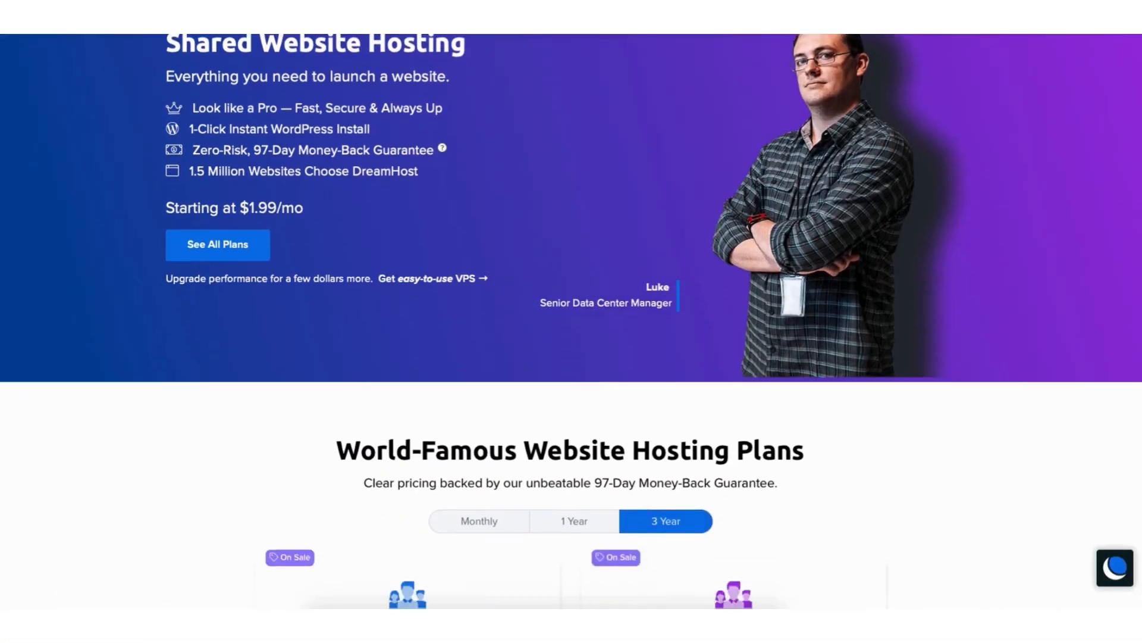
{"action": "scroll", "coordinate": [571, 321], "scroll_direction": "down", "scroll_amount": 7}
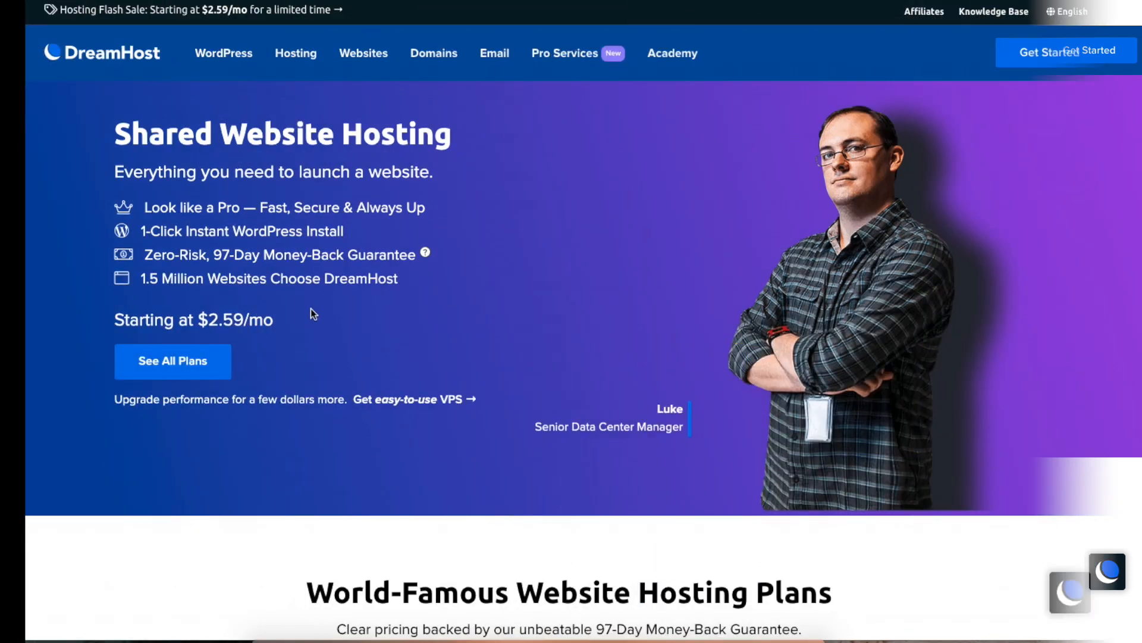
- Go to the shared hosting plans and compare their monthly, 1-year and 3-year pricing
{"action": "left_click", "coordinate": [202, 356]}
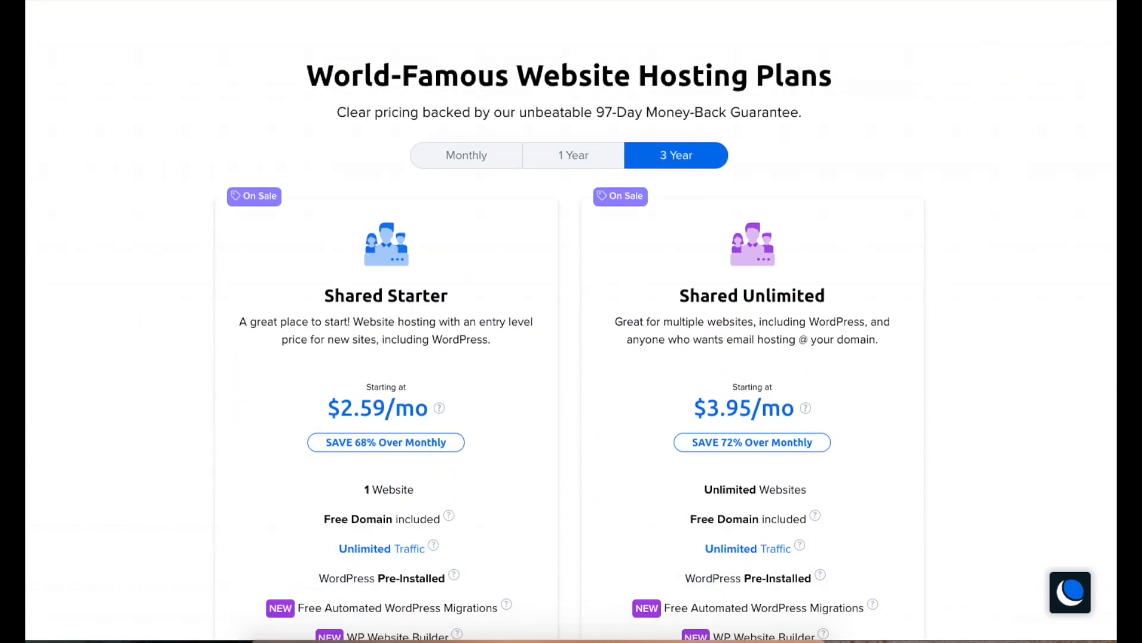
{"action": "scroll", "coordinate": [571, 321], "scroll_direction": "down", "scroll_amount": 1}
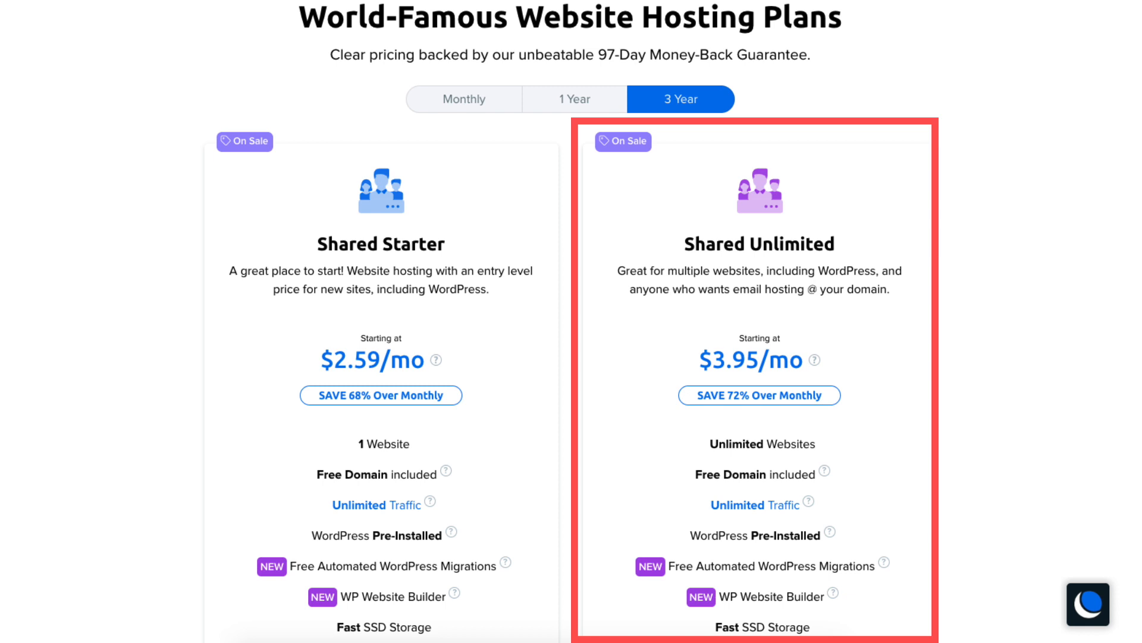
{"action": "left_click", "coordinate": [459, 101]}
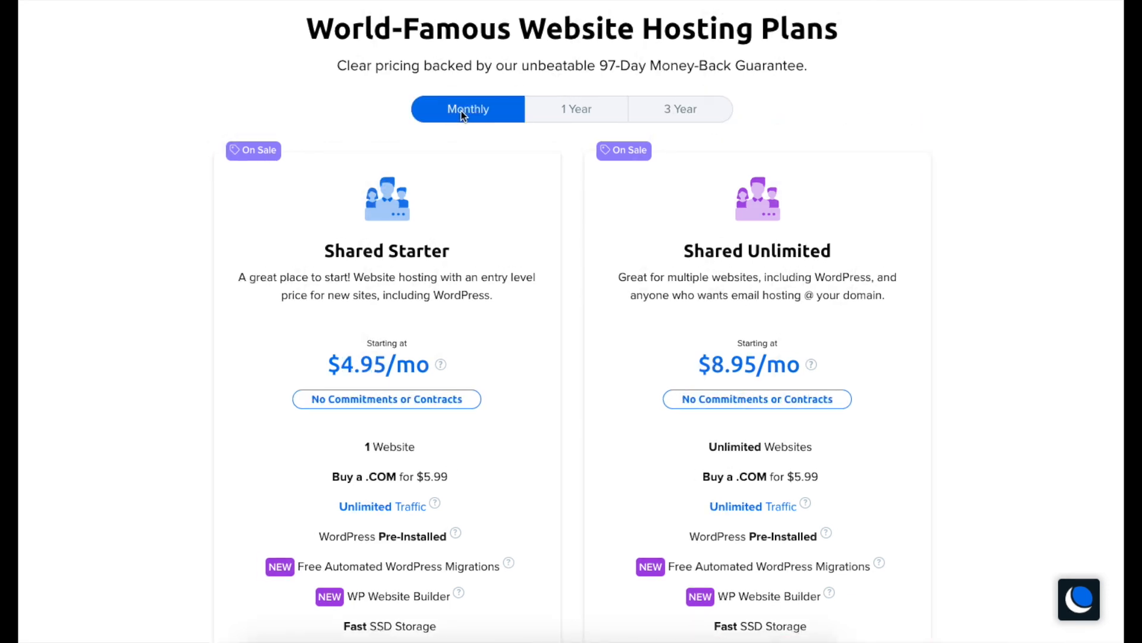
{"action": "left_click", "coordinate": [560, 113]}
{"action": "left_click", "coordinate": [659, 112]}
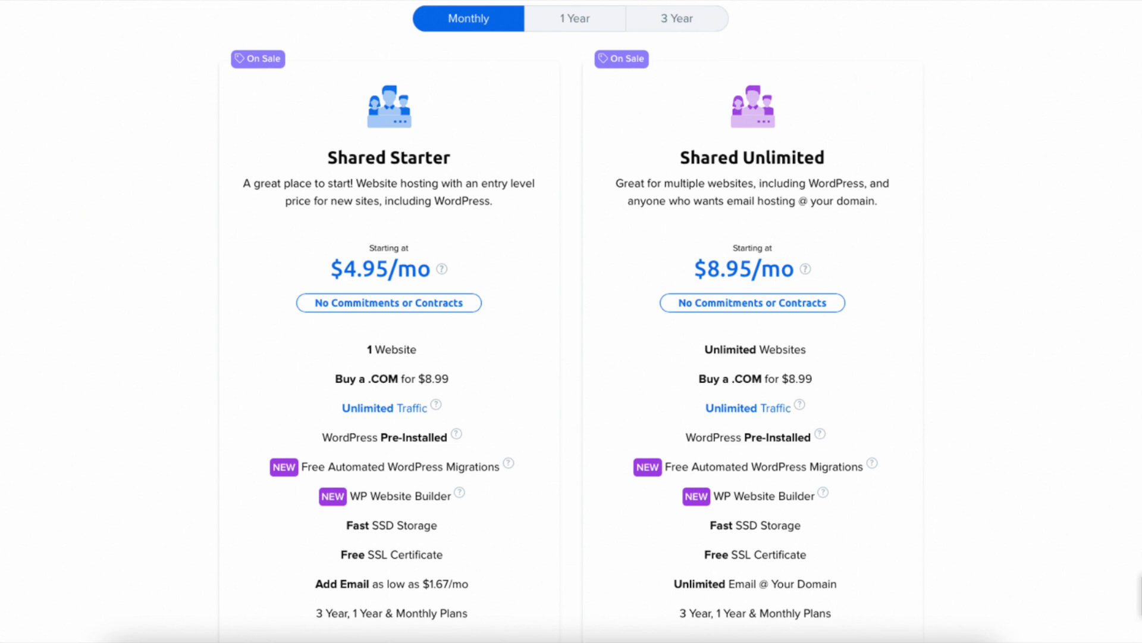
- Read the monthly pricing disclaimers of both shared plans, check the 3-year prices and return to 1-year pricing
{"action": "mouse_move", "coordinate": [441, 268]}
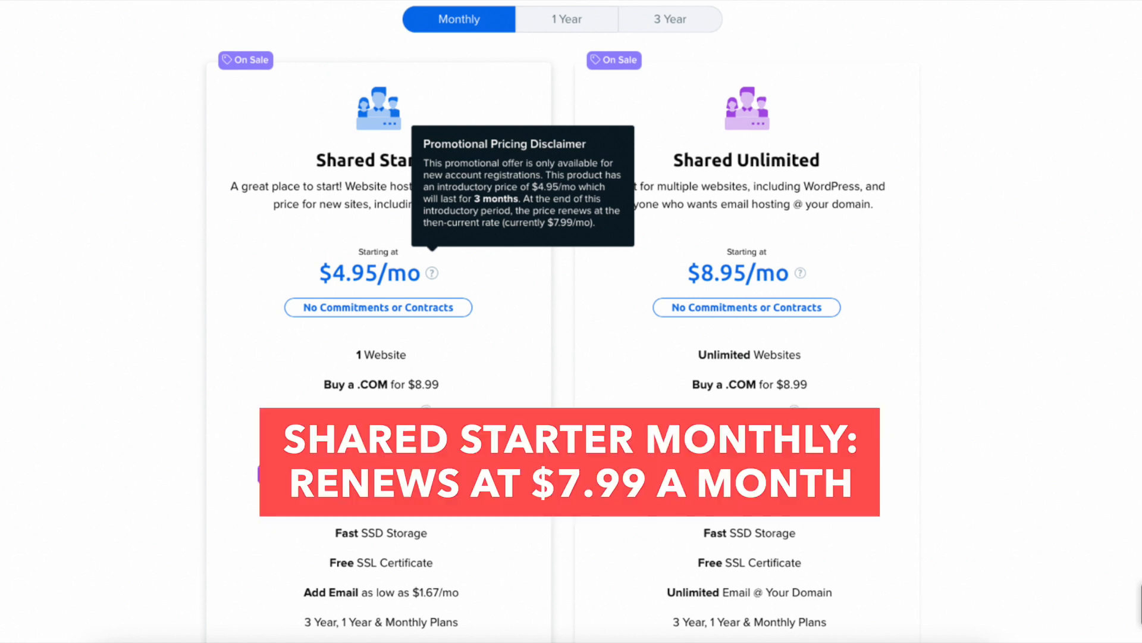
{"action": "mouse_move", "coordinate": [800, 273]}
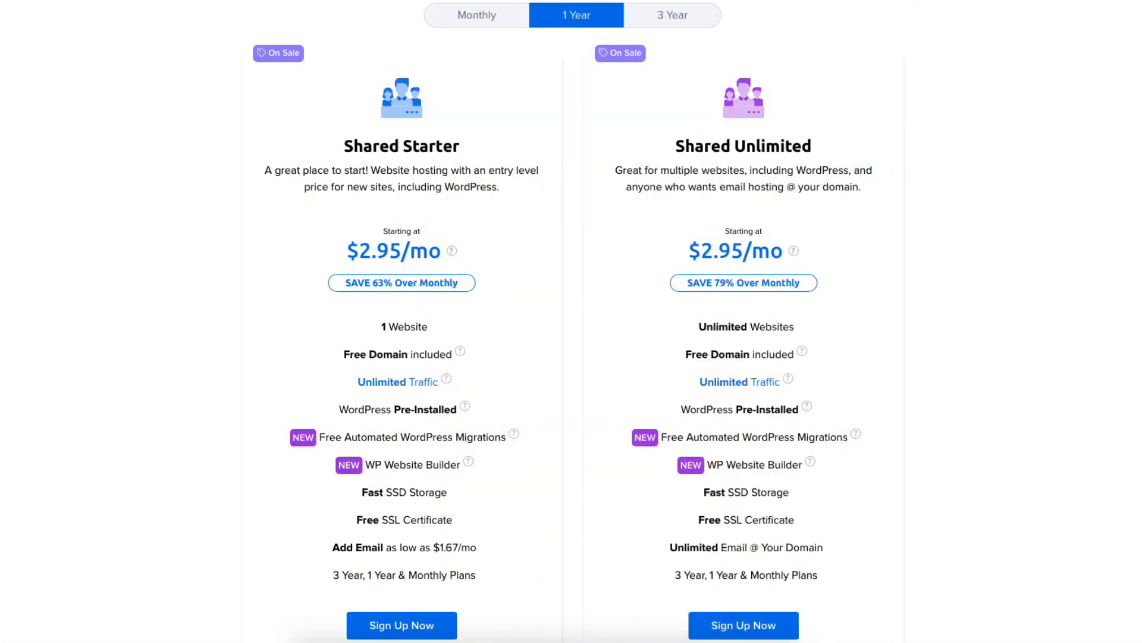
{"action": "left_click", "coordinate": [672, 15]}
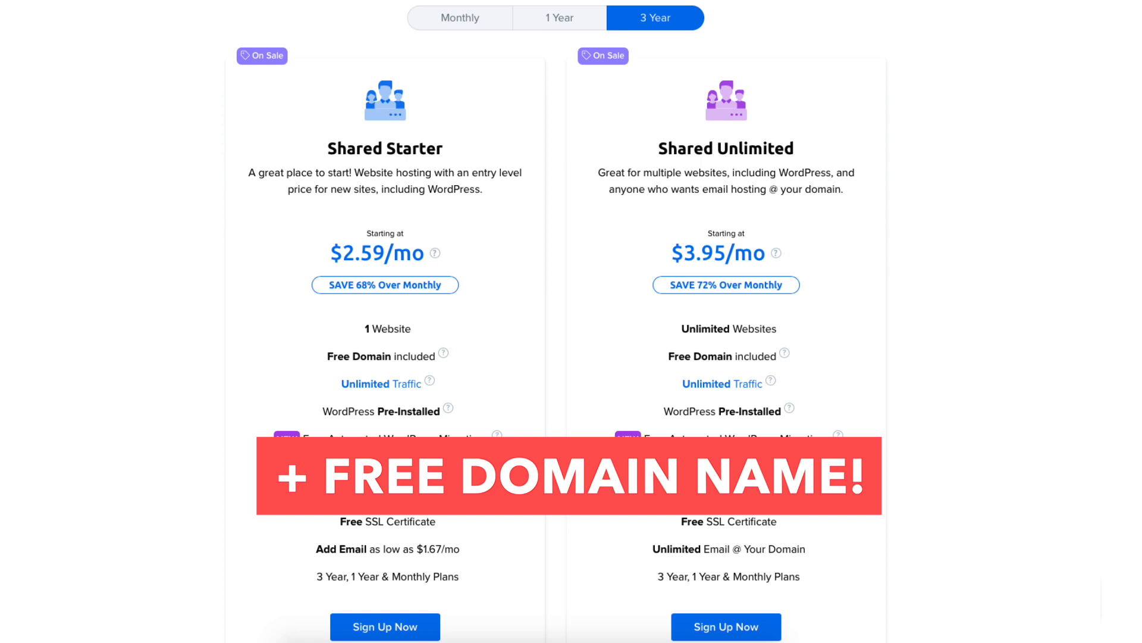
{"action": "left_click", "coordinate": [559, 17]}
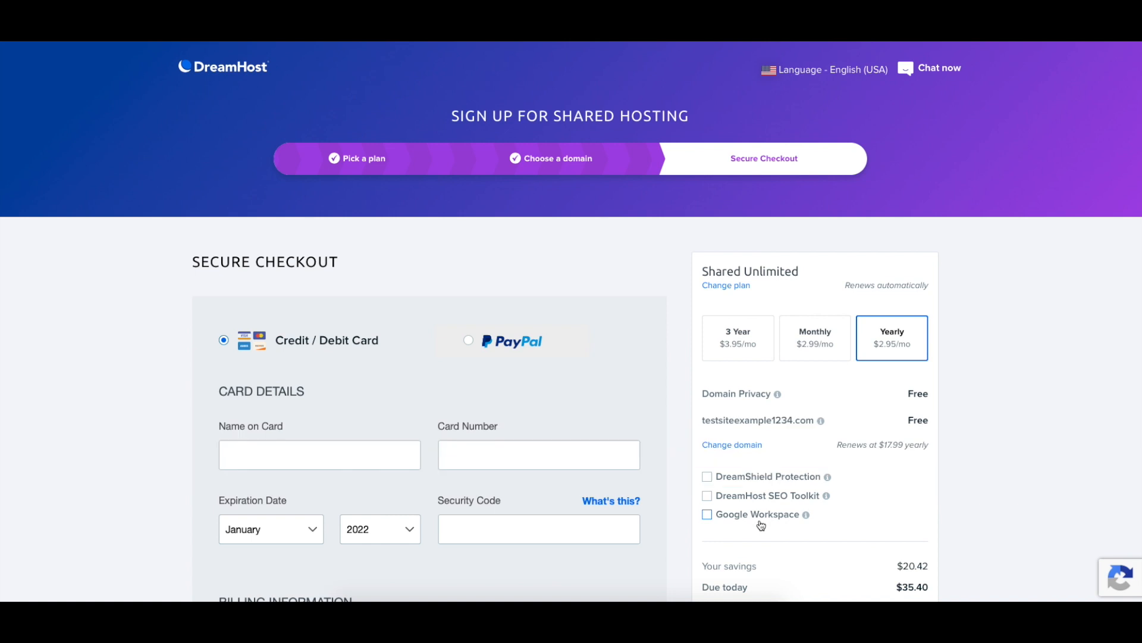
- Review the Shared Unlimited checkout form, including the payment, billing, account setup and additional options sections
{"action": "scroll", "coordinate": [571, 326], "scroll_direction": "down", "scroll_amount": 2}
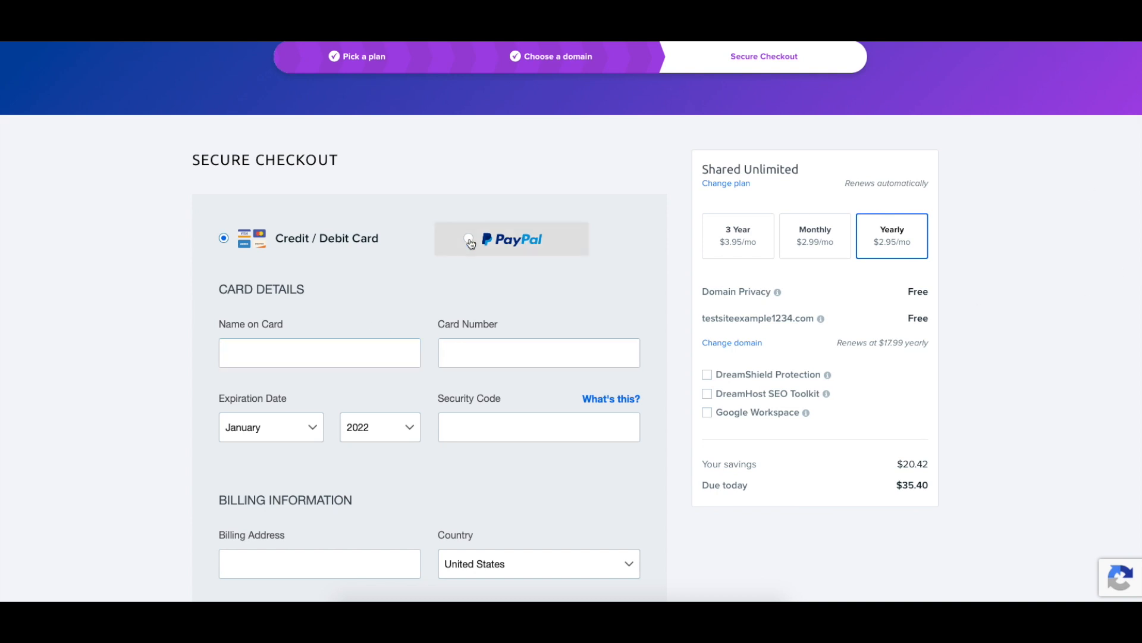
{"action": "scroll", "coordinate": [571, 321], "scroll_direction": "down", "scroll_amount": 6}
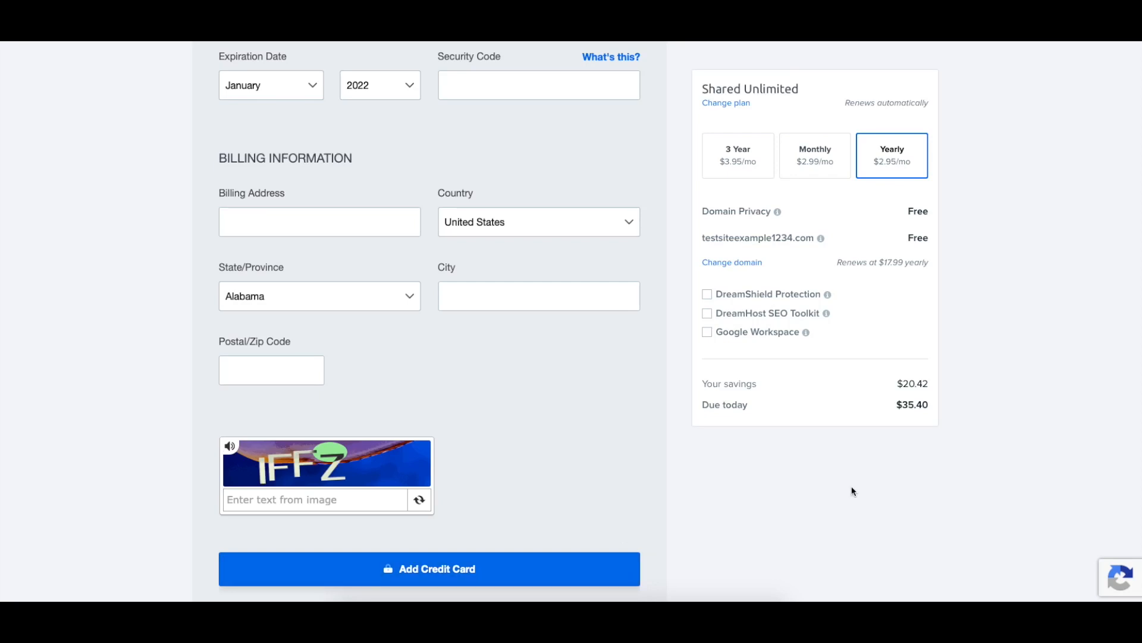
{"action": "scroll", "coordinate": [1137, 345], "scroll_direction": "down", "scroll_amount": 9}
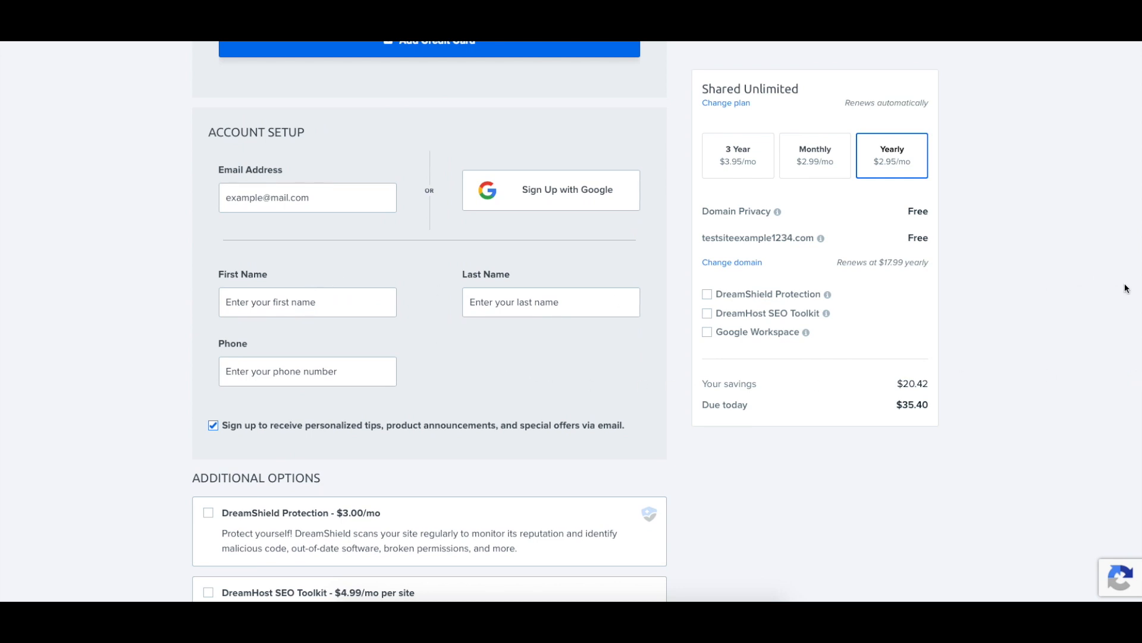
{"action": "scroll", "coordinate": [1139, 427], "scroll_direction": "down", "scroll_amount": 5}
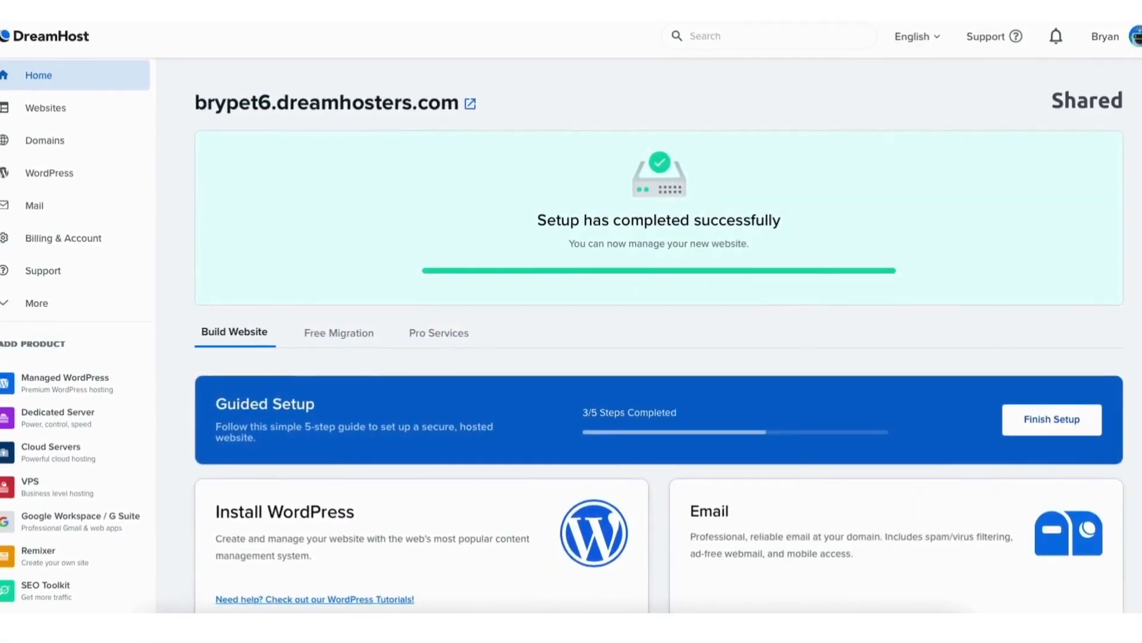
- Start the WordPress installation for the new site from the DreamHost control panel
{"action": "scroll", "coordinate": [357, 428], "scroll_direction": "down", "scroll_amount": 3}
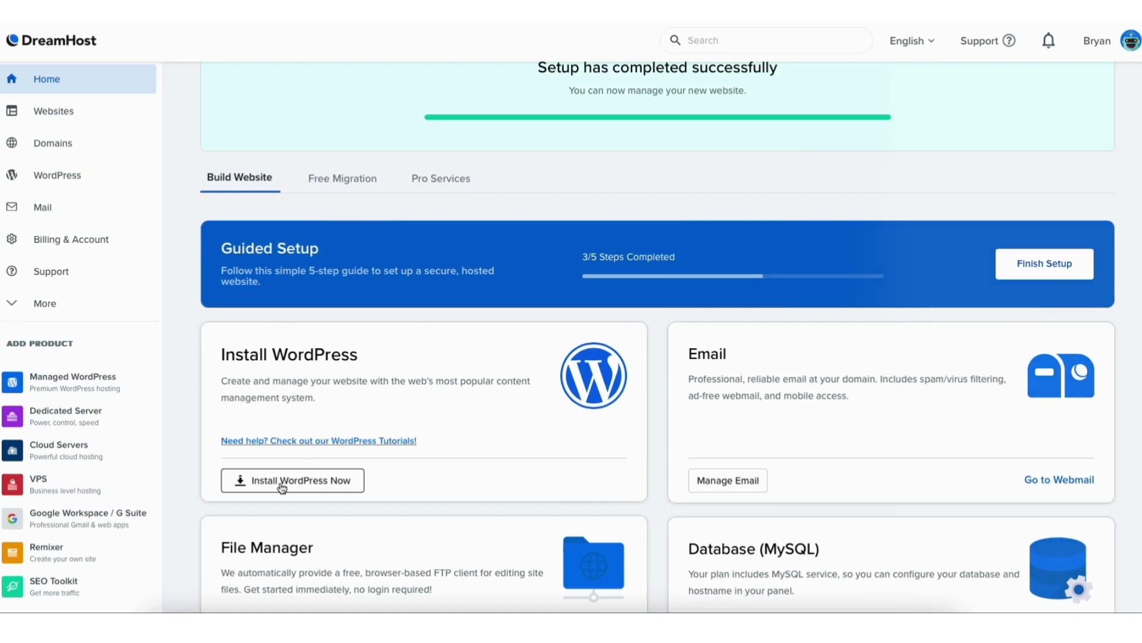
{"action": "left_click", "coordinate": [281, 485]}
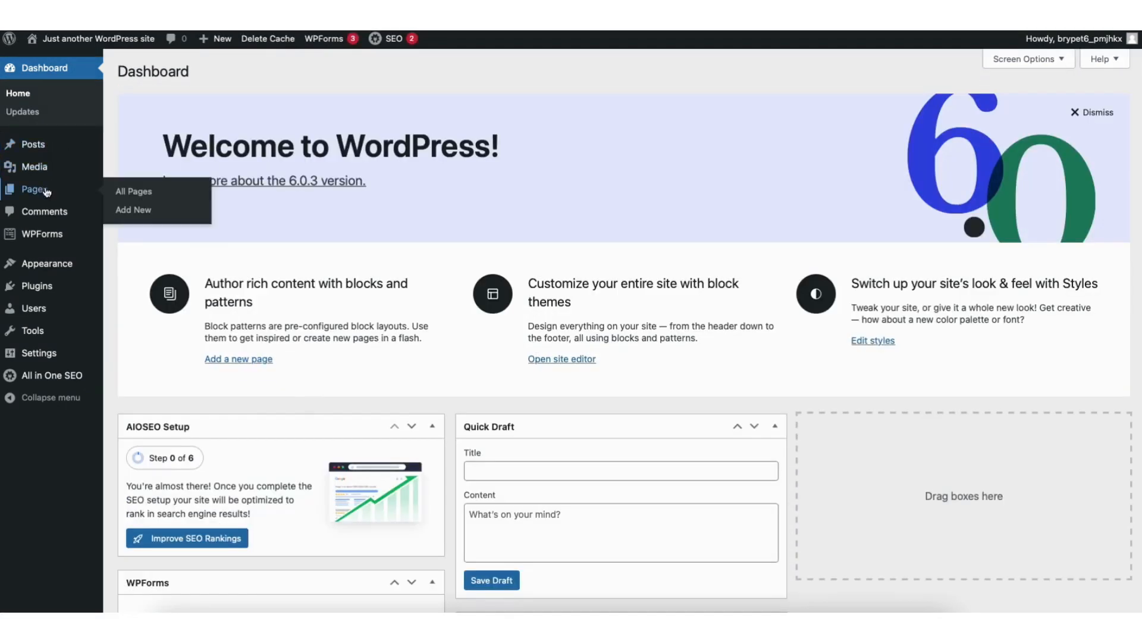
- Open the themes page in the WordPress dashboard and browse the installed themes
{"action": "mouse_move", "coordinate": [51, 263]}
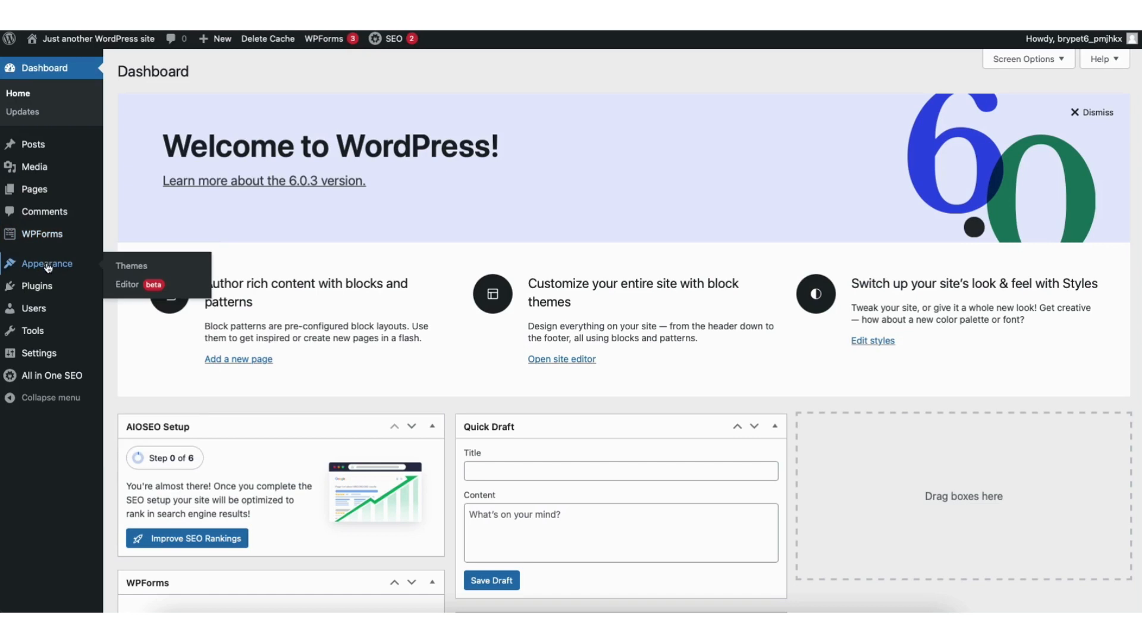
{"action": "left_click", "coordinate": [131, 267]}
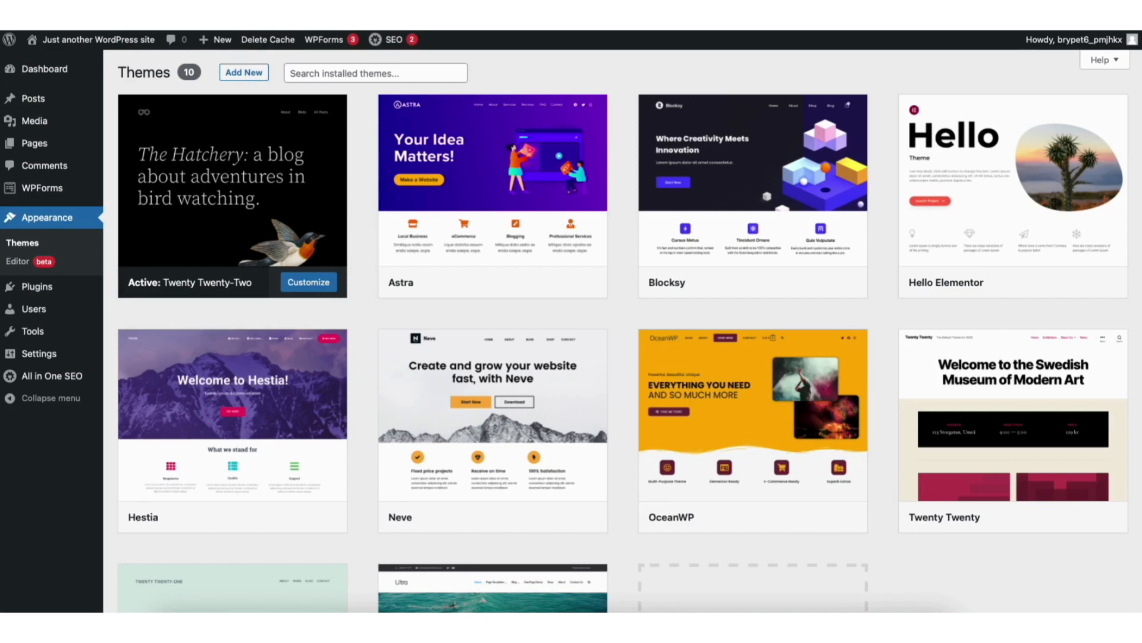
{"action": "scroll", "coordinate": [1137, 265], "scroll_direction": "down", "scroll_amount": 4}
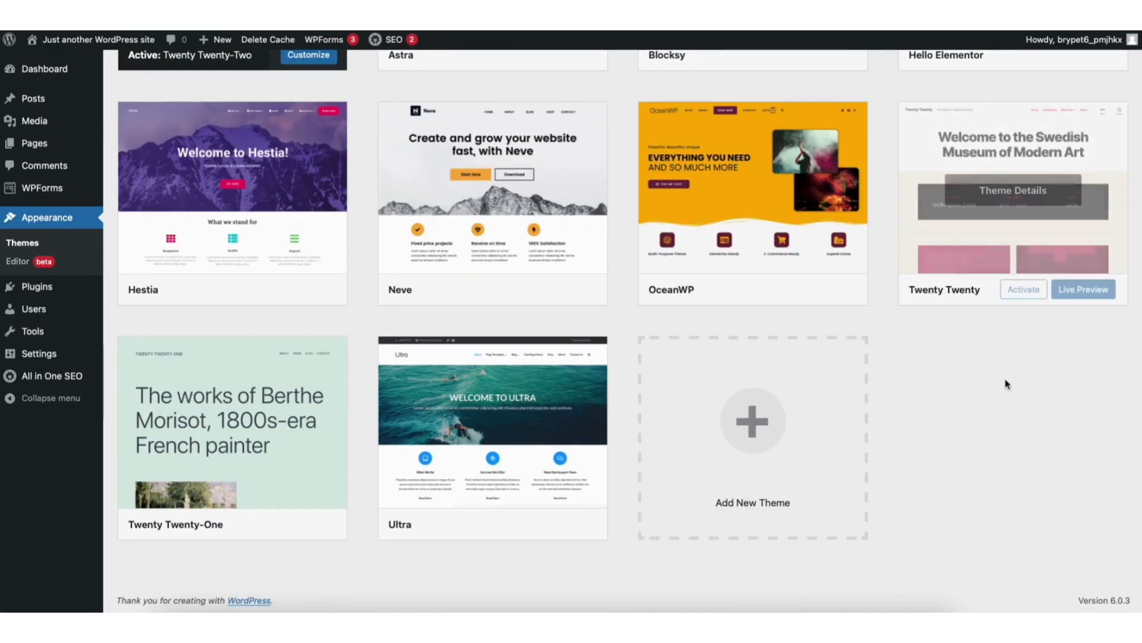
- Open the page for adding new themes and browse the popular themes available for installation
{"action": "left_click", "coordinate": [776, 428]}
{"action": "scroll", "coordinate": [776, 428], "scroll_direction": "down", "scroll_amount": 3}
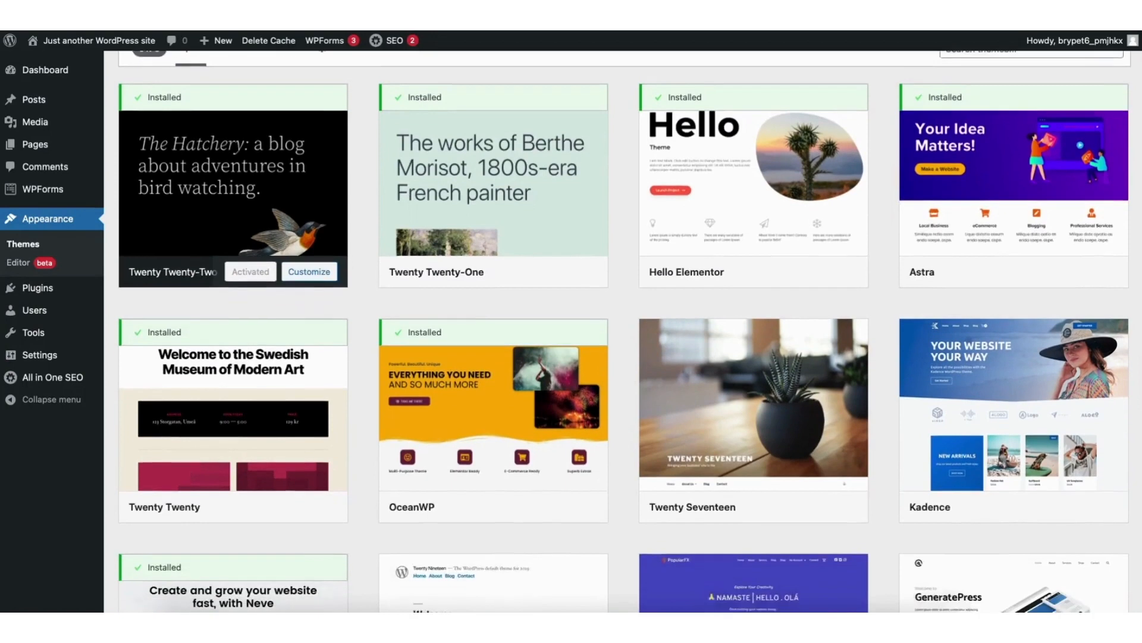
{"action": "scroll", "coordinate": [624, 331], "scroll_direction": "down", "scroll_amount": 7}
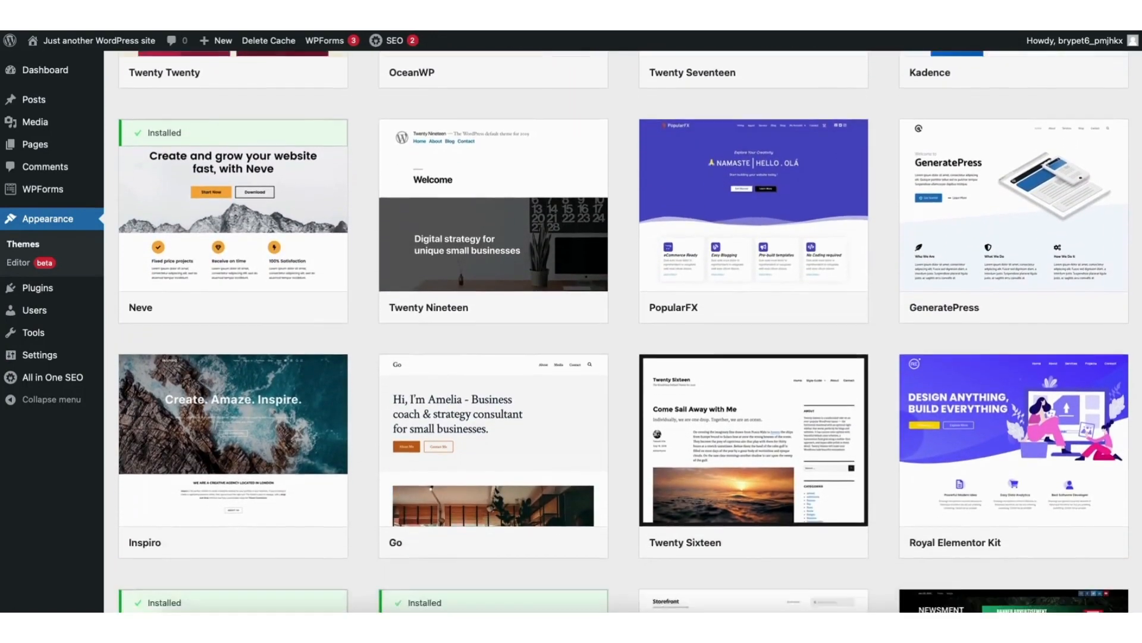
{"action": "scroll", "coordinate": [624, 331], "scroll_direction": "down", "scroll_amount": 6}
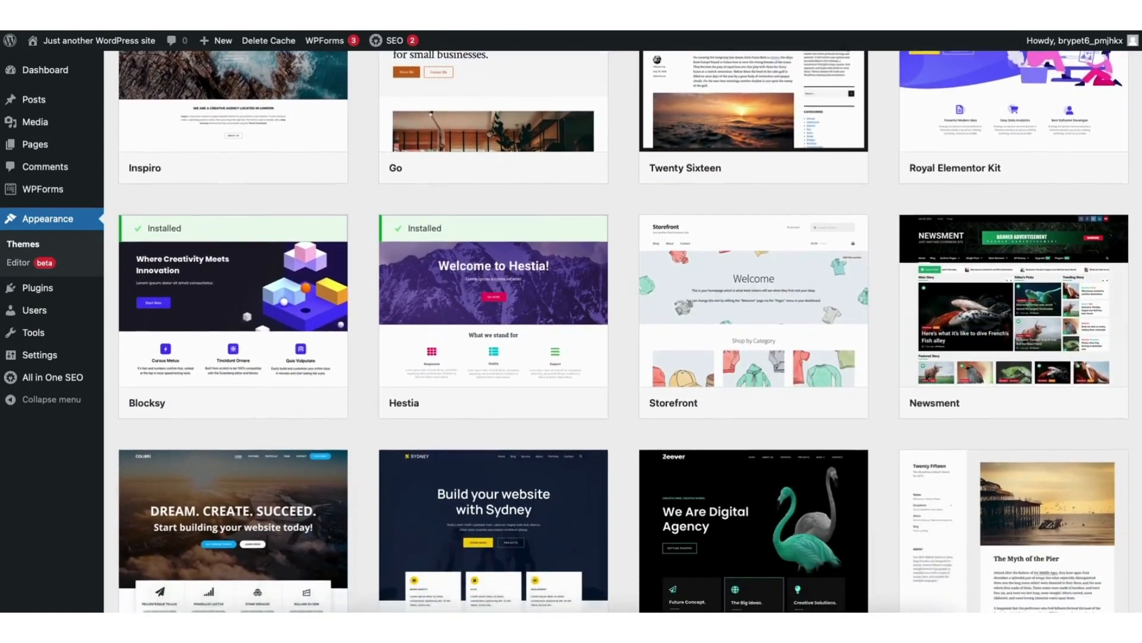
{"action": "scroll", "coordinate": [625, 331], "scroll_direction": "down", "scroll_amount": 5}
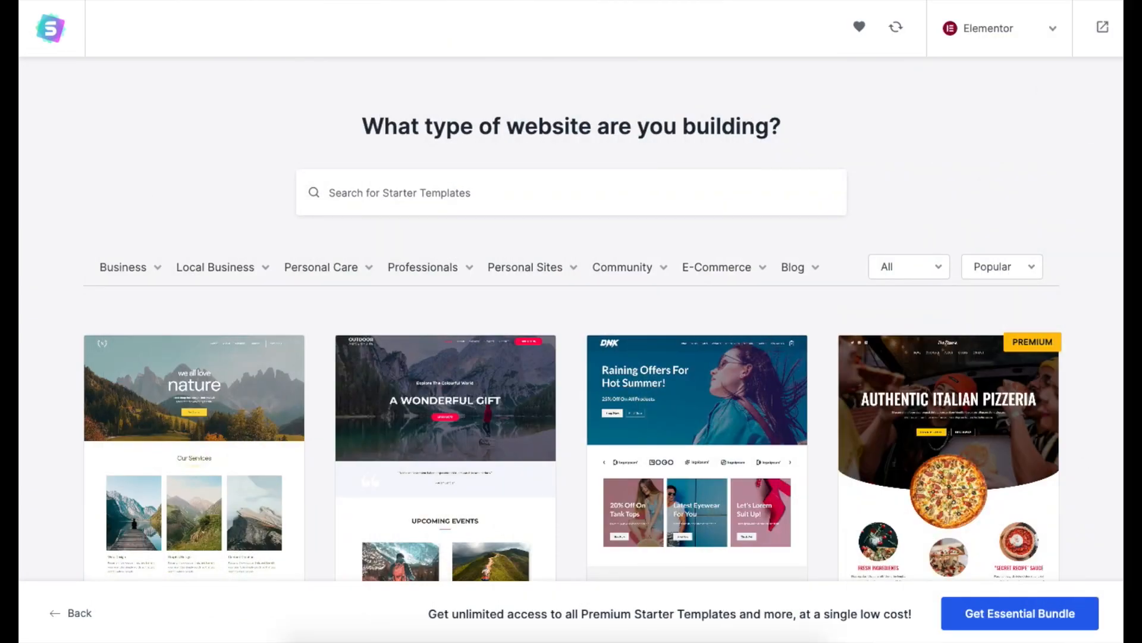
- Browse the Elementor starter templates and select the "we all love" heading text in the Elementor page editor
{"action": "scroll", "coordinate": [573, 325], "scroll_direction": "down", "scroll_amount": 5}
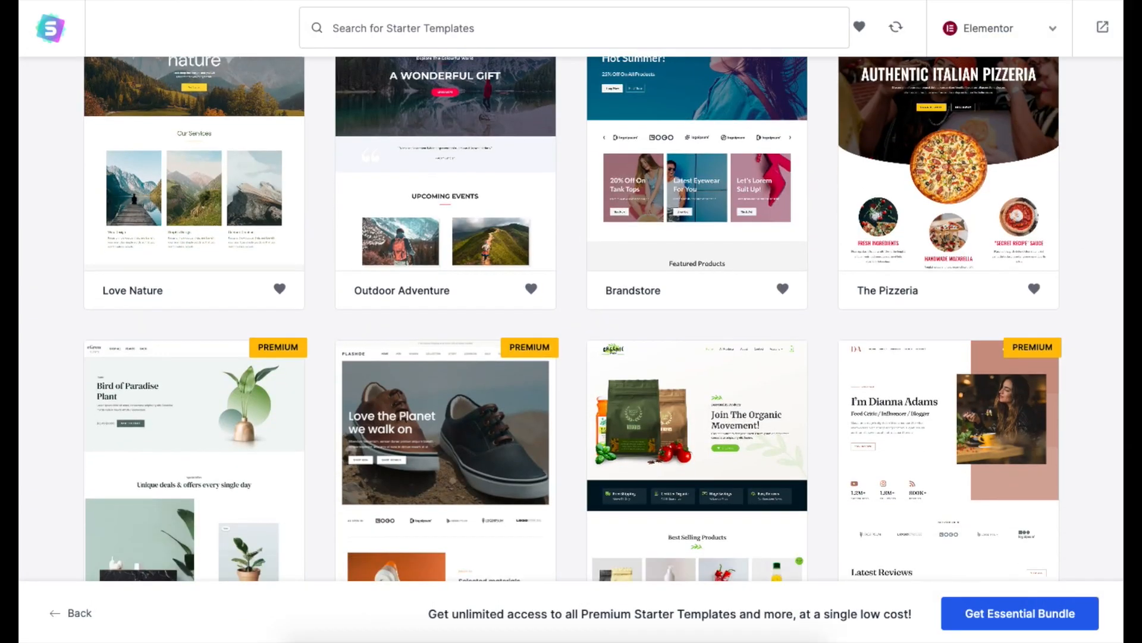
{"action": "scroll", "coordinate": [573, 325], "scroll_direction": "down", "scroll_amount": 3}
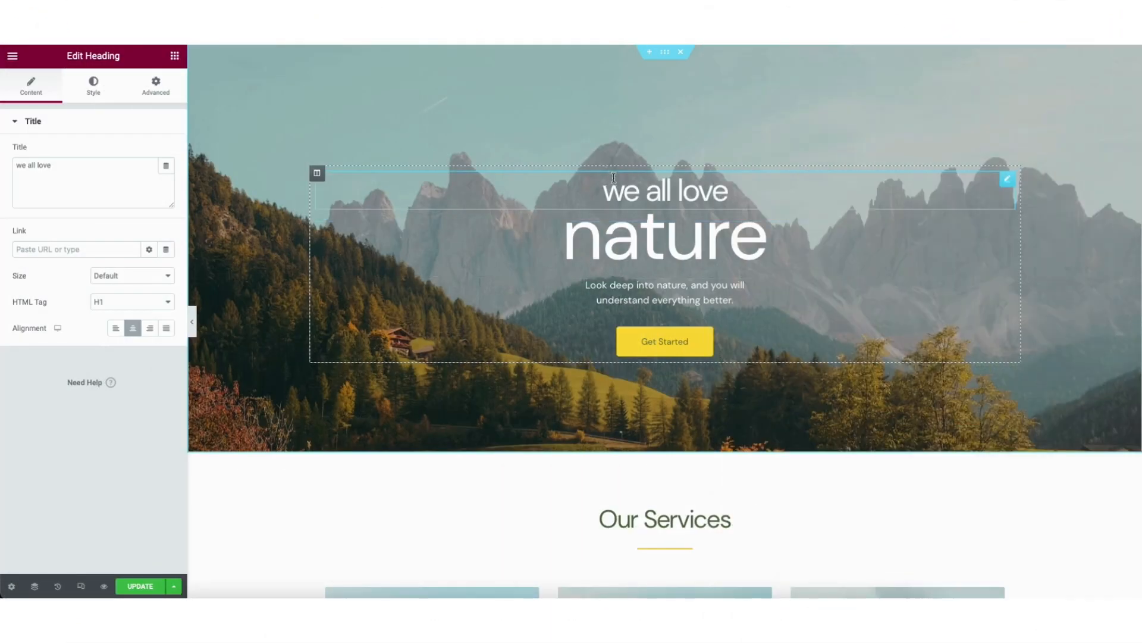
{"action": "left_click_drag", "start_coordinate": [598, 182], "coordinate": [731, 191]}
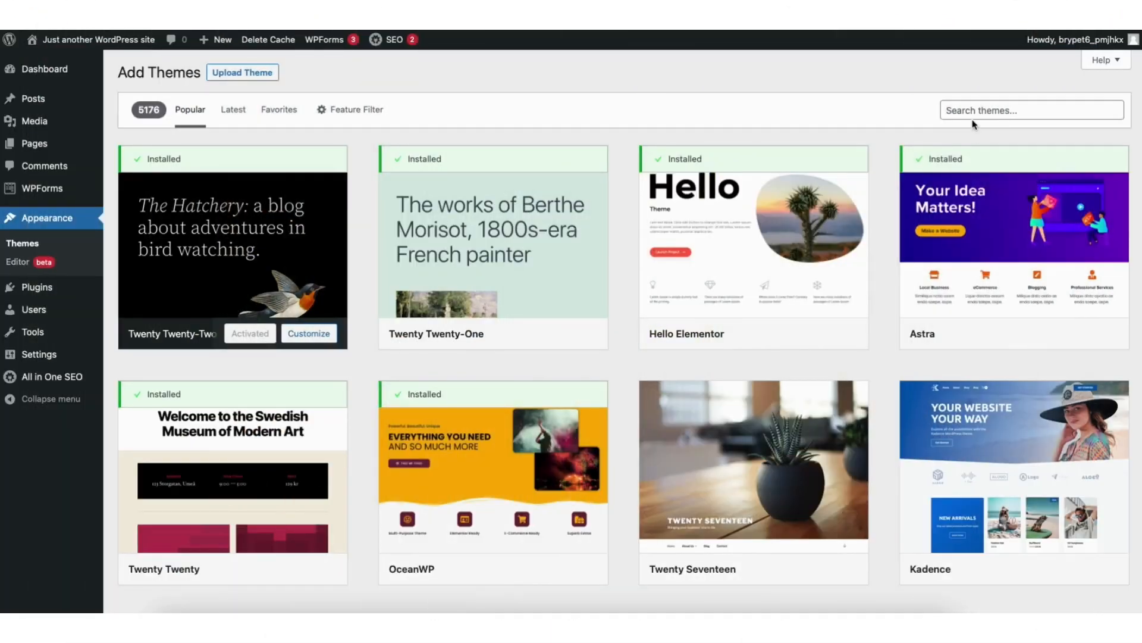
- Search the theme directory for "astra" and activate the Astra theme
{"action": "left_click", "coordinate": [974, 113]}
{"action": "type", "text": "astra"}
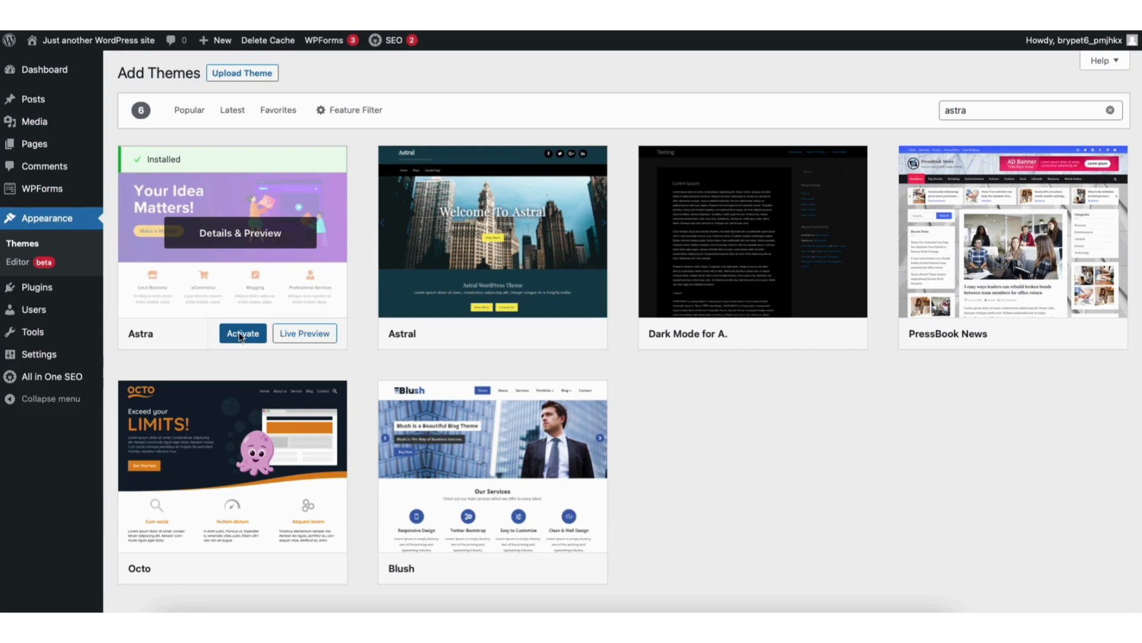
{"action": "left_click", "coordinate": [241, 334]}
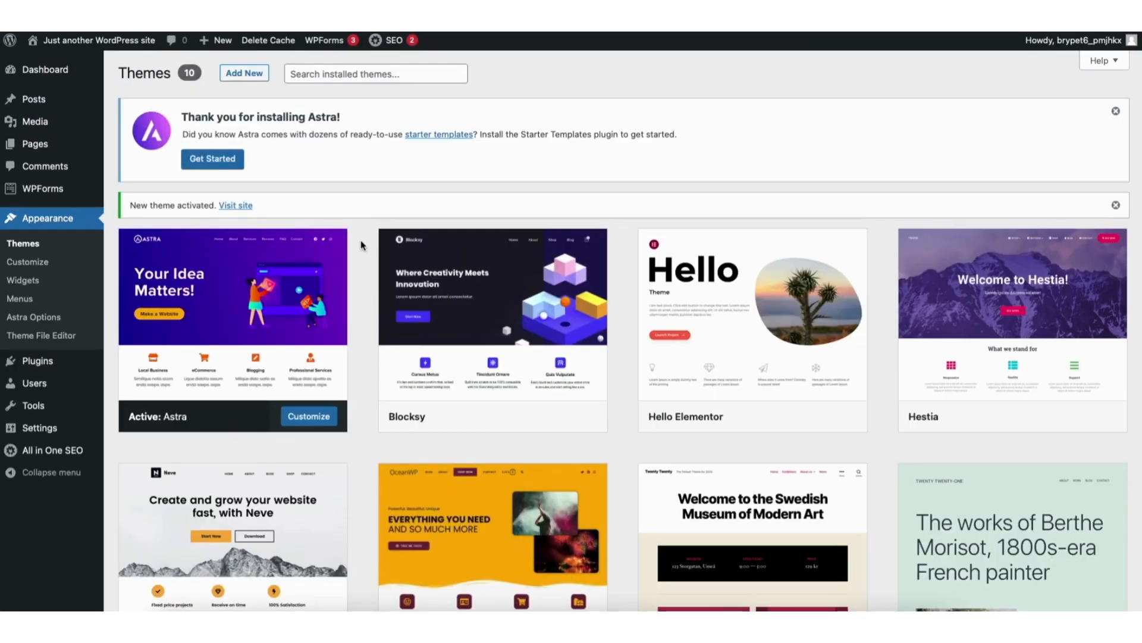
- Find the Starter Templates plugin by Brainstorm Force by searching for "starter templates", then install and activate it
{"action": "mouse_move", "coordinate": [43, 364]}
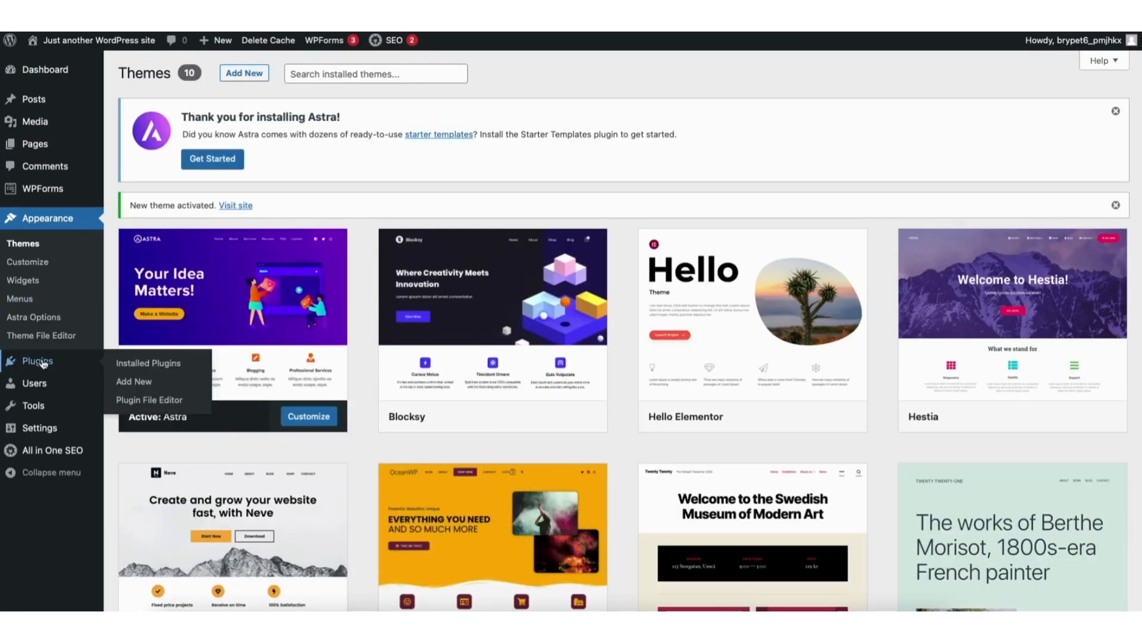
{"action": "left_click", "coordinate": [144, 384]}
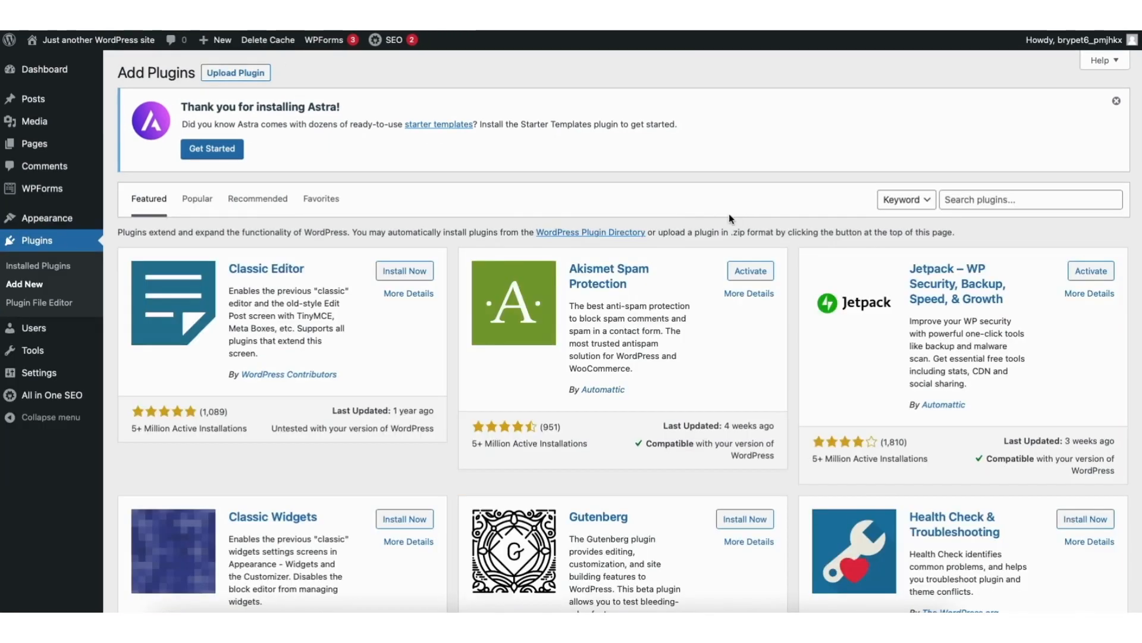
{"action": "left_click", "coordinate": [964, 201]}
{"action": "type", "text": "starter templates"}
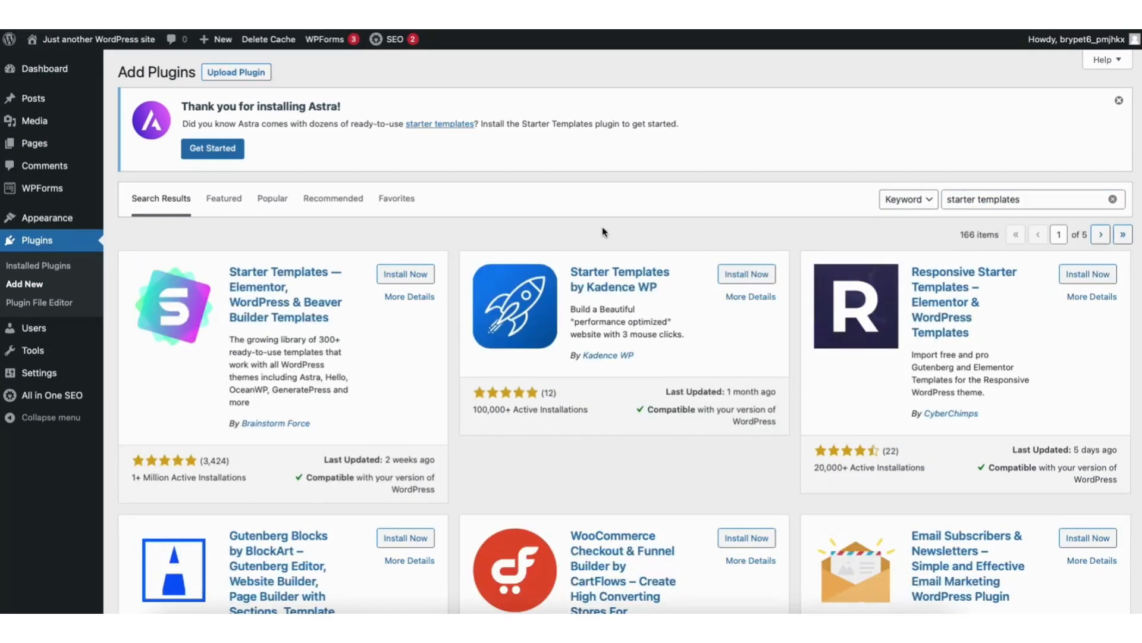
{"action": "left_click", "coordinate": [404, 277]}
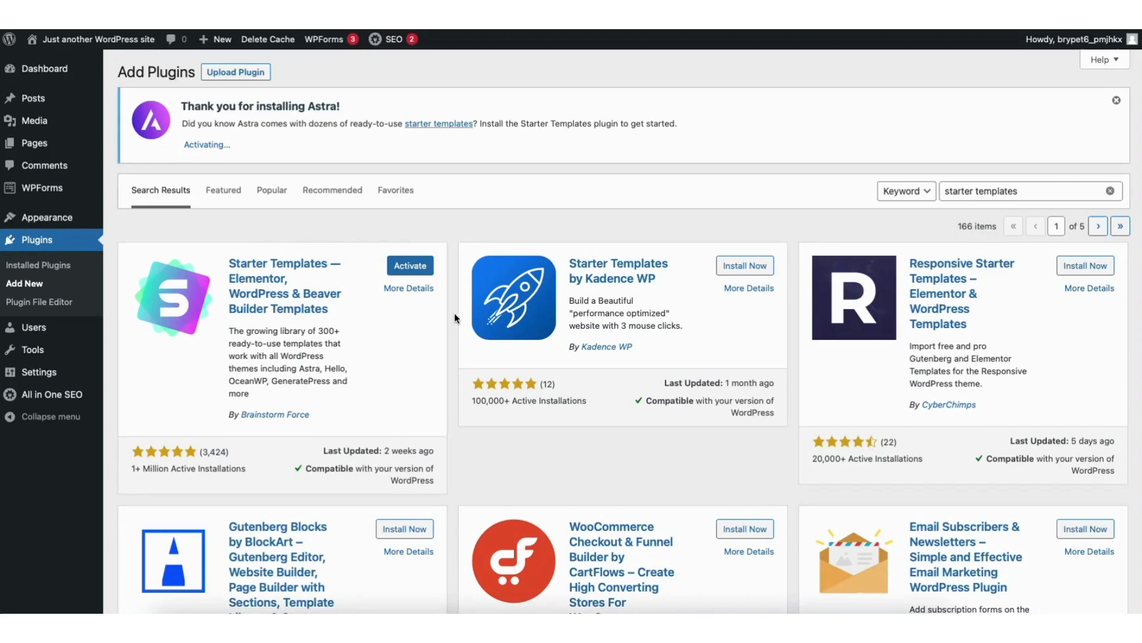
{"action": "left_click", "coordinate": [410, 266]}
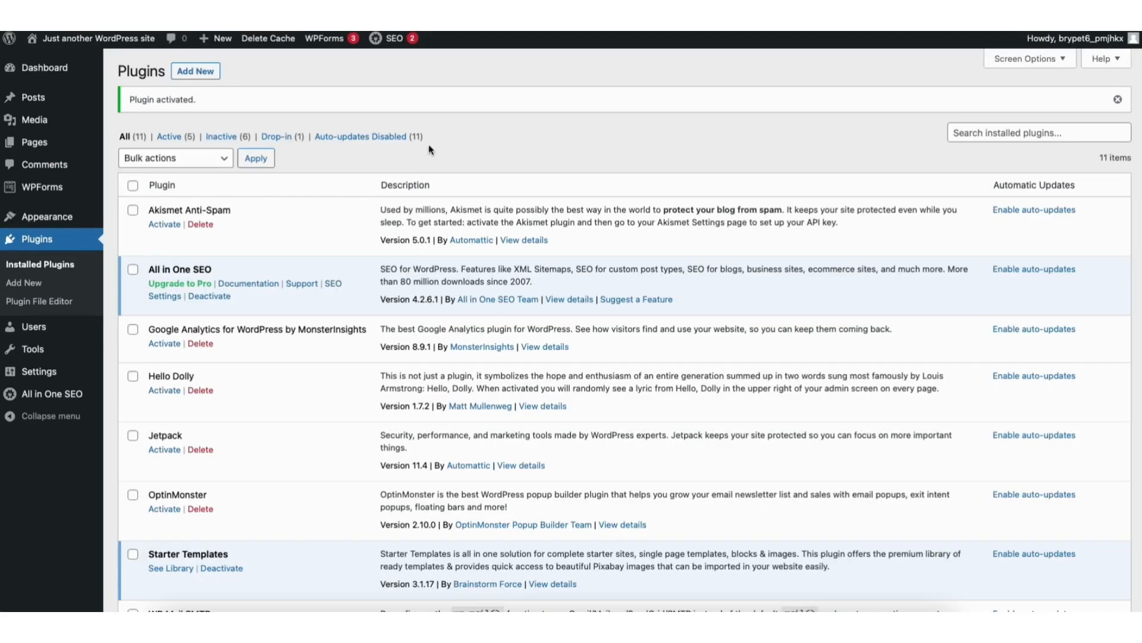
- Open the Starter Templates library and browse the website templates made for Elementor
{"action": "mouse_move", "coordinate": [44, 219]}
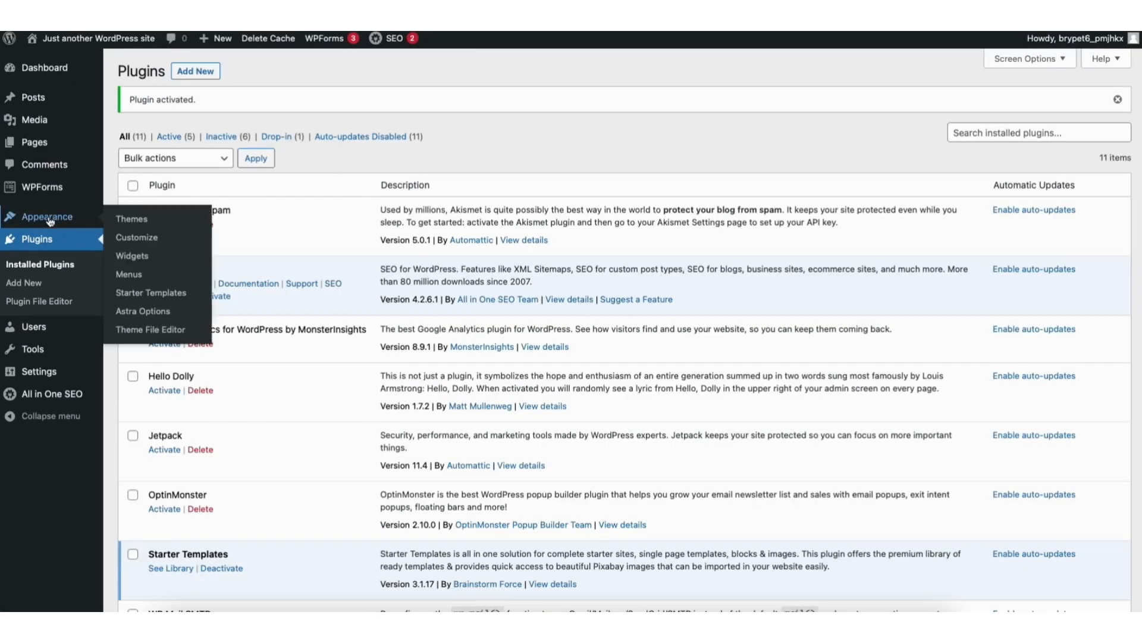
{"action": "left_click", "coordinate": [153, 298]}
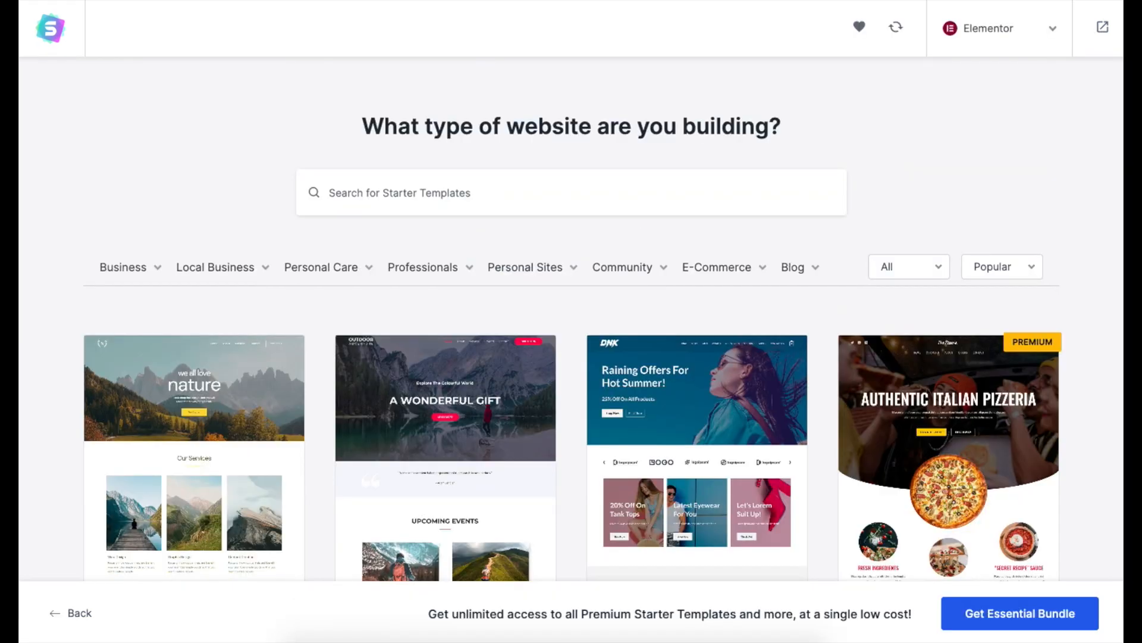
{"action": "scroll", "coordinate": [573, 319], "scroll_direction": "down", "scroll_amount": 5}
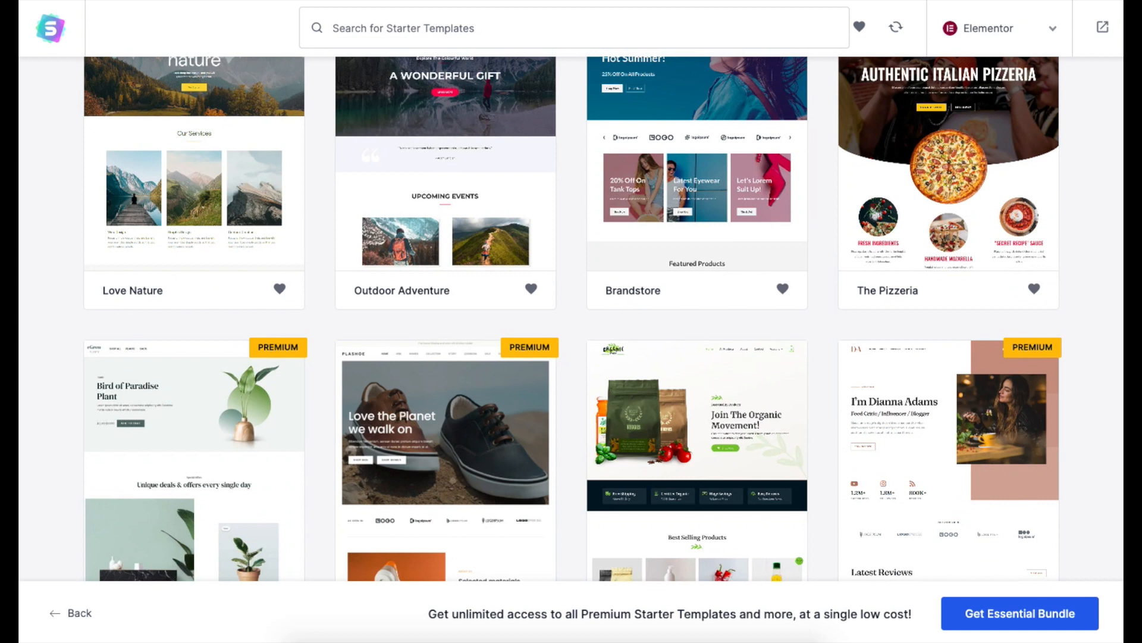
{"action": "scroll", "coordinate": [573, 319], "scroll_direction": "down", "scroll_amount": 6}
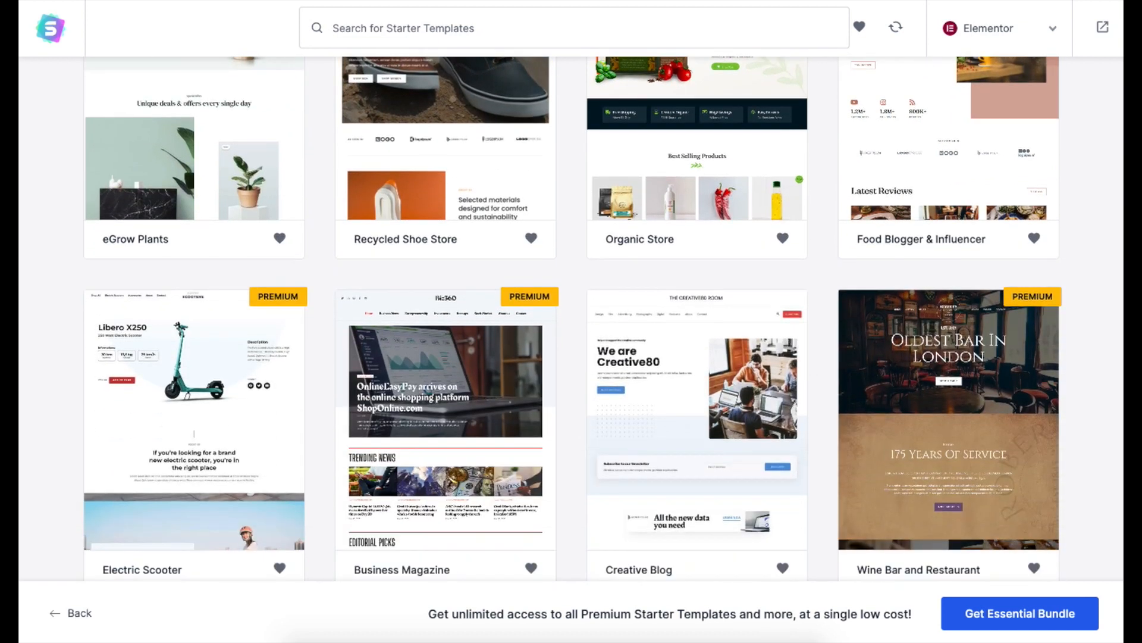
{"action": "scroll", "coordinate": [573, 320], "scroll_direction": "down", "scroll_amount": 3}
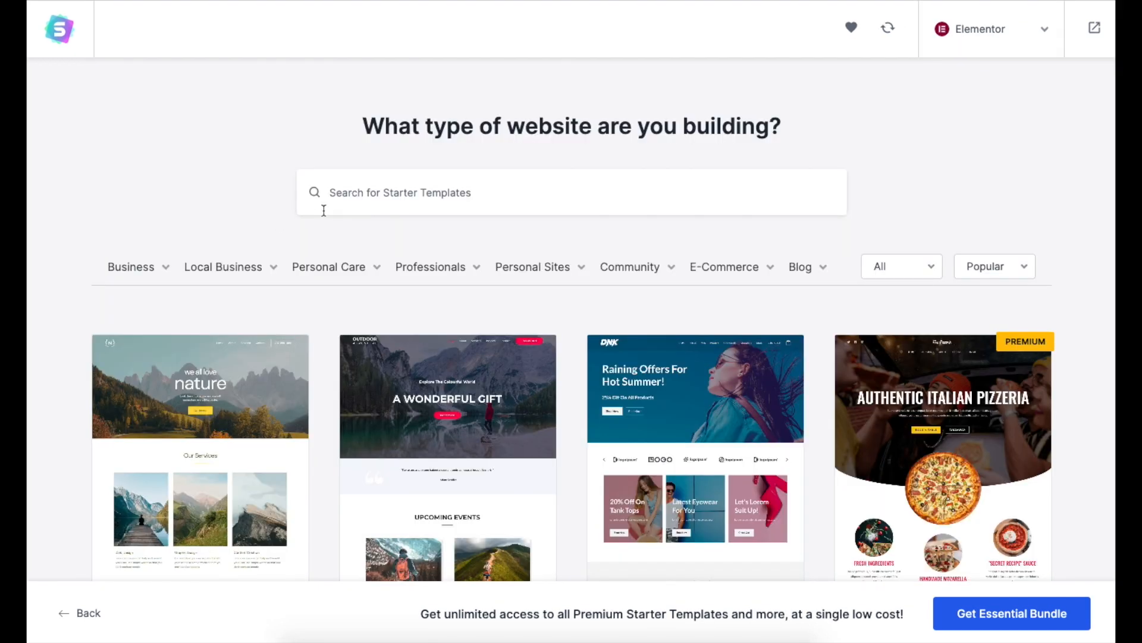
- Search the starter templates for "photography", then preview the premium Photographer template and close it
{"action": "left_click", "coordinate": [379, 192]}
{"action": "type", "text": "photography"}
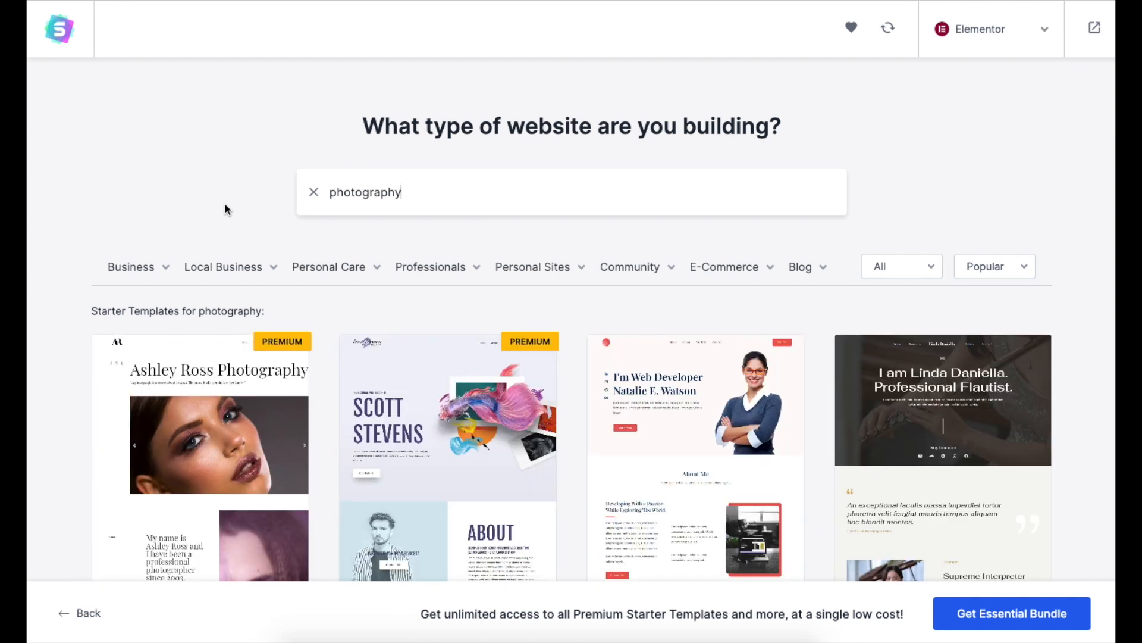
{"action": "mouse_move", "coordinate": [149, 271]}
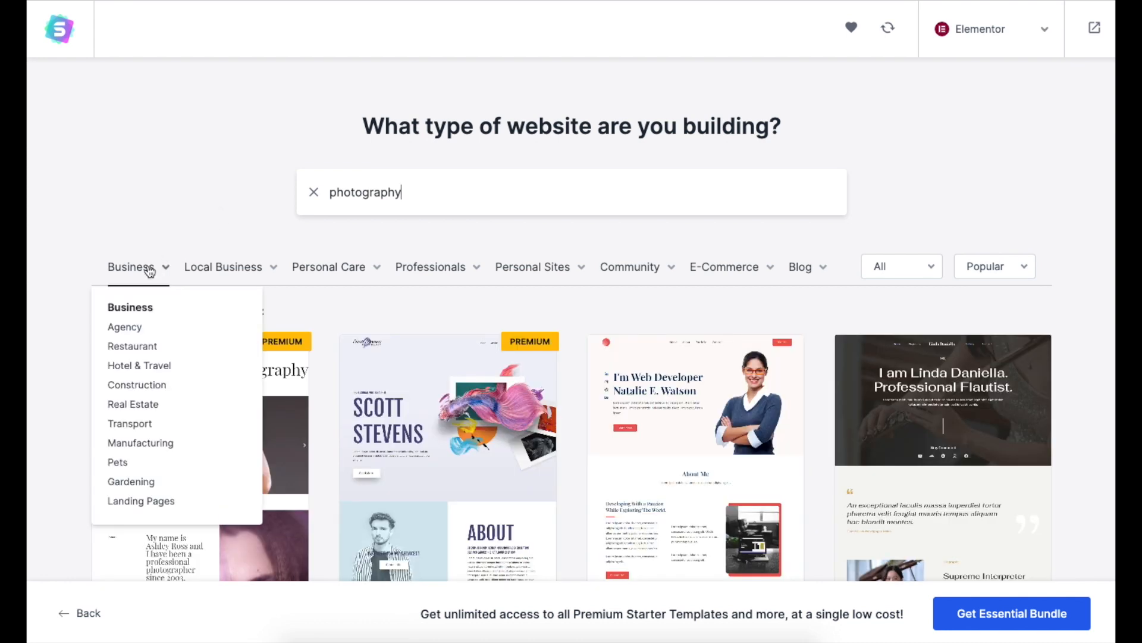
{"action": "mouse_move", "coordinate": [300, 277]}
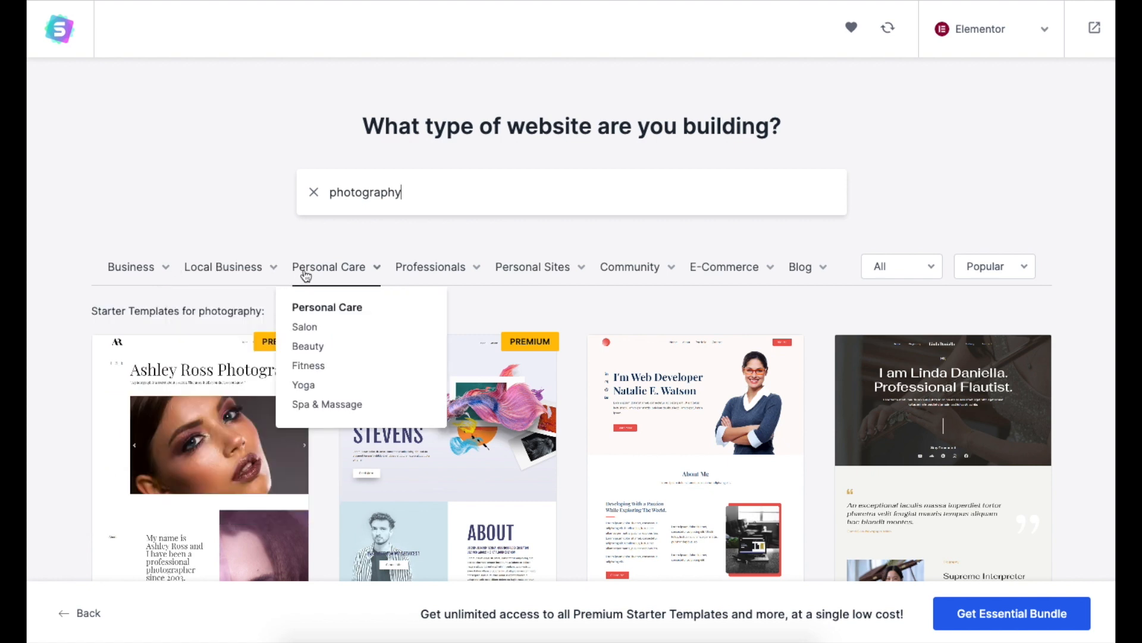
{"action": "left_click", "coordinate": [440, 458]}
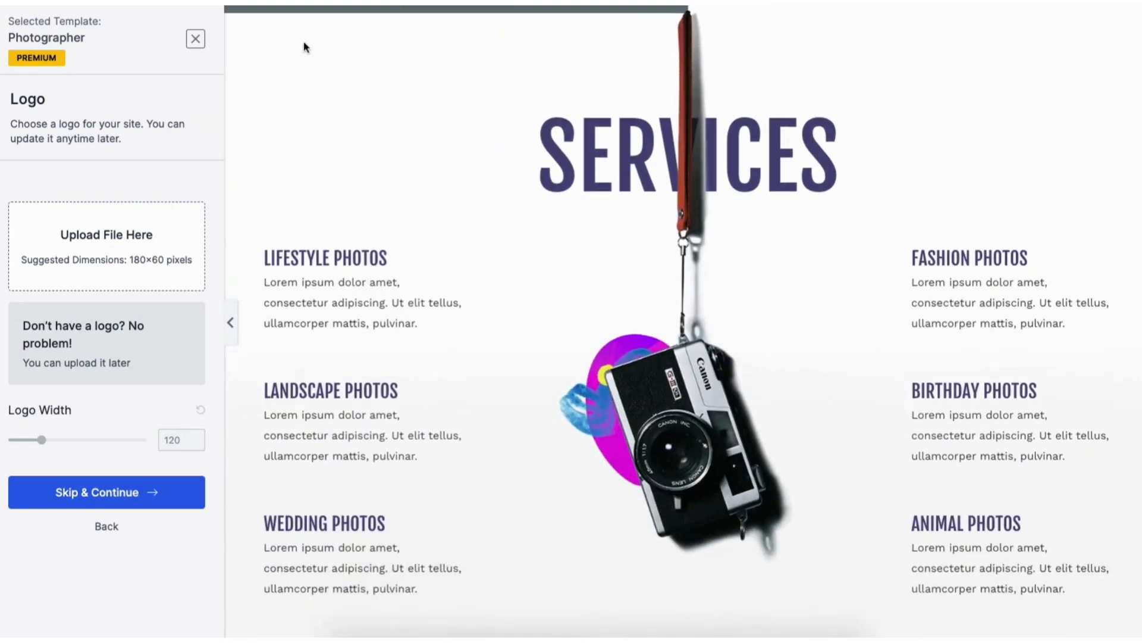
{"action": "left_click", "coordinate": [196, 40]}
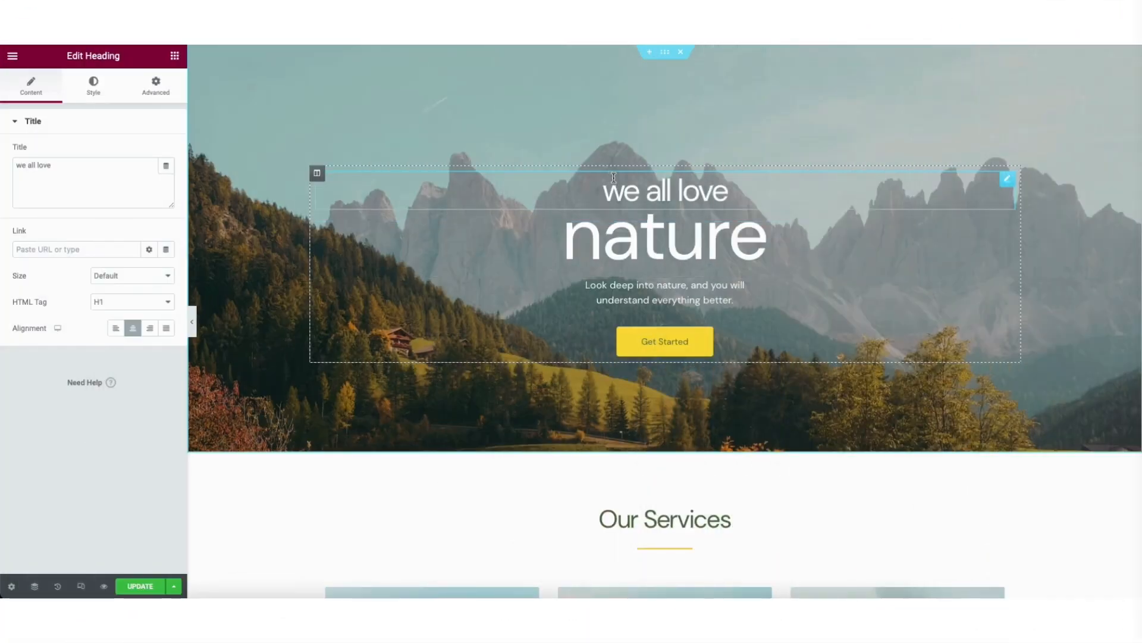
- Replace the "we all love" hero heading with "this is my" in the Elementor editor
{"action": "left_click_drag", "start_coordinate": [598, 189], "coordinate": [750, 151]}
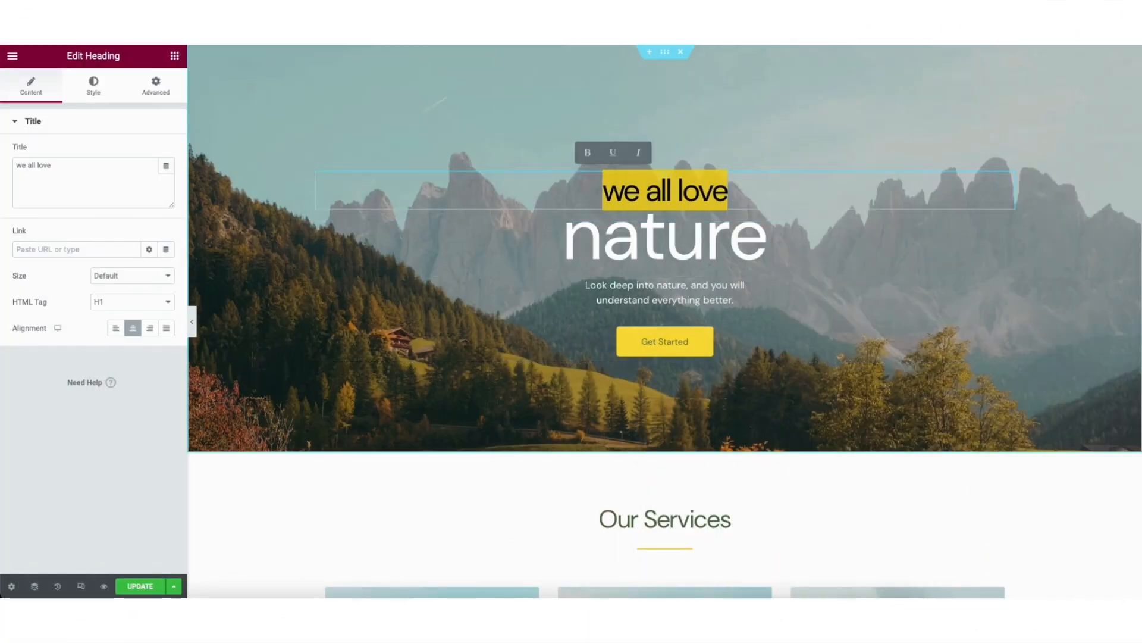
{"action": "type", "text": "this is"}
{"action": "type", "text": "my"}
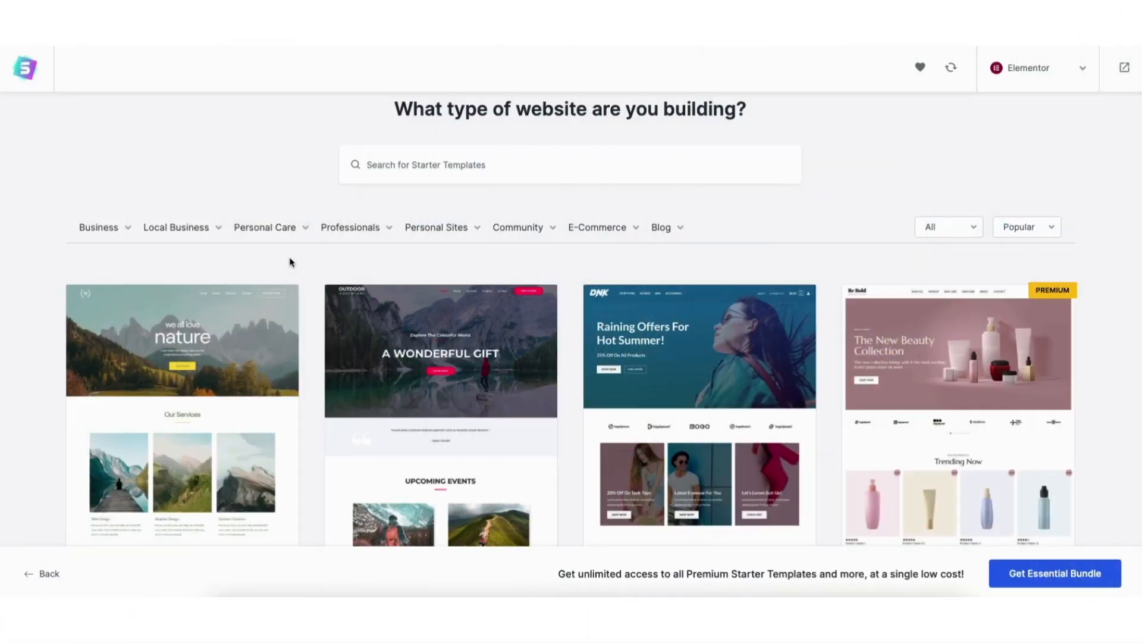
- Select the Love Nature template, skip the logo upload and keep the default colors and DM Sans fonts
{"action": "left_click", "coordinate": [183, 399]}
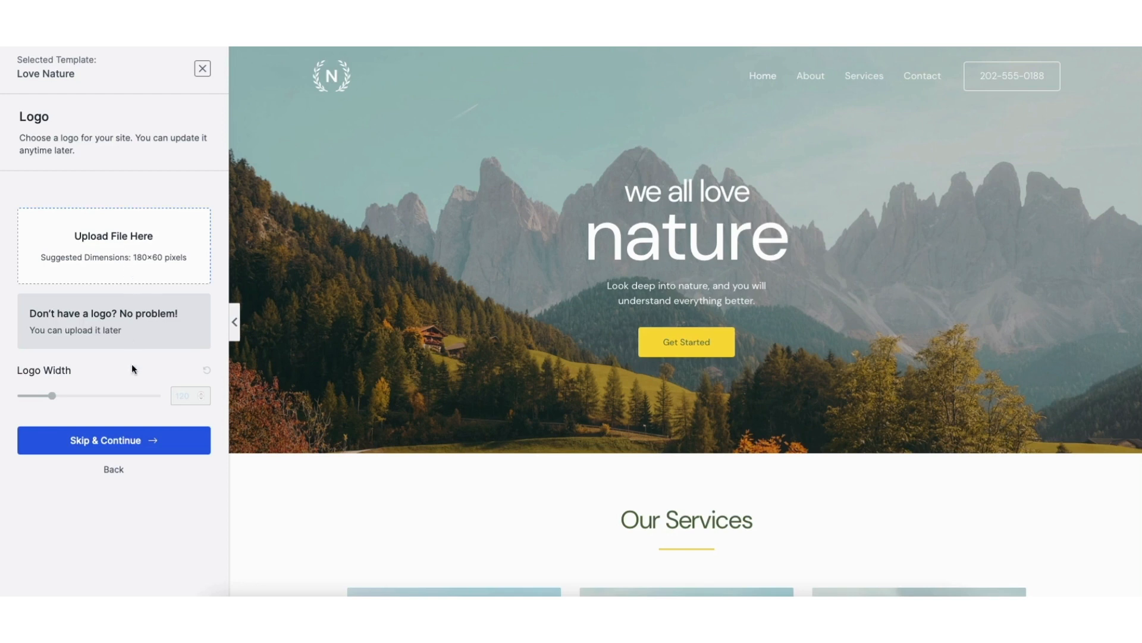
{"action": "left_click", "coordinate": [129, 441]}
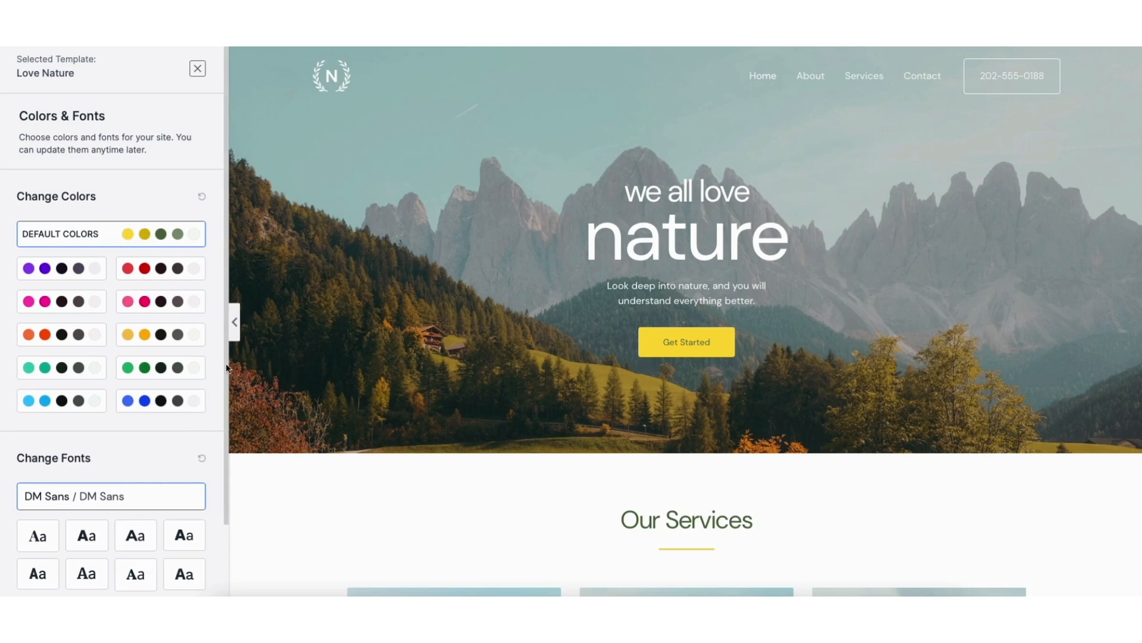
{"action": "scroll", "coordinate": [229, 369], "scroll_direction": "down", "scroll_amount": 3}
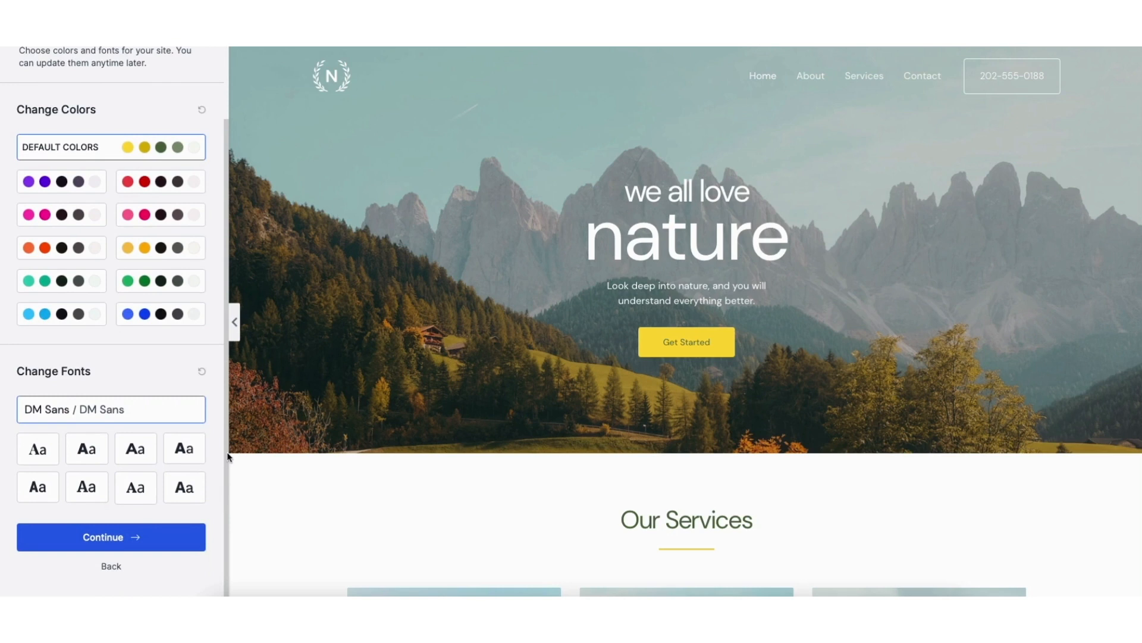
{"action": "left_click", "coordinate": [140, 538]}
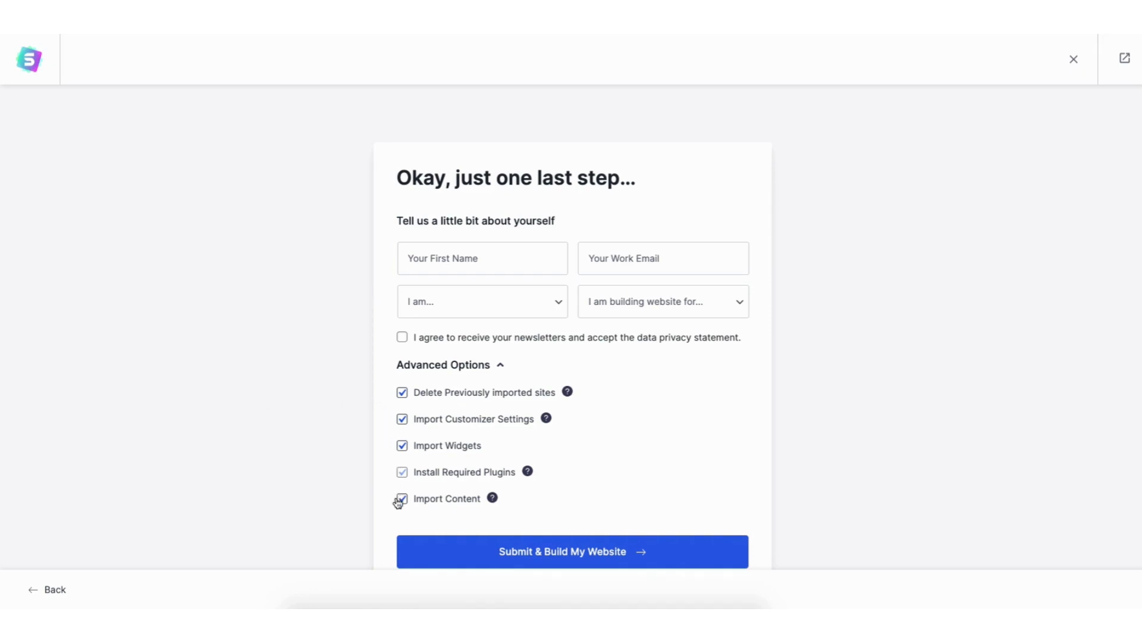
- Build the website with all advanced import options enabled and view the finished home page down to its services section
{"action": "left_click", "coordinate": [554, 553]}
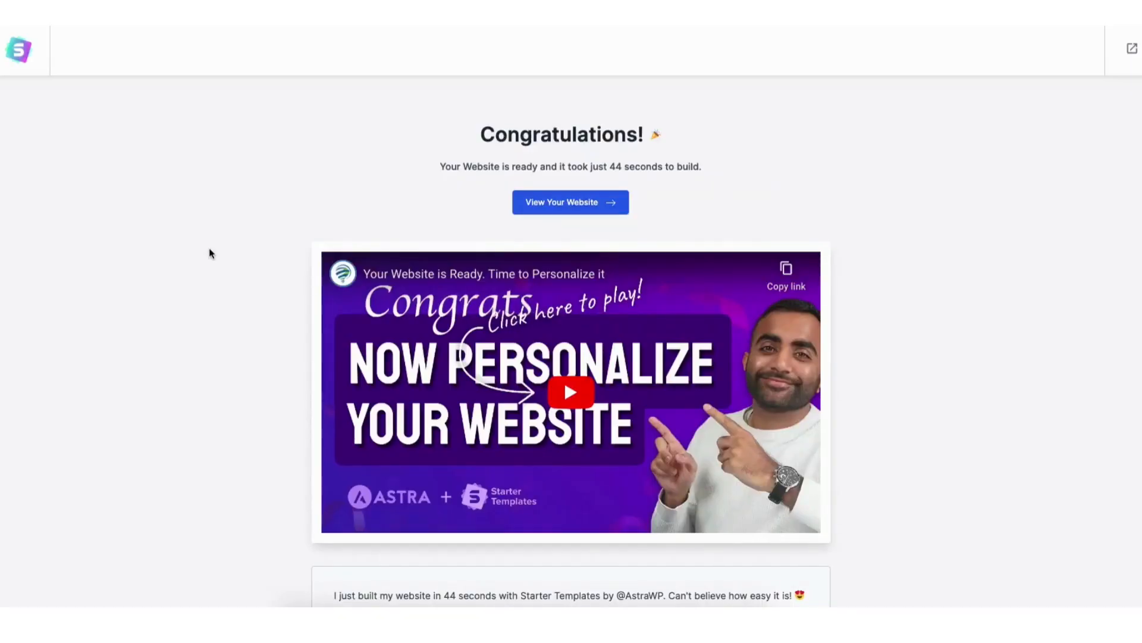
{"action": "left_click", "coordinate": [534, 204]}
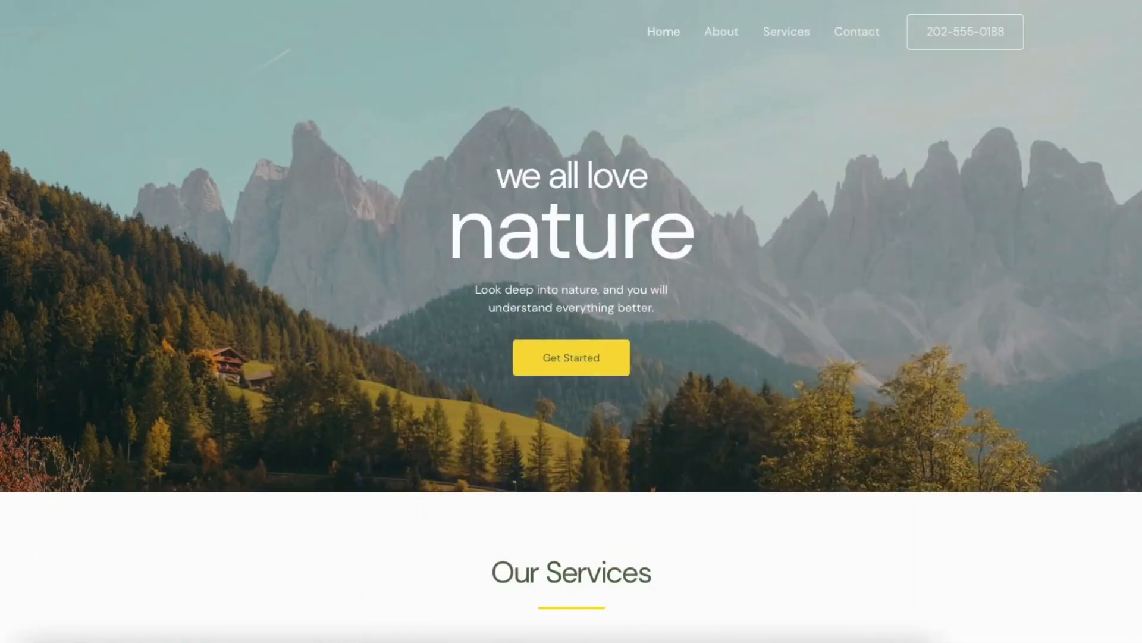
{"action": "scroll", "coordinate": [571, 321], "scroll_direction": "down", "scroll_amount": 5}
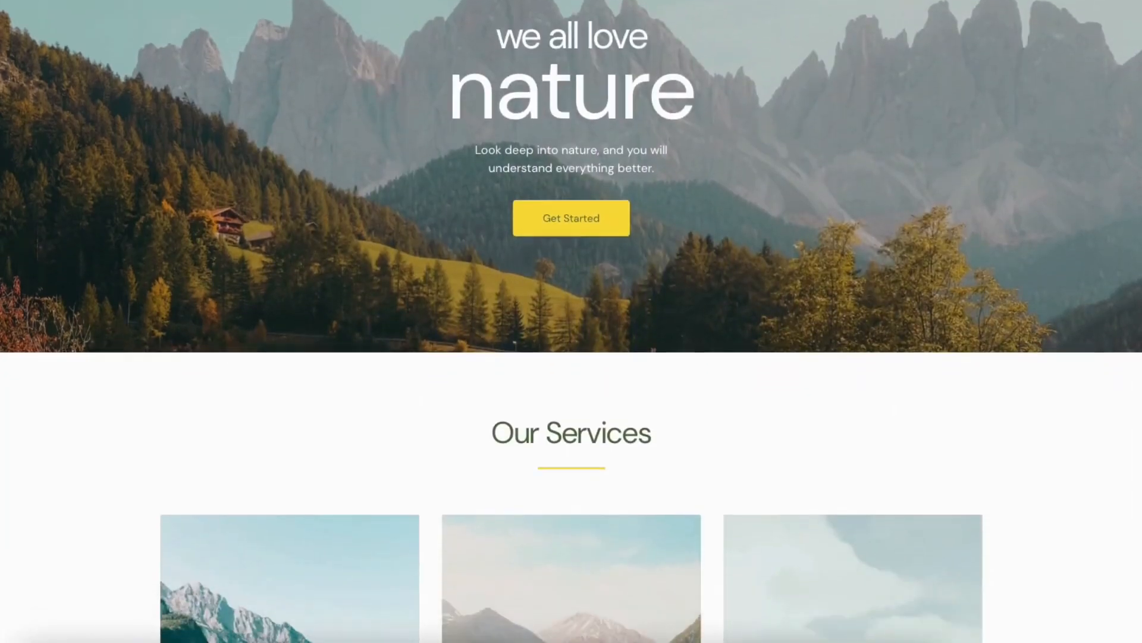
{"action": "scroll", "coordinate": [571, 321], "scroll_direction": "down", "scroll_amount": 5}
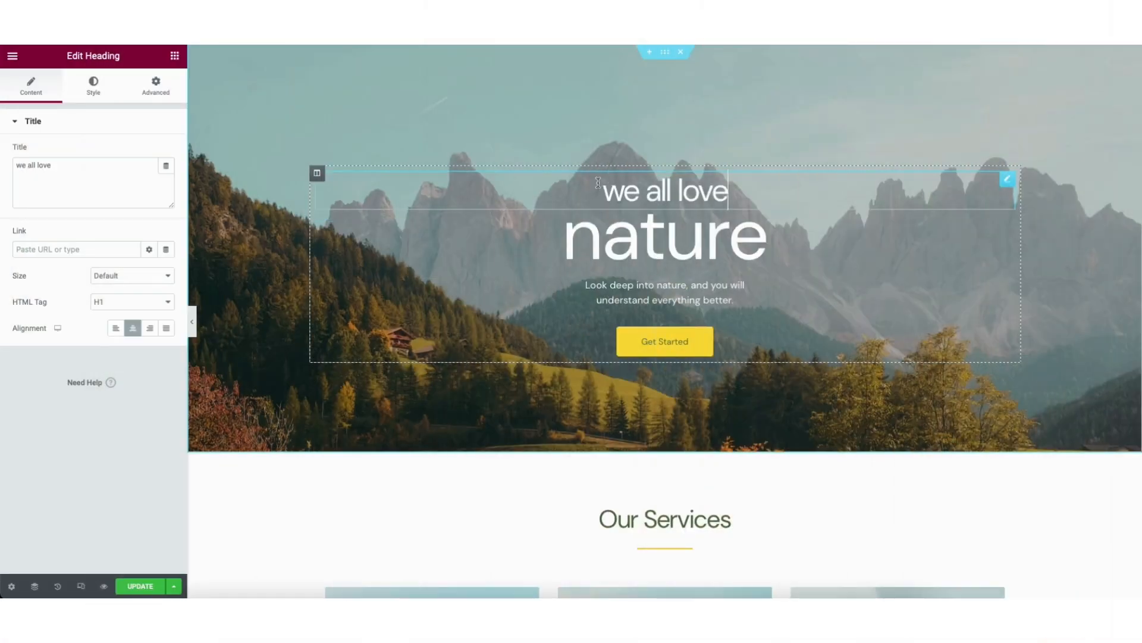
- Change the two hero heading lines to "this is my" and "website"
{"action": "left_click_drag", "start_coordinate": [603, 191], "coordinate": [737, 193]}
{"action": "type", "text": "this is my"}
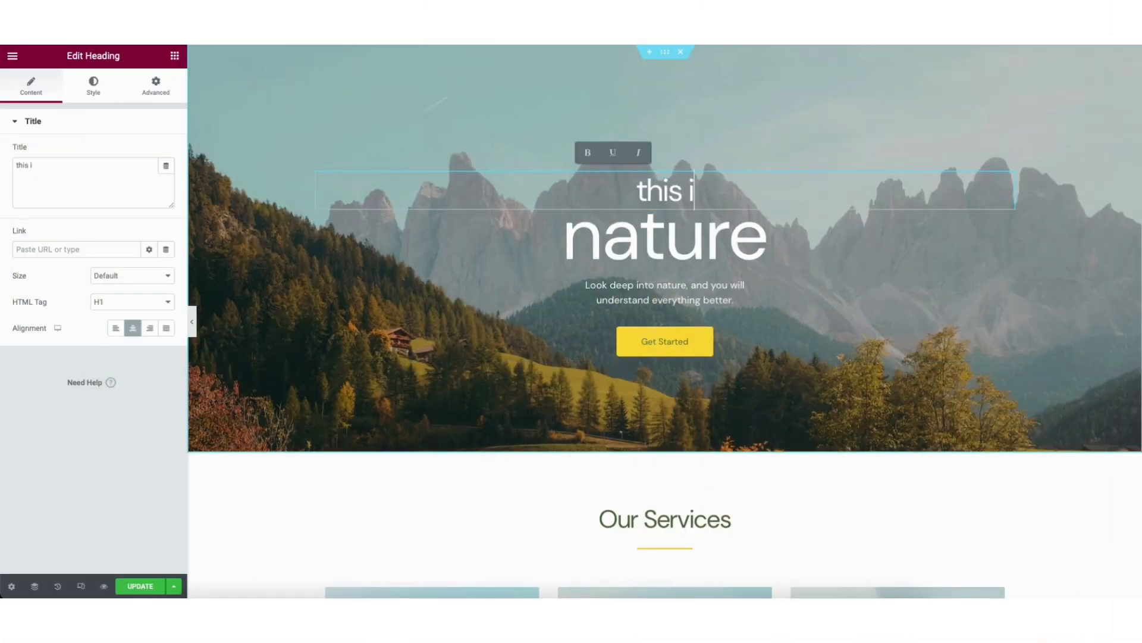
{"action": "left_click", "coordinate": [665, 238]}
{"action": "double_click", "coordinate": [665, 238]}
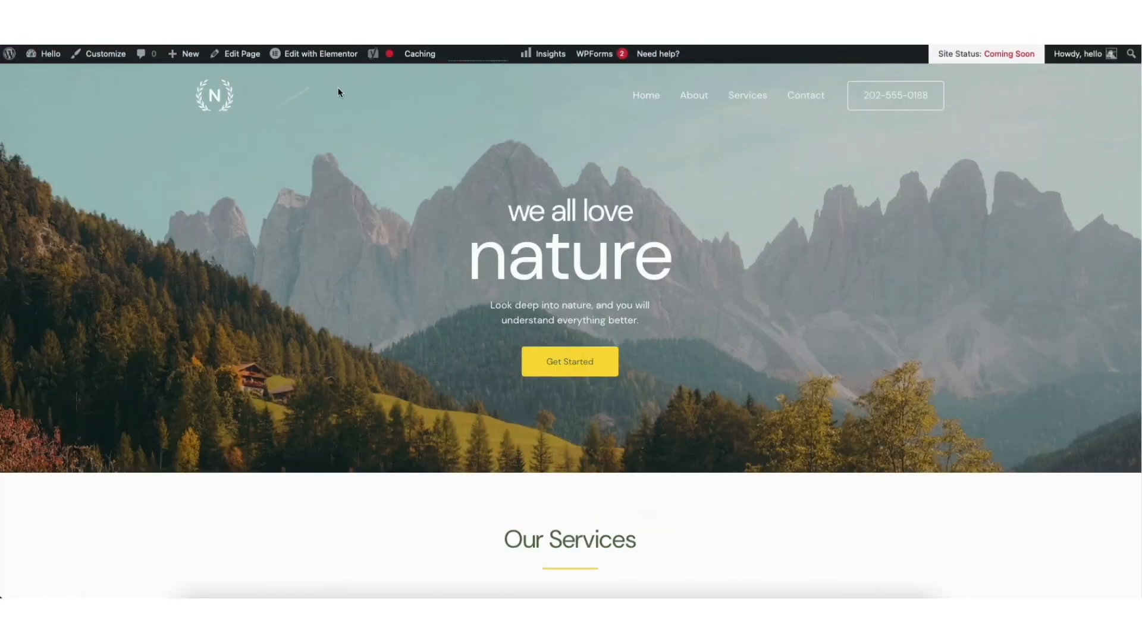
{"action": "mouse_move", "coordinate": [314, 57]}
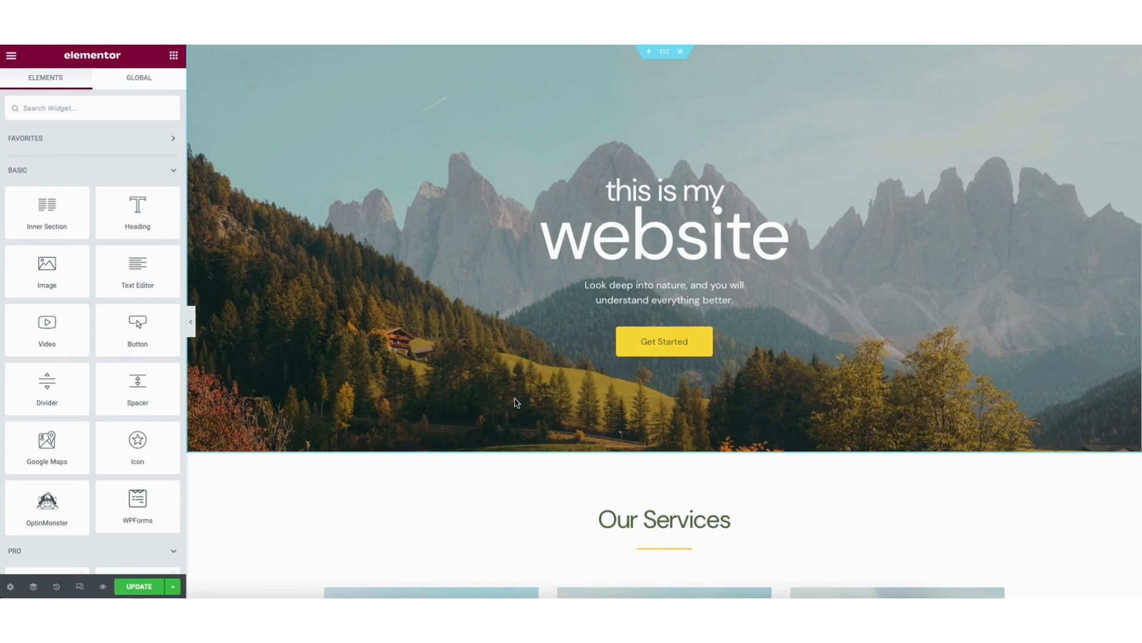
{"action": "left_click", "coordinate": [609, 291]}
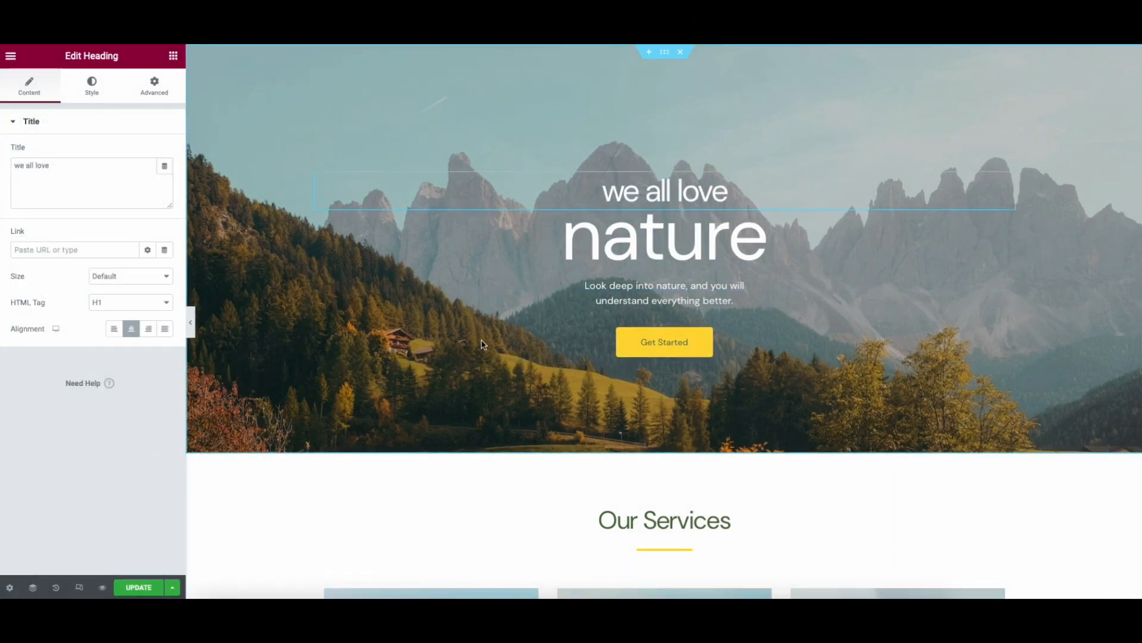
- Replace the hero headings "we all love" and "nature" with "this is my demo" and "website", then return to the widget list
{"action": "triple_click", "coordinate": [650, 186]}
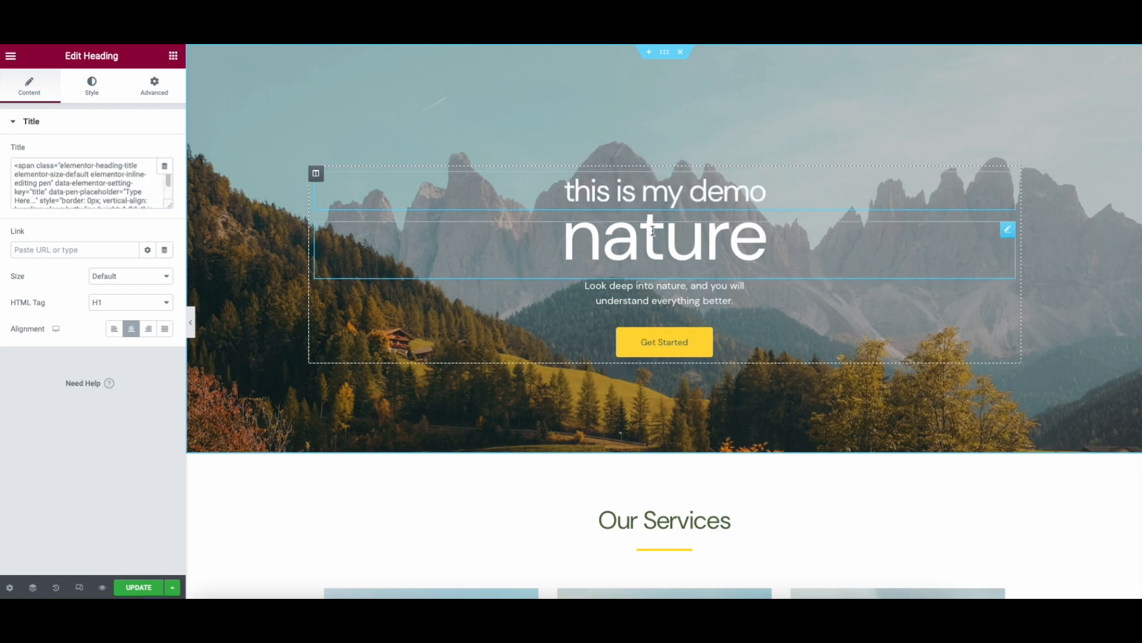
{"action": "double_click", "coordinate": [653, 231]}
{"action": "type", "text": "website"}
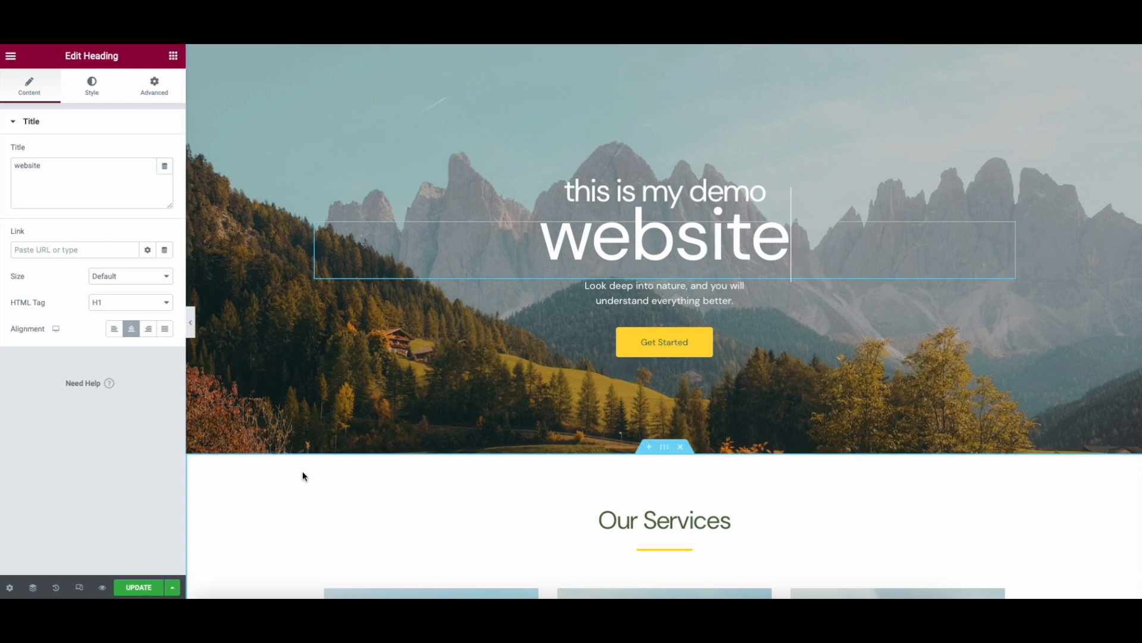
{"action": "left_click", "coordinate": [174, 56]}
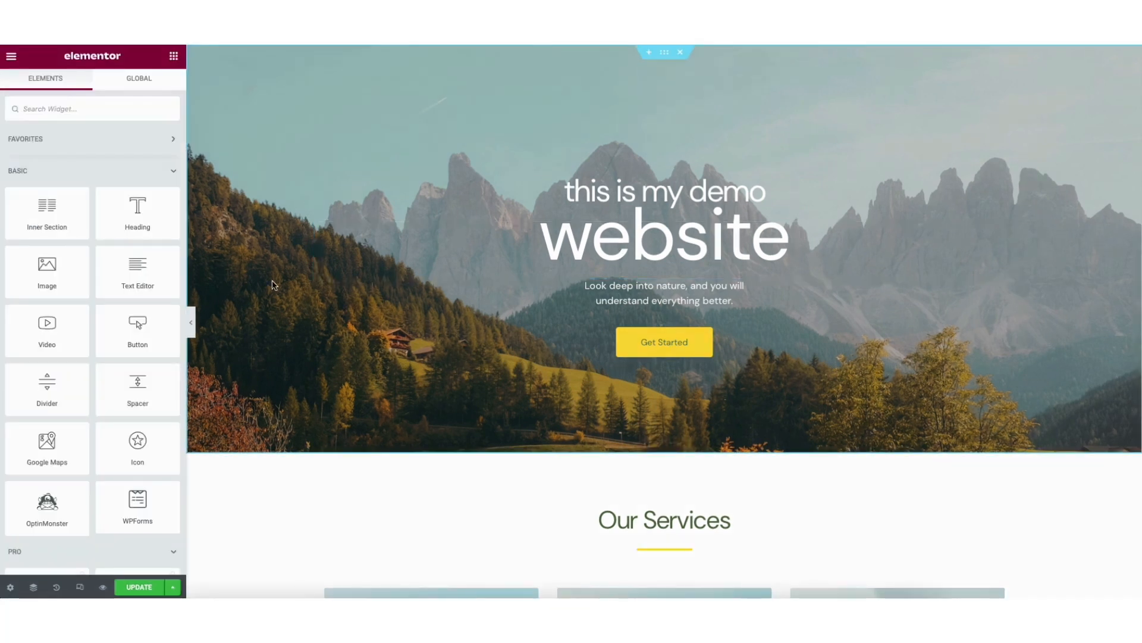
- Open the hero section's background style settings for editing
{"action": "right_click", "coordinate": [273, 285]}
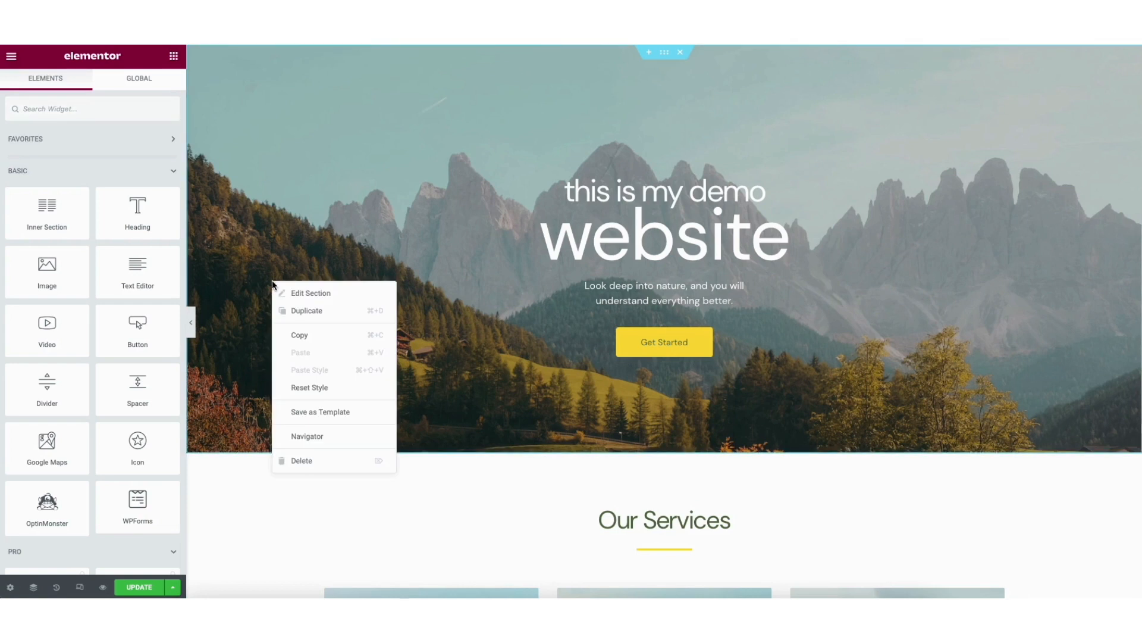
{"action": "left_click", "coordinate": [329, 292]}
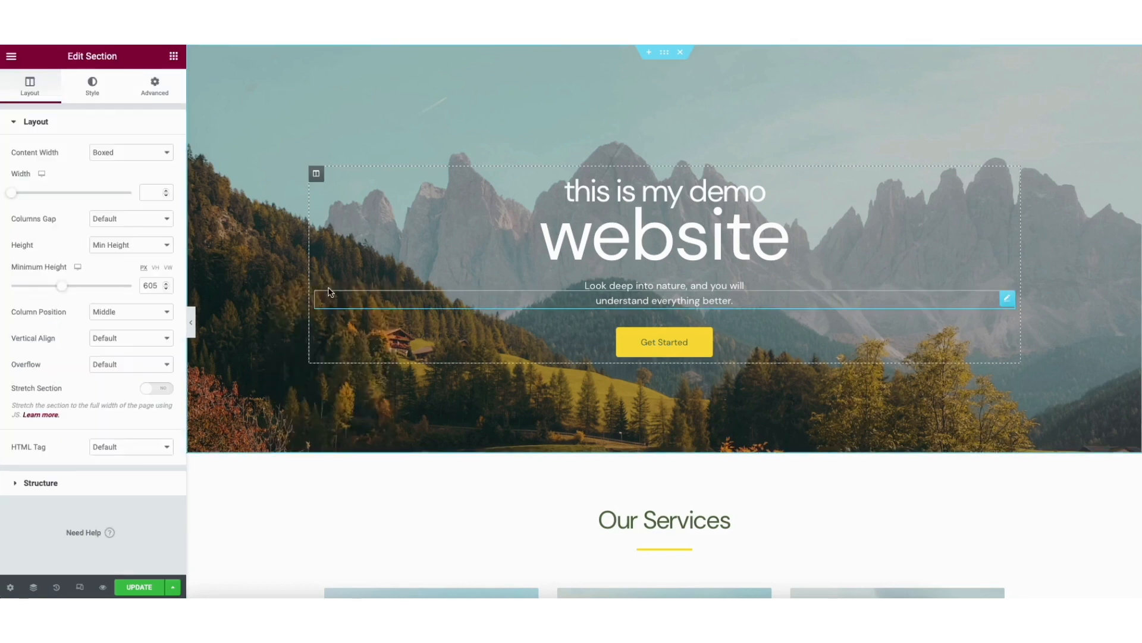
{"action": "left_click", "coordinate": [95, 88]}
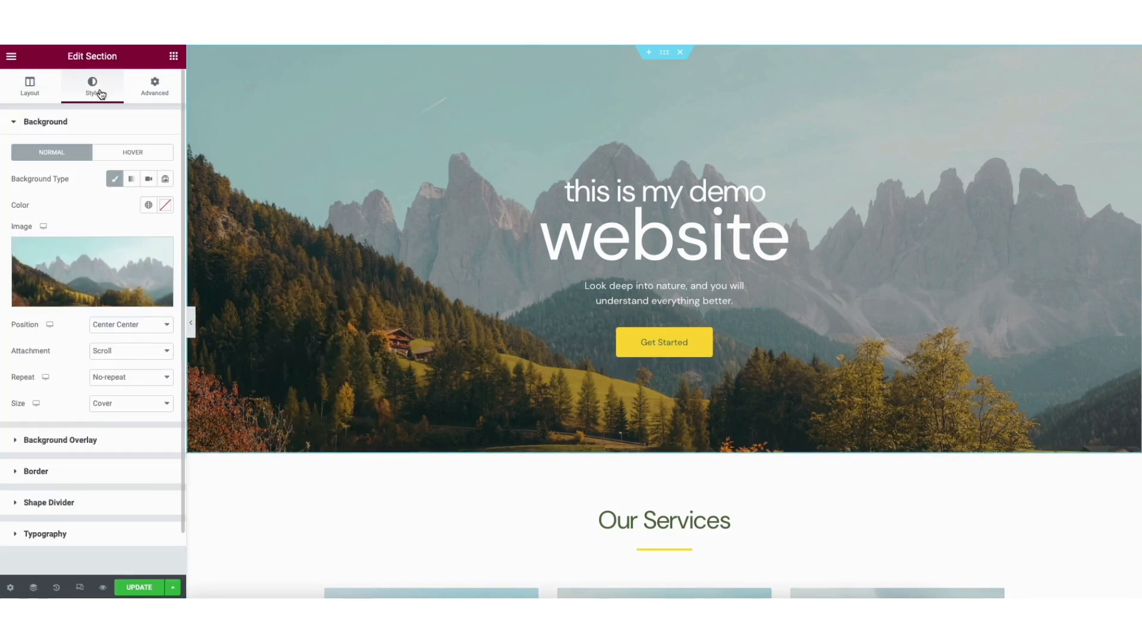
{"action": "mouse_move", "coordinate": [103, 277]}
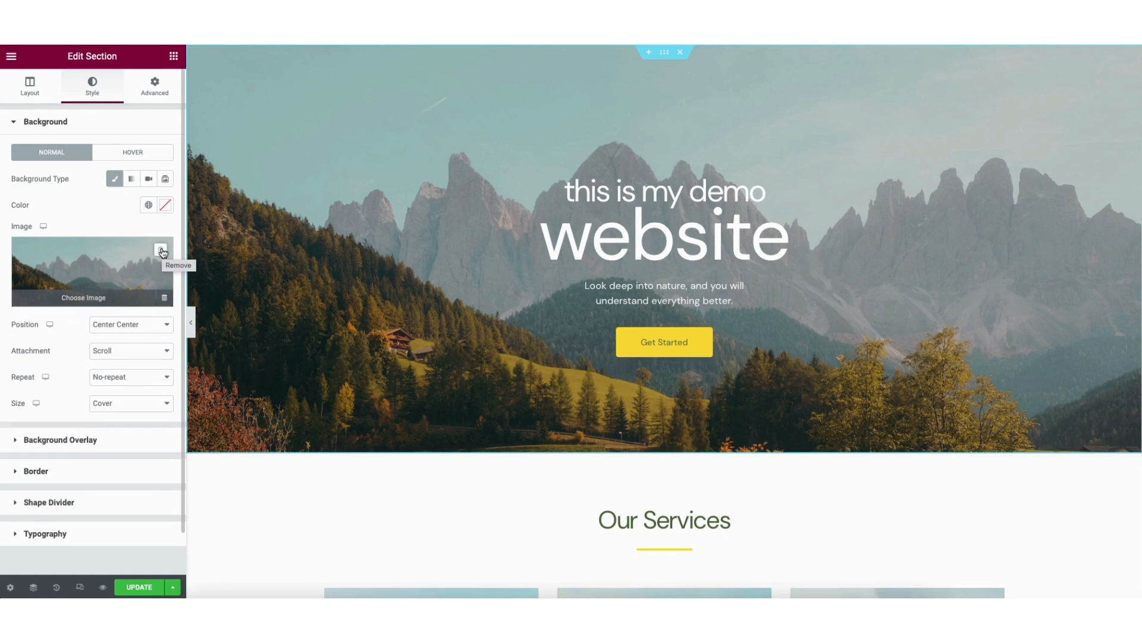
- Review the upload and media library options for the hero background image, then close them and return to the widget list
{"action": "left_click", "coordinate": [96, 291]}
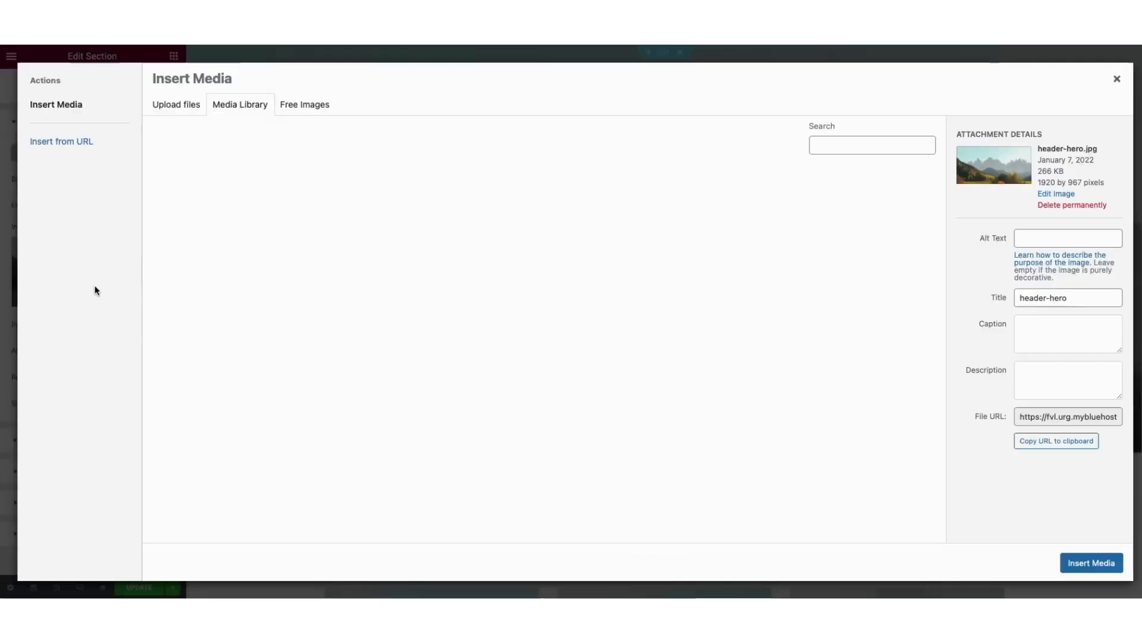
{"action": "left_click", "coordinate": [162, 106]}
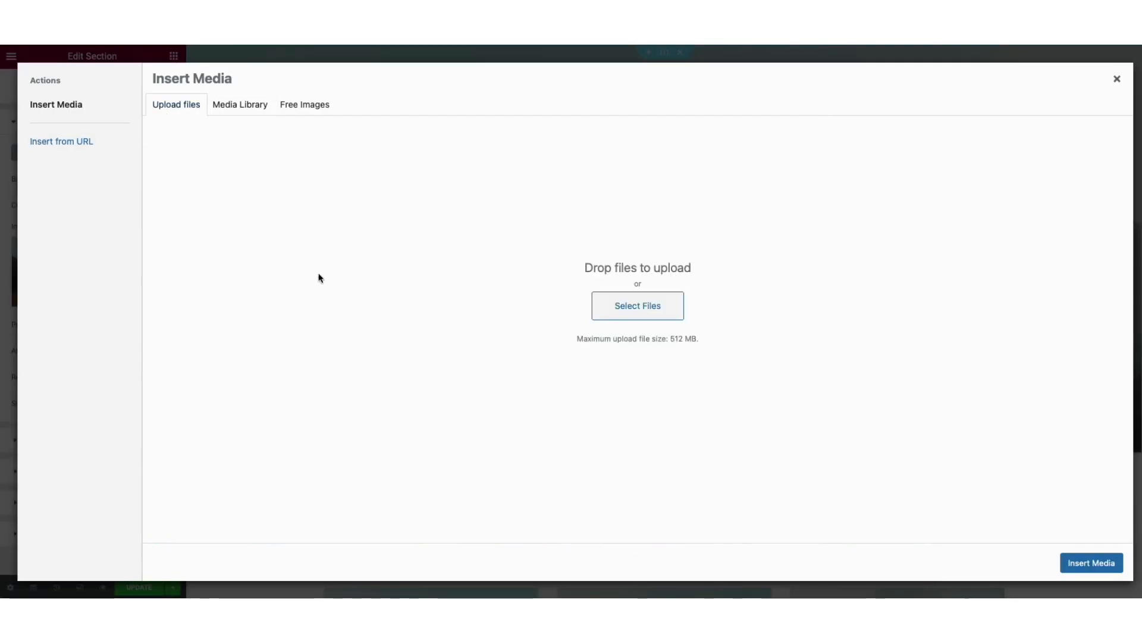
{"action": "left_click", "coordinate": [232, 108]}
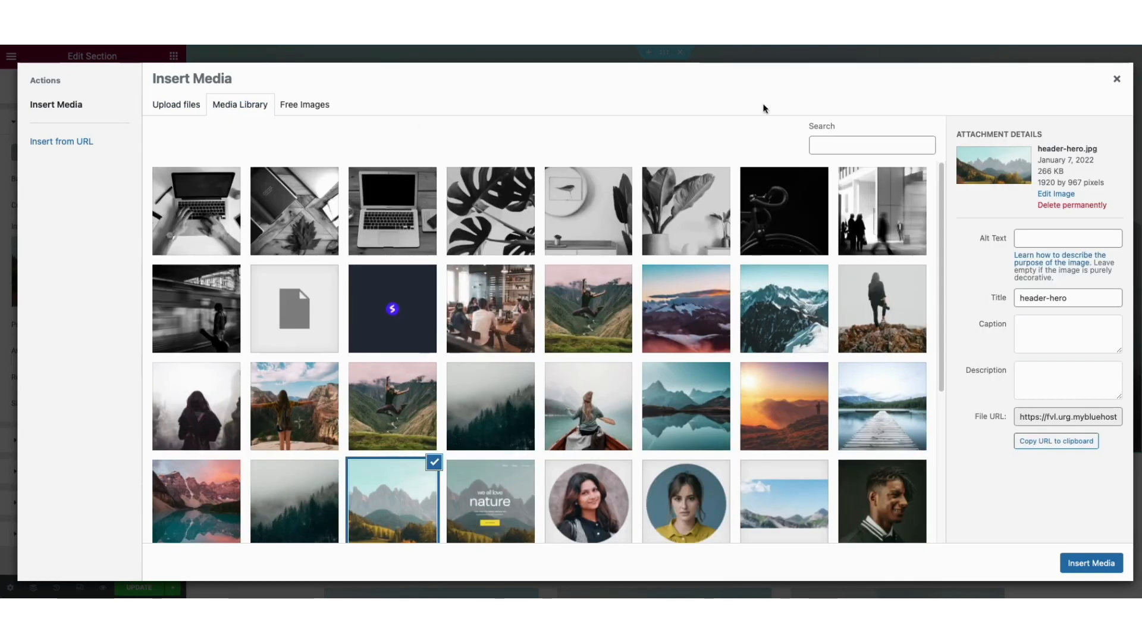
{"action": "left_click", "coordinate": [1118, 79]}
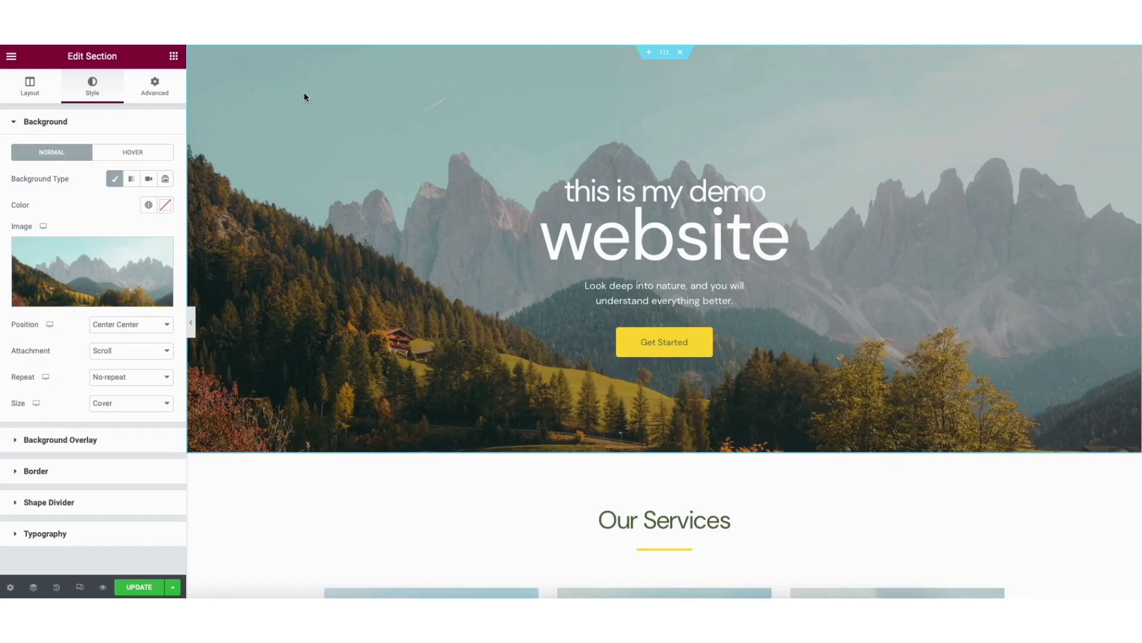
{"action": "left_click", "coordinate": [174, 58]}
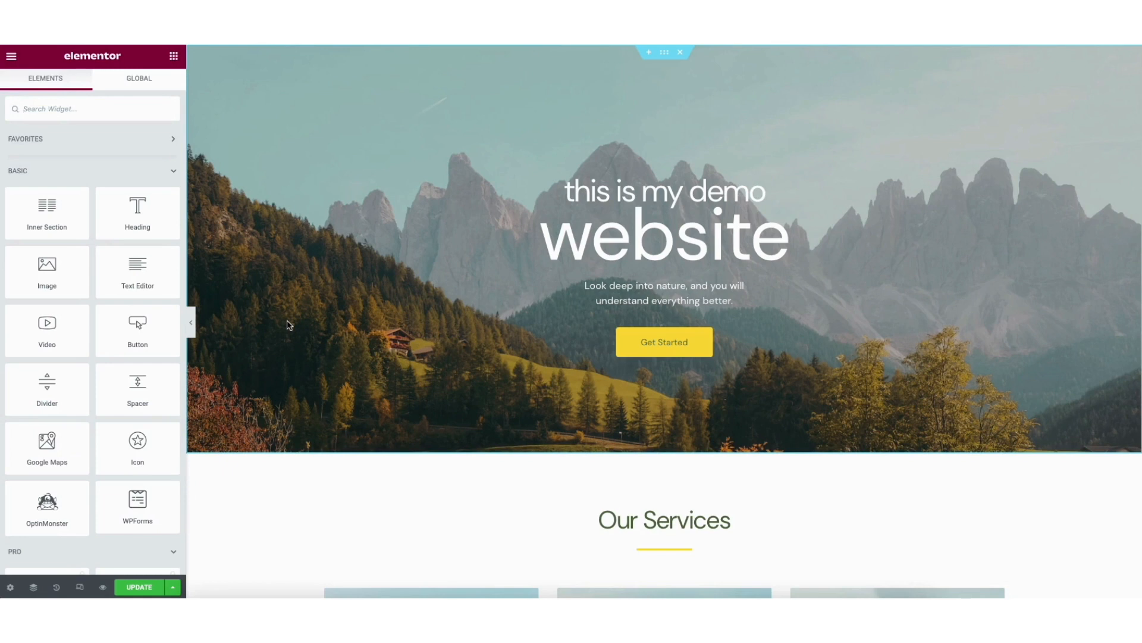
- Add a Heading widget below the Web Design text in the services section and move the Web Design text box above Graphic Design
{"action": "scroll", "coordinate": [288, 325], "scroll_direction": "down", "scroll_amount": 10}
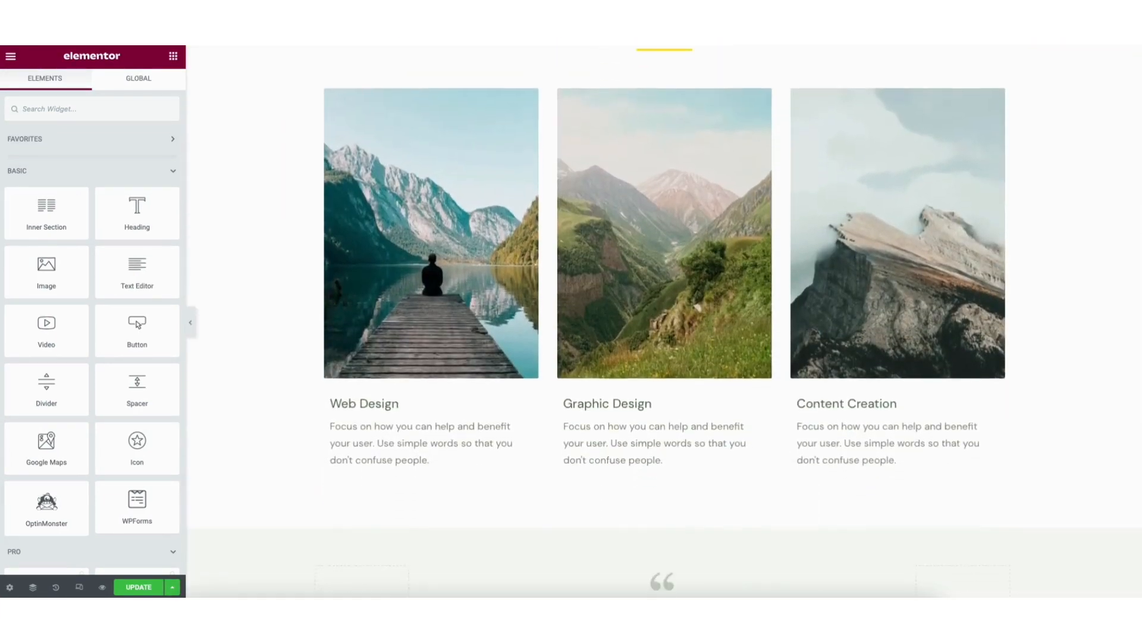
{"action": "left_click_drag", "start_coordinate": [137, 212], "coordinate": [392, 406]}
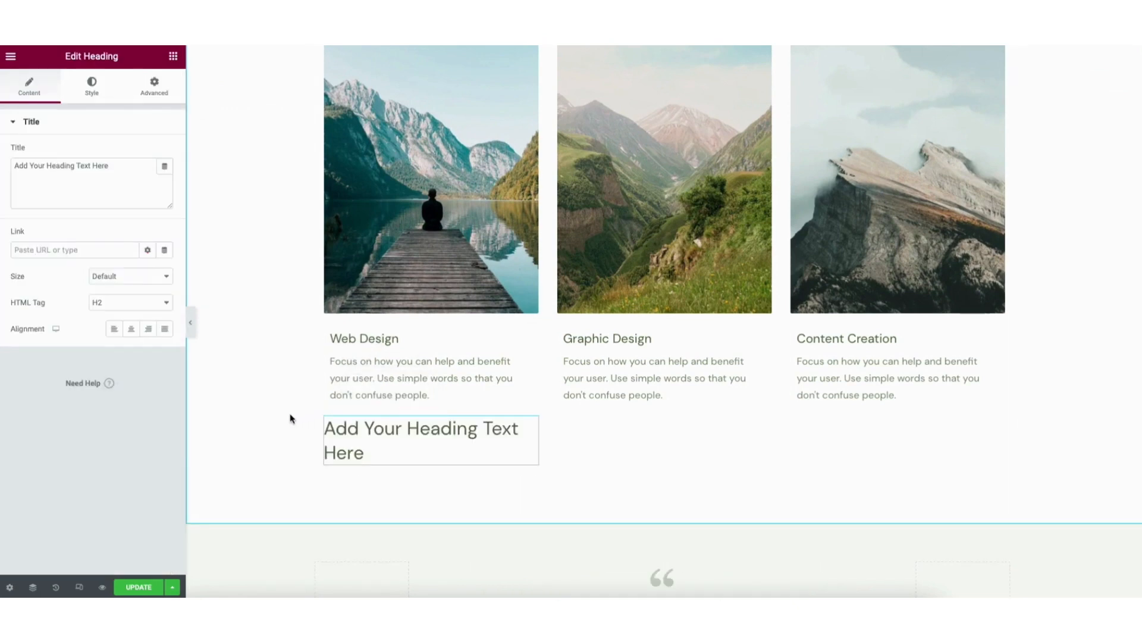
{"action": "right_click", "coordinate": [340, 428]}
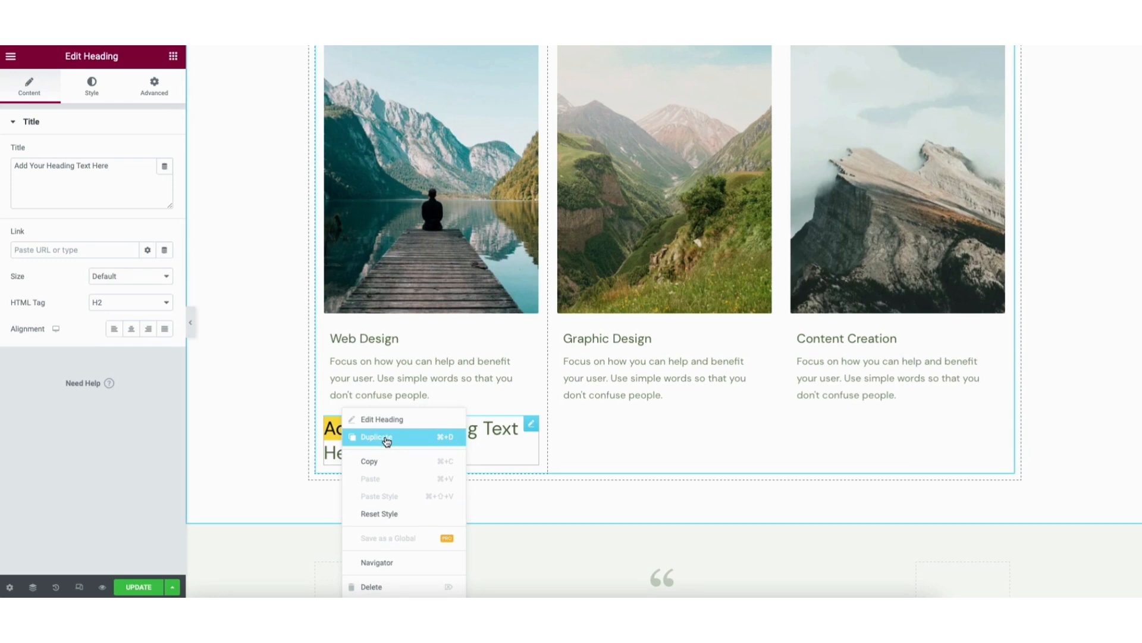
{"action": "left_click", "coordinate": [298, 432]}
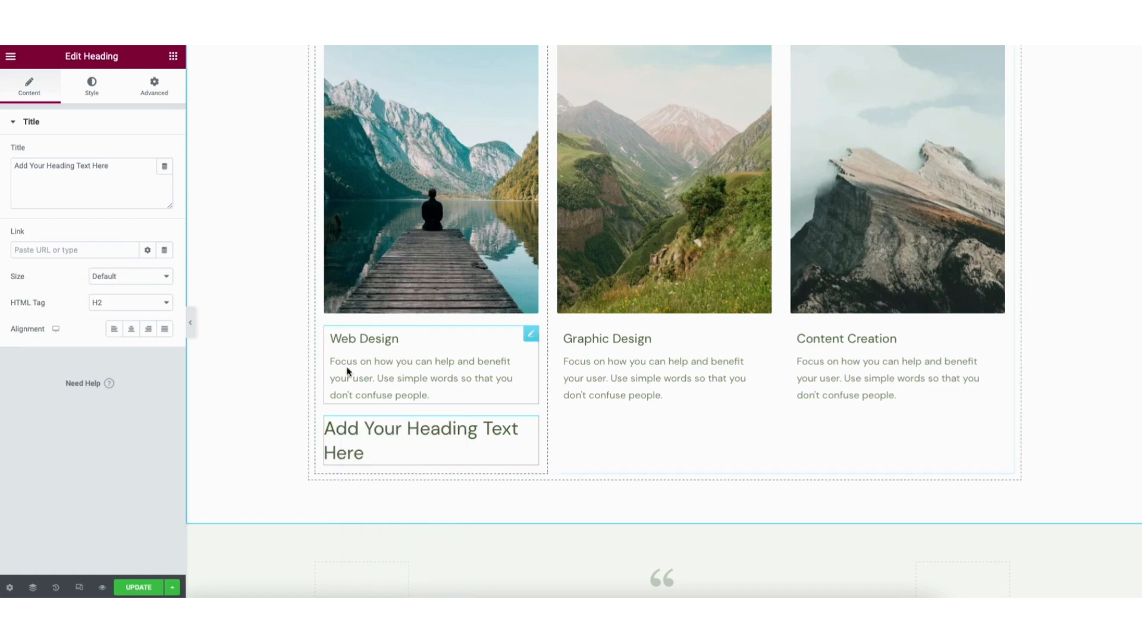
{"action": "left_click_drag", "start_coordinate": [355, 355], "coordinate": [625, 337]}
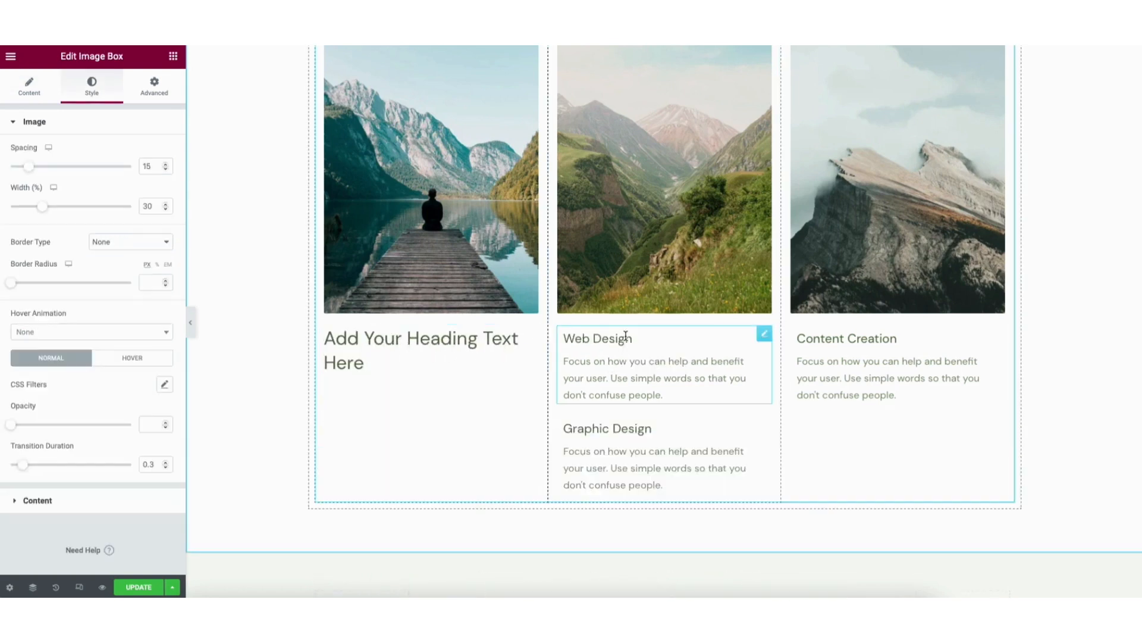
- Open the typography settings of the heading added under the first services image
{"action": "left_click", "coordinate": [416, 338]}
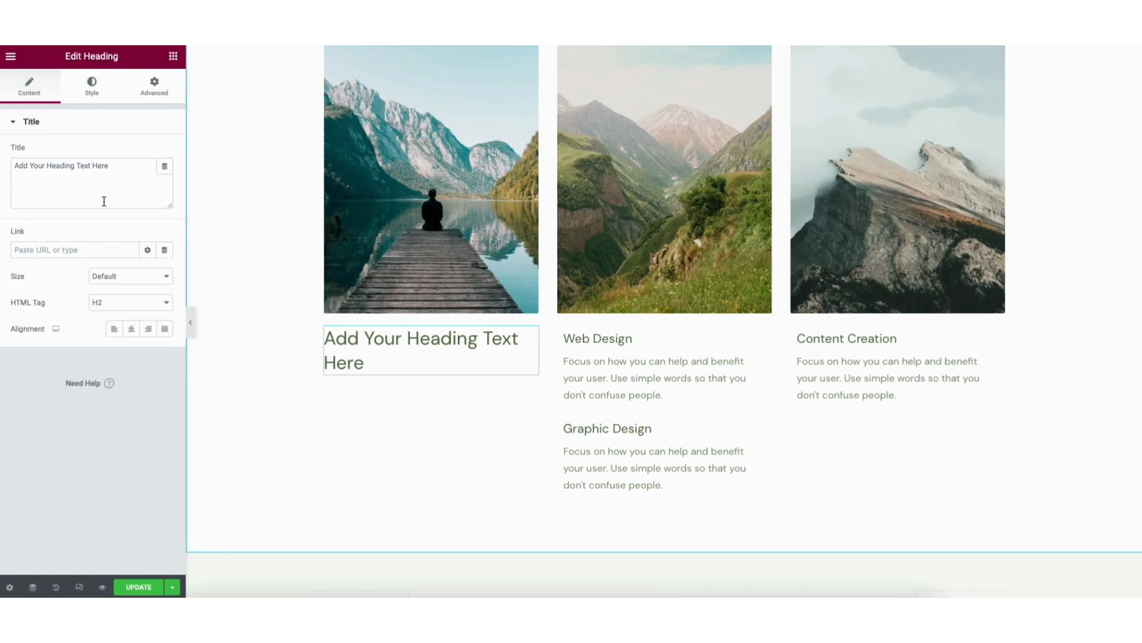
{"action": "left_click", "coordinate": [93, 91]}
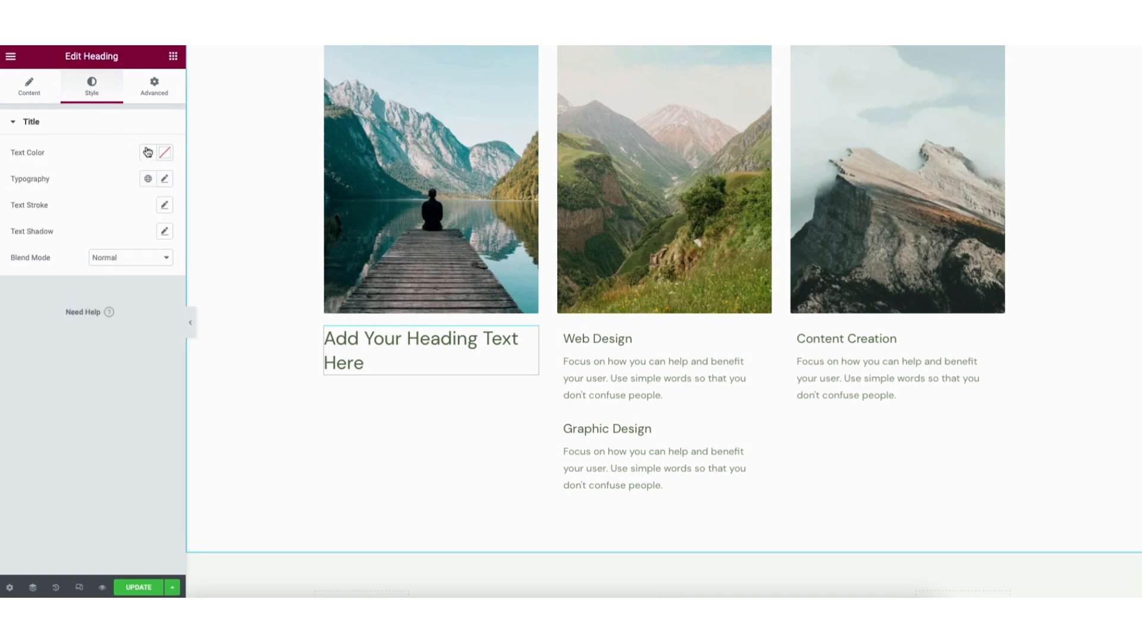
{"action": "left_click", "coordinate": [165, 180]}
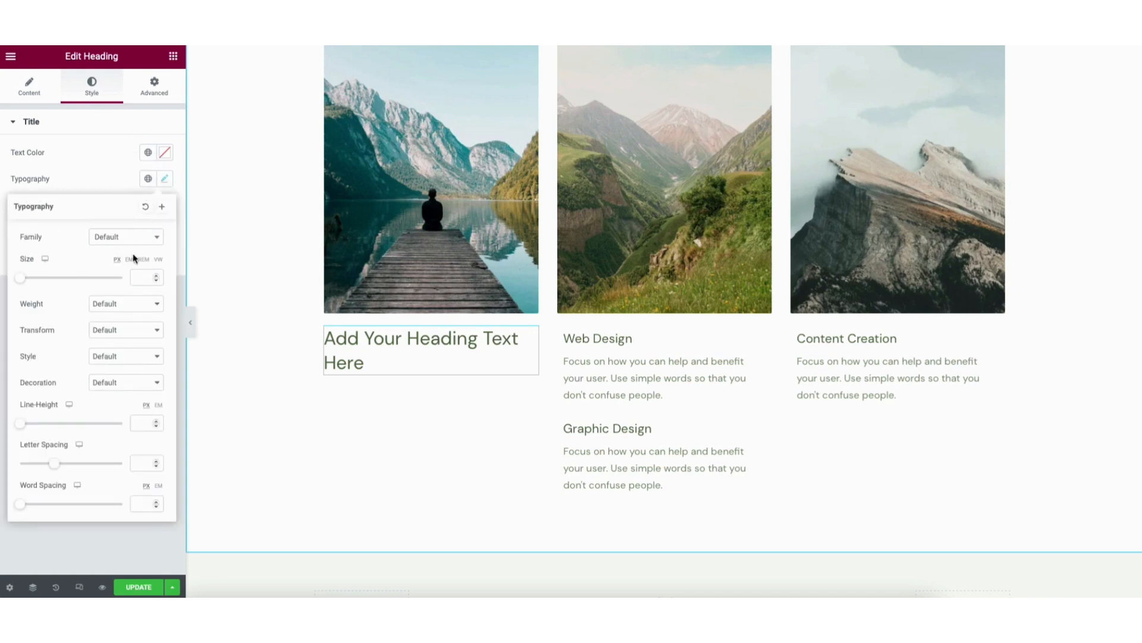
- Add a two-column section below the "QUESTIONS?" banner and place a Heading widget in its first column
{"action": "scroll", "coordinate": [1114, 510], "scroll_direction": "down", "scroll_amount": 20}
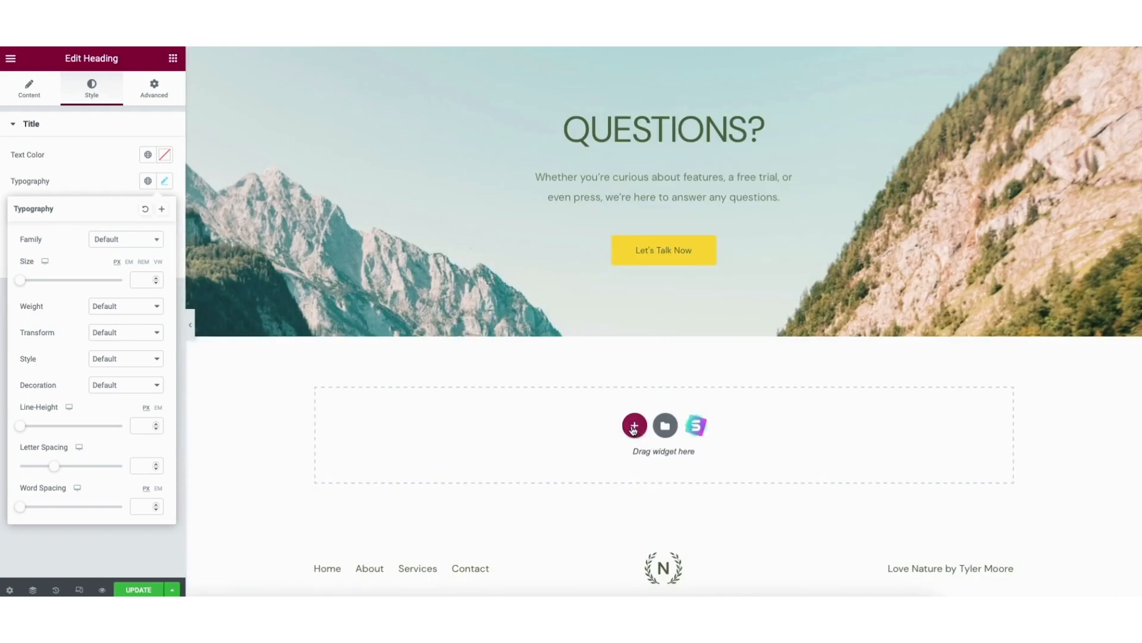
{"action": "left_click", "coordinate": [634, 426]}
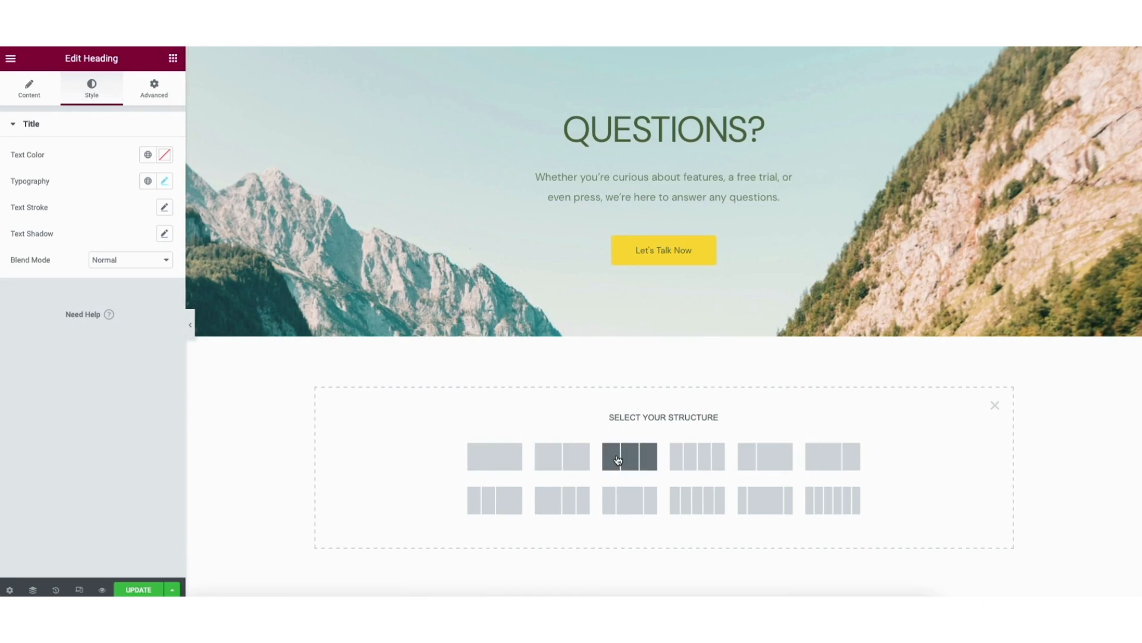
{"action": "left_click", "coordinate": [561, 460]}
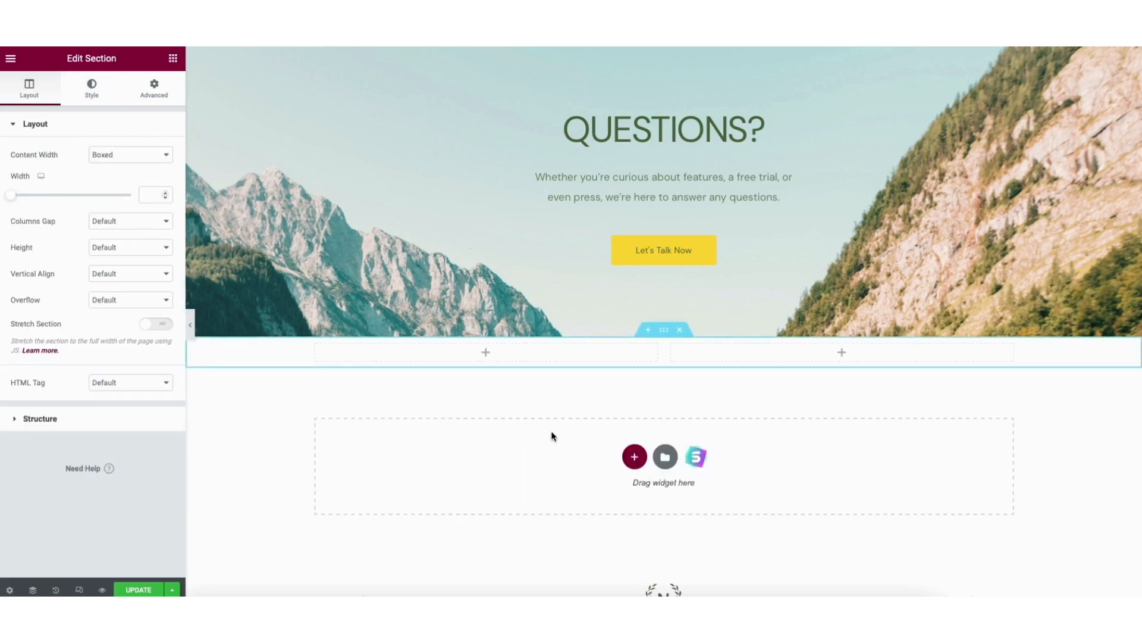
{"action": "left_click", "coordinate": [485, 351]}
{"action": "left_click_drag", "start_coordinate": [137, 210], "coordinate": [443, 346]}
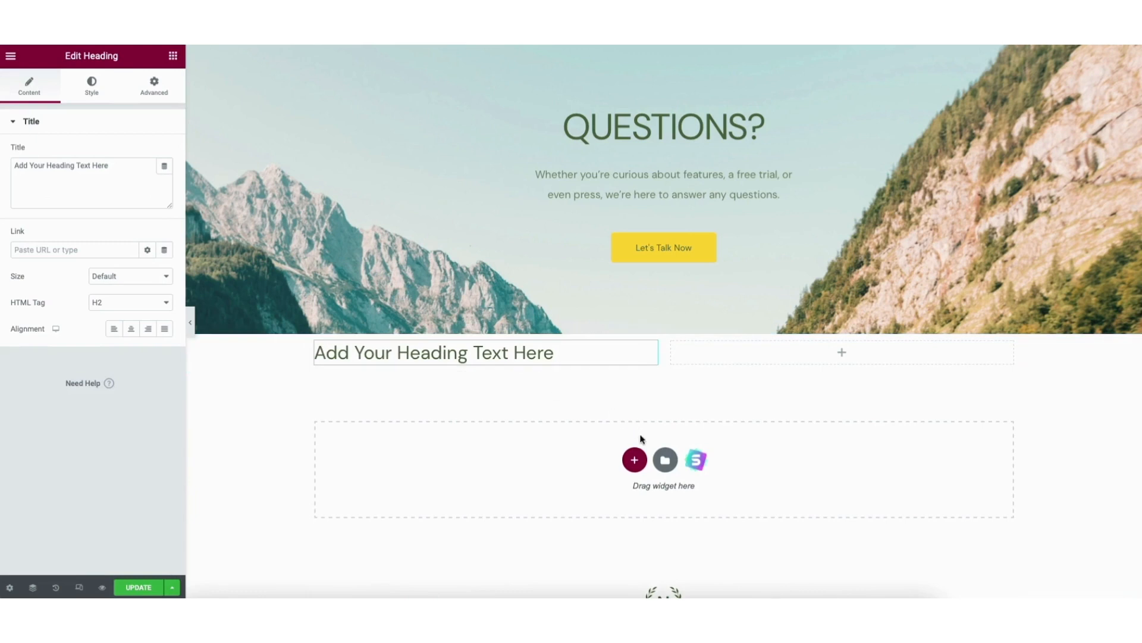
- Insert the light two-column "Frequently Asked Questions" block from the template library below the new section
{"action": "left_click", "coordinate": [666, 460]}
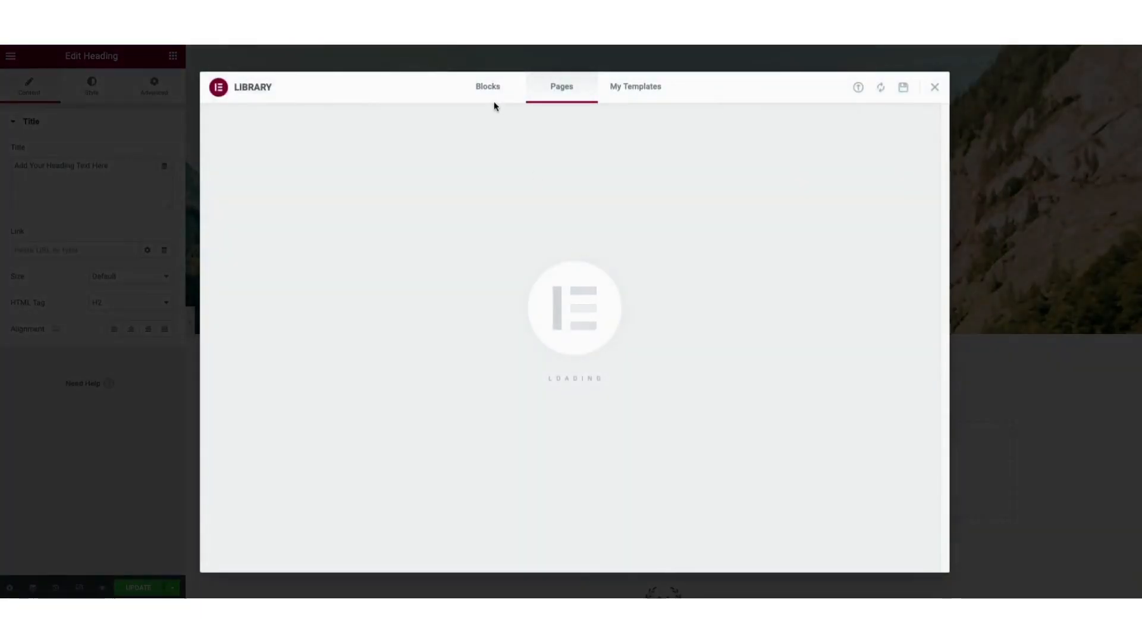
{"action": "left_click", "coordinate": [489, 90]}
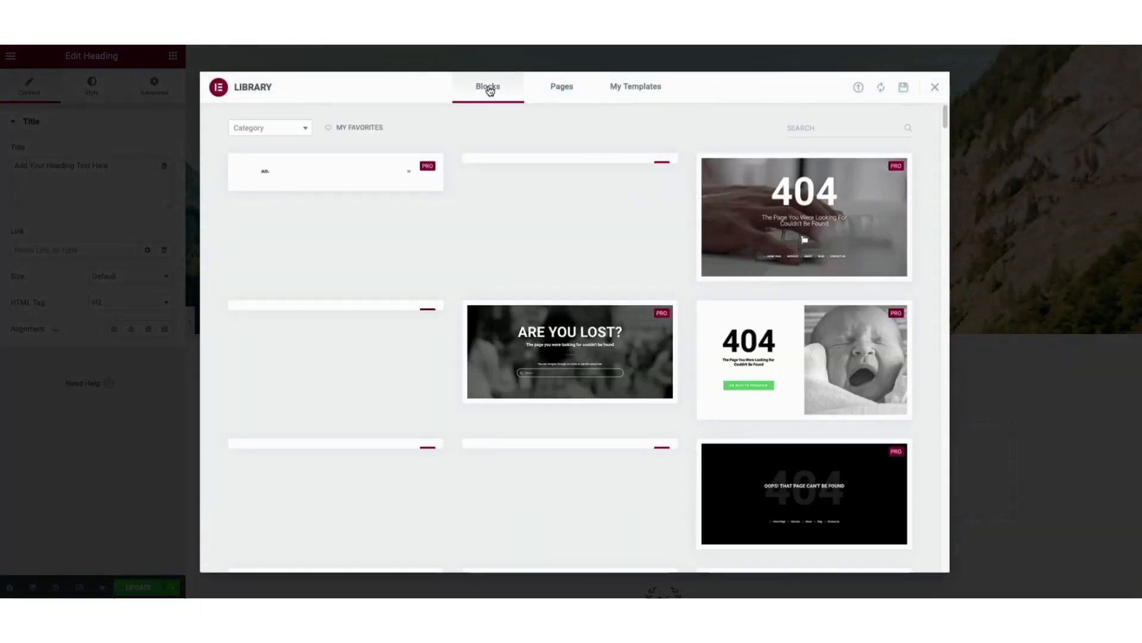
{"action": "left_click_drag", "start_coordinate": [945, 113], "coordinate": [947, 197]}
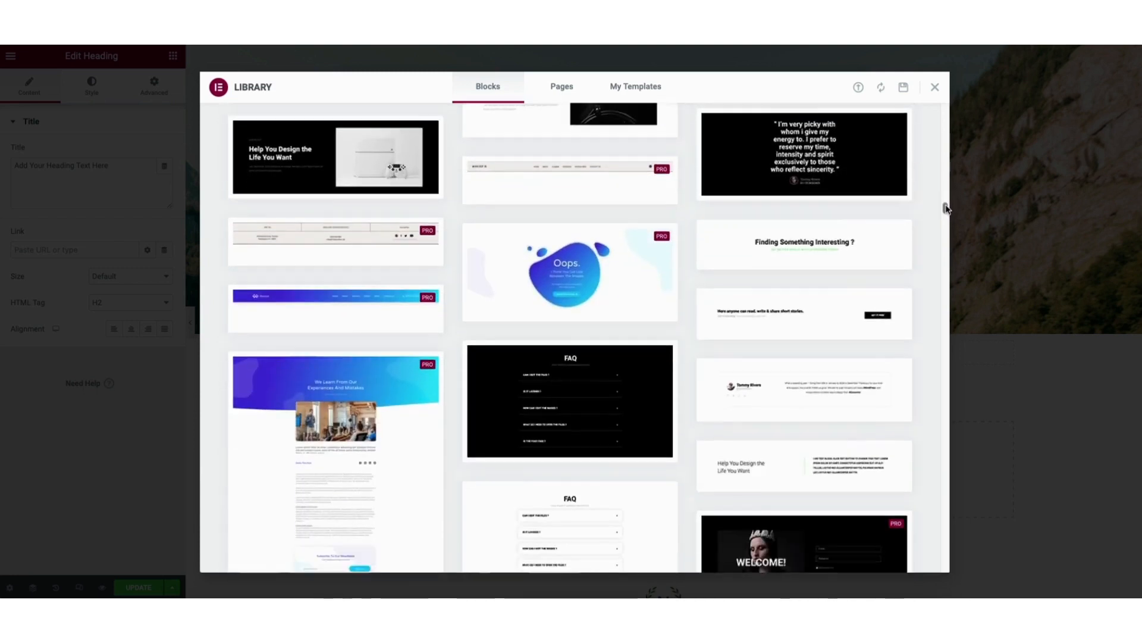
{"action": "left_click_drag", "start_coordinate": [946, 207], "coordinate": [947, 214]}
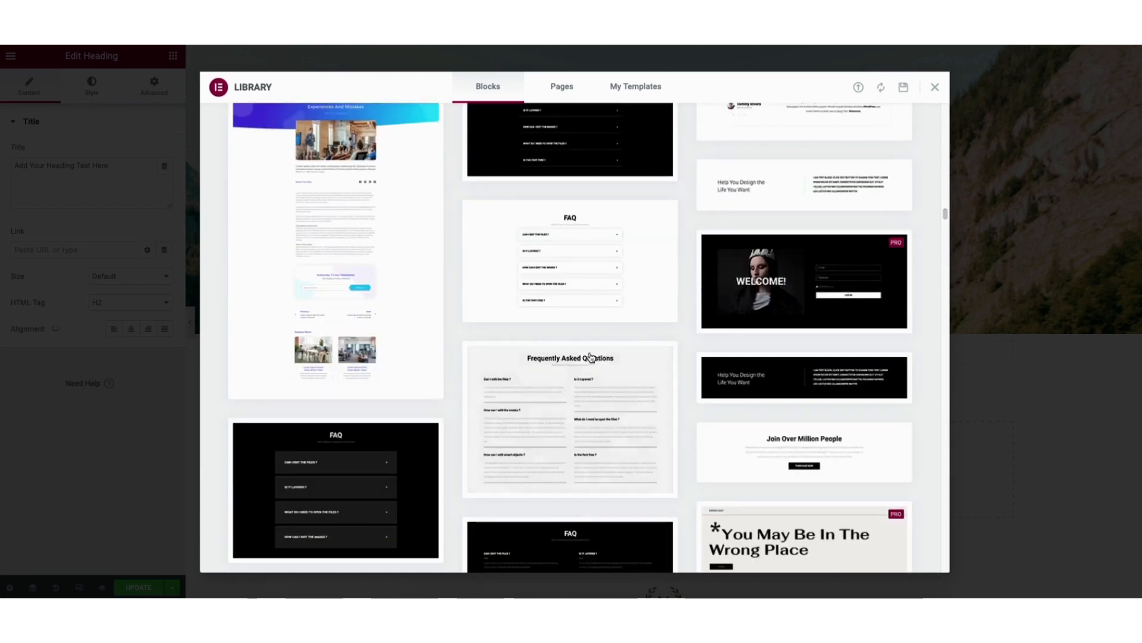
{"action": "left_click", "coordinate": [569, 416]}
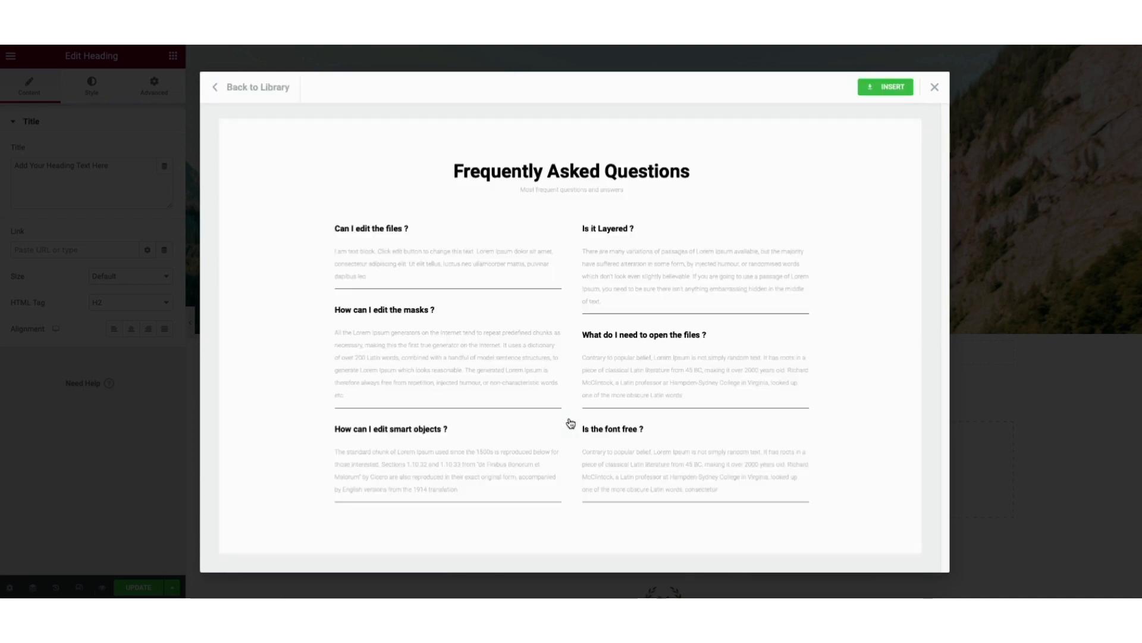
{"action": "left_click", "coordinate": [882, 92]}
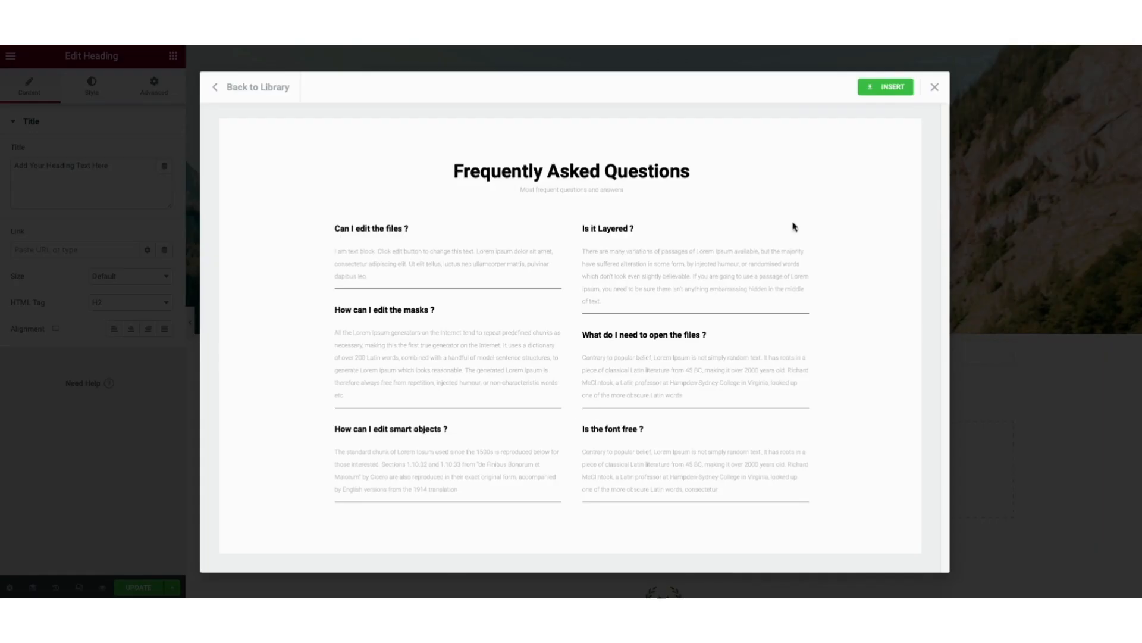
{"action": "left_click", "coordinate": [882, 89]}
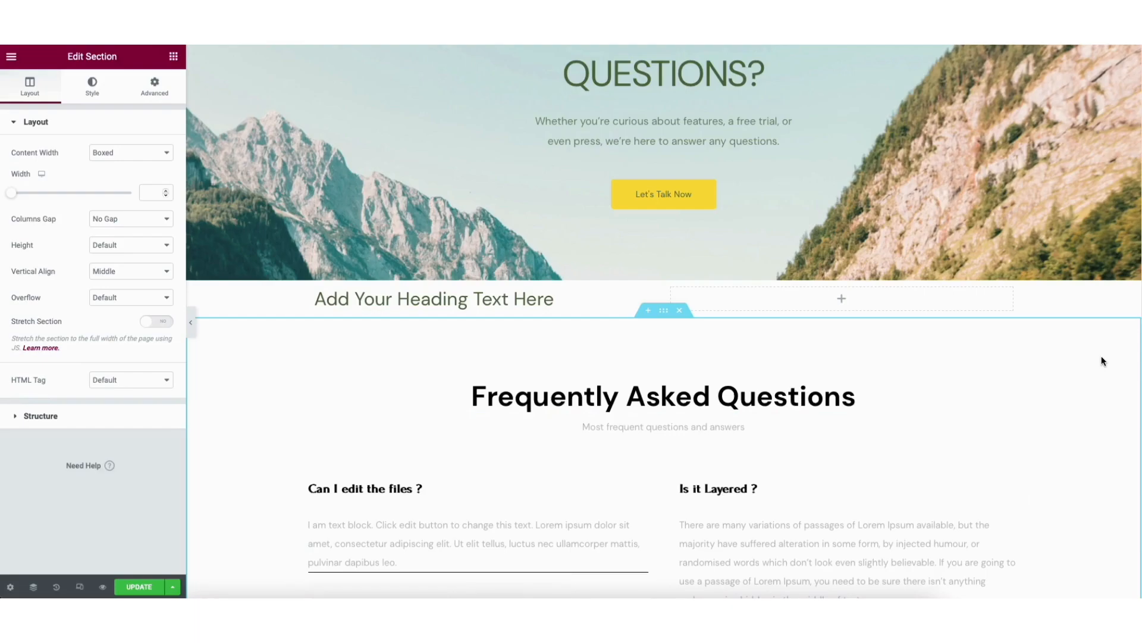
- Import the Starter Templates block with a secondary heading and four services below the "Frequently Asked Questions" section
{"action": "scroll", "coordinate": [1128, 376], "scroll_direction": "down", "scroll_amount": 1}
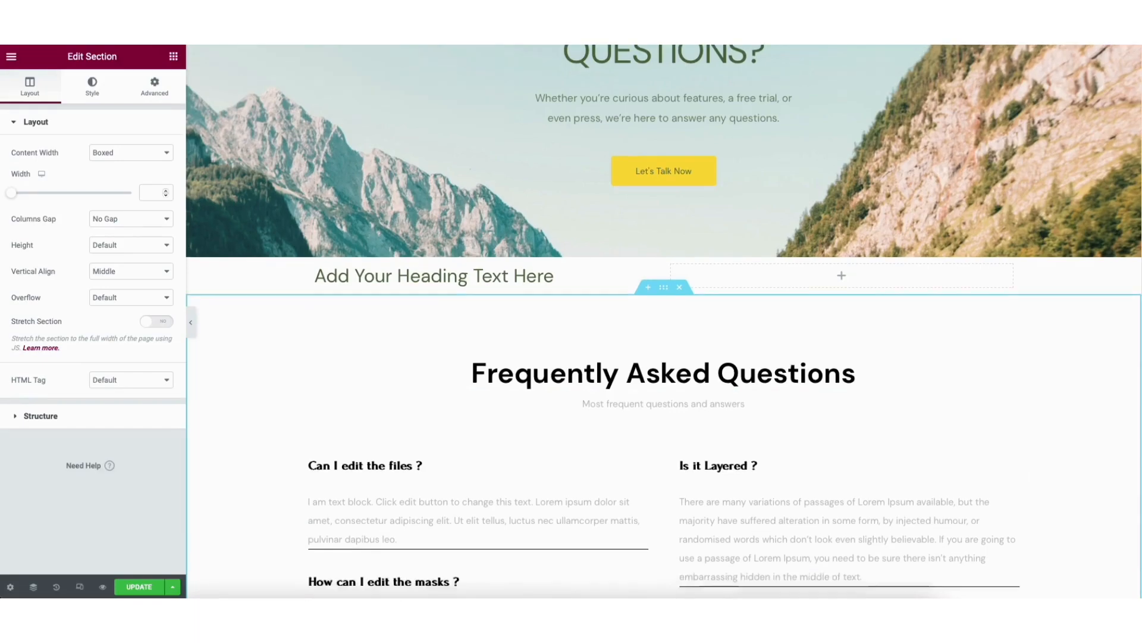
{"action": "scroll", "coordinate": [664, 321], "scroll_direction": "down", "scroll_amount": 3}
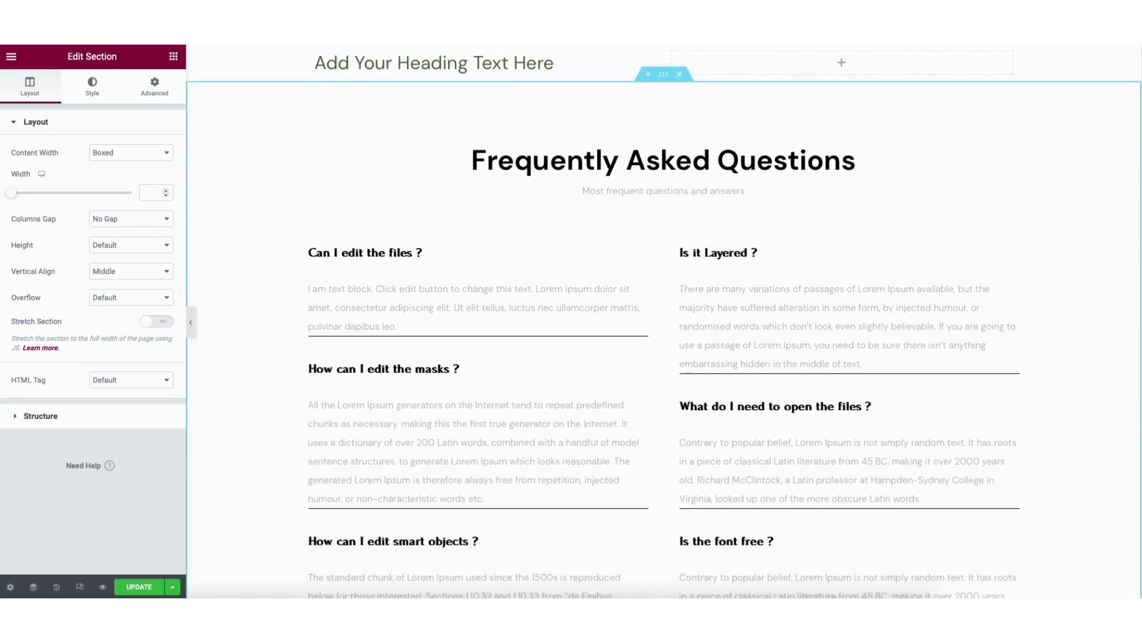
{"action": "scroll", "coordinate": [664, 322], "scroll_direction": "down", "scroll_amount": 5}
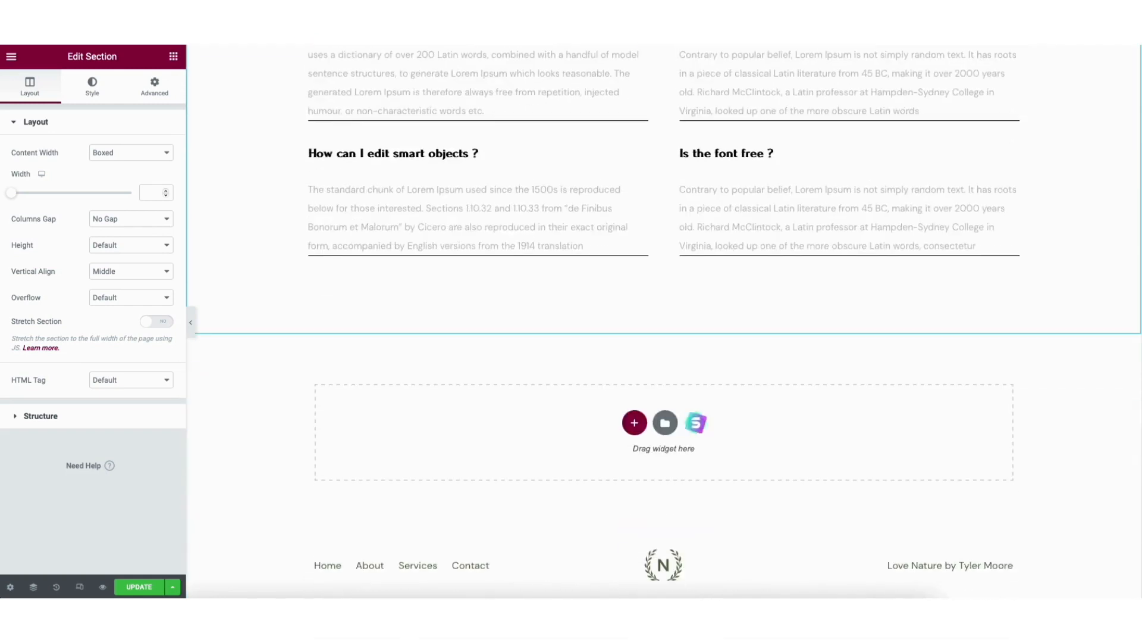
{"action": "left_click", "coordinate": [696, 424]}
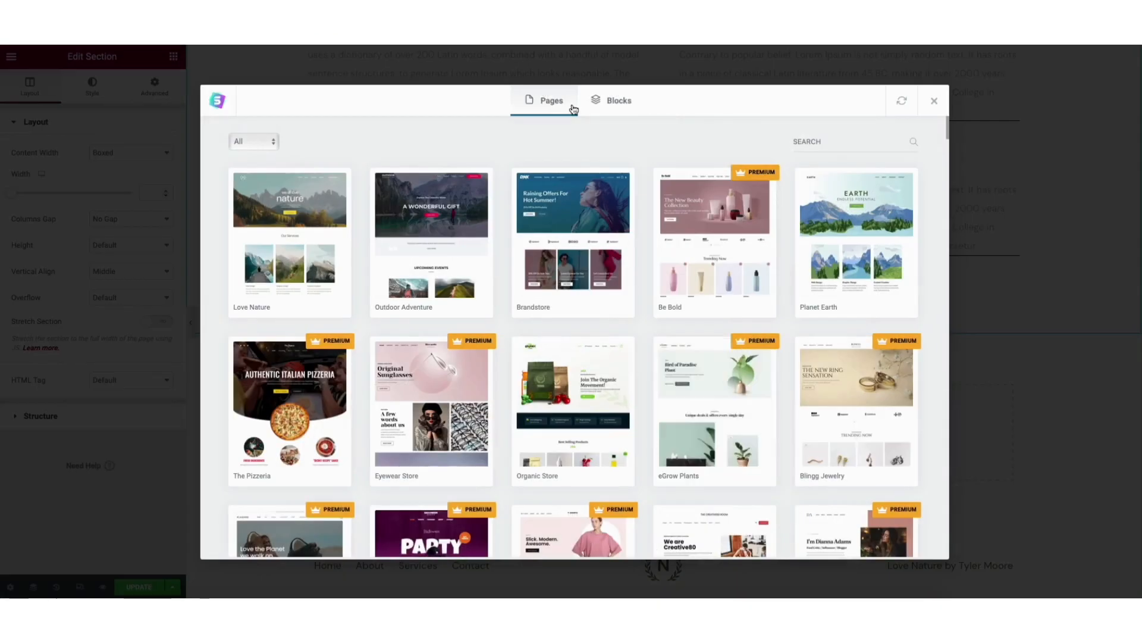
{"action": "left_click", "coordinate": [615, 100]}
{"action": "left_click_drag", "start_coordinate": [948, 119], "coordinate": [949, 199]}
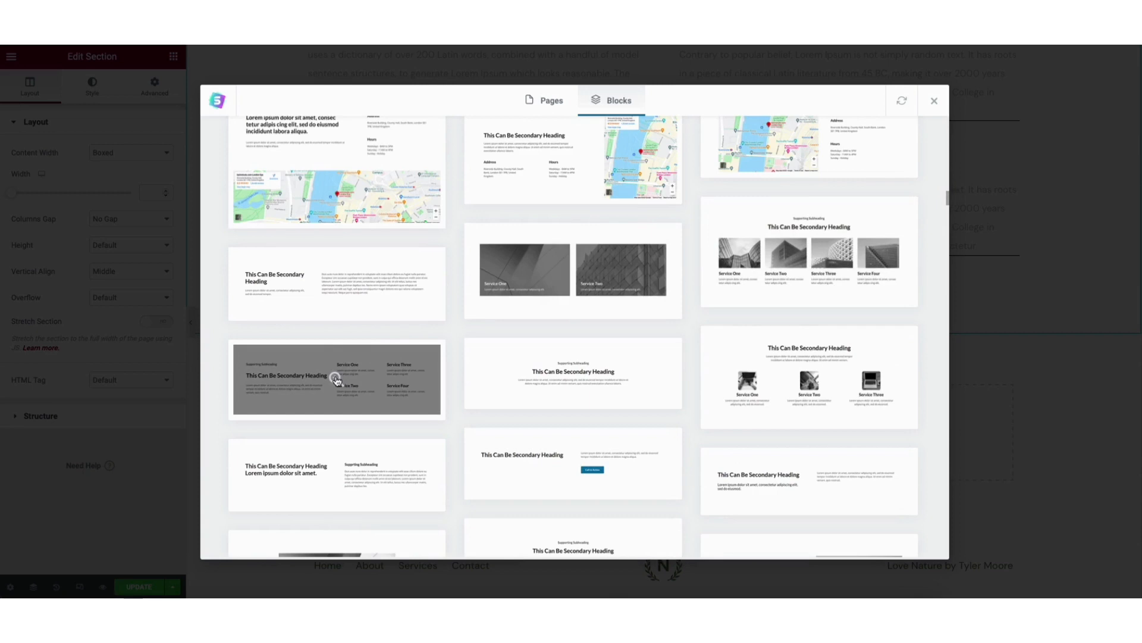
{"action": "left_click", "coordinate": [335, 379]}
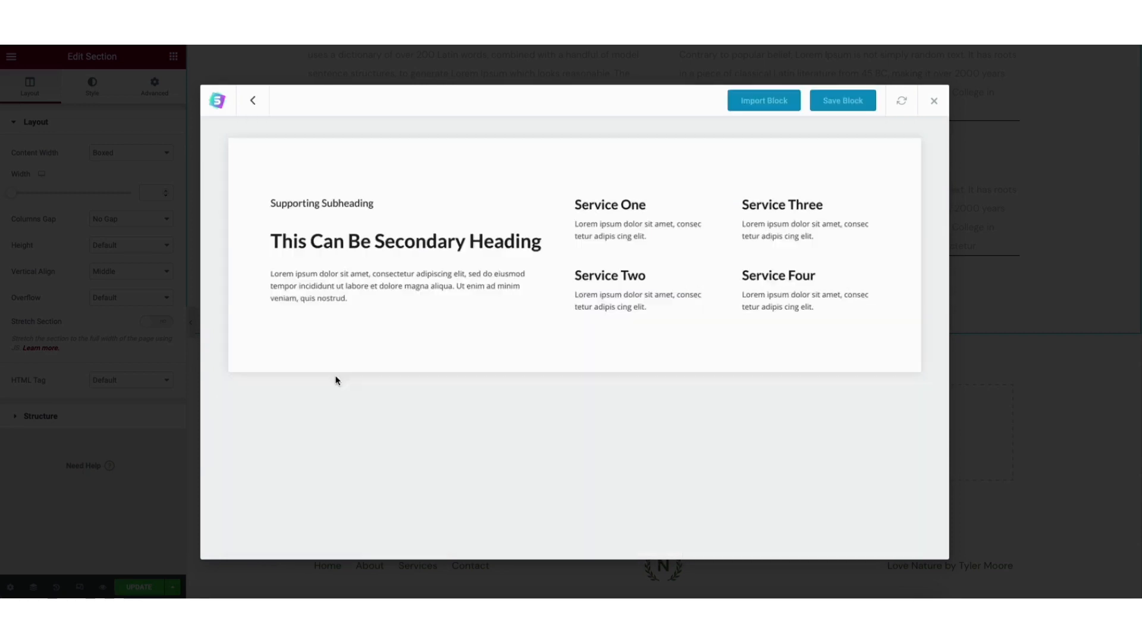
{"action": "left_click", "coordinate": [764, 105]}
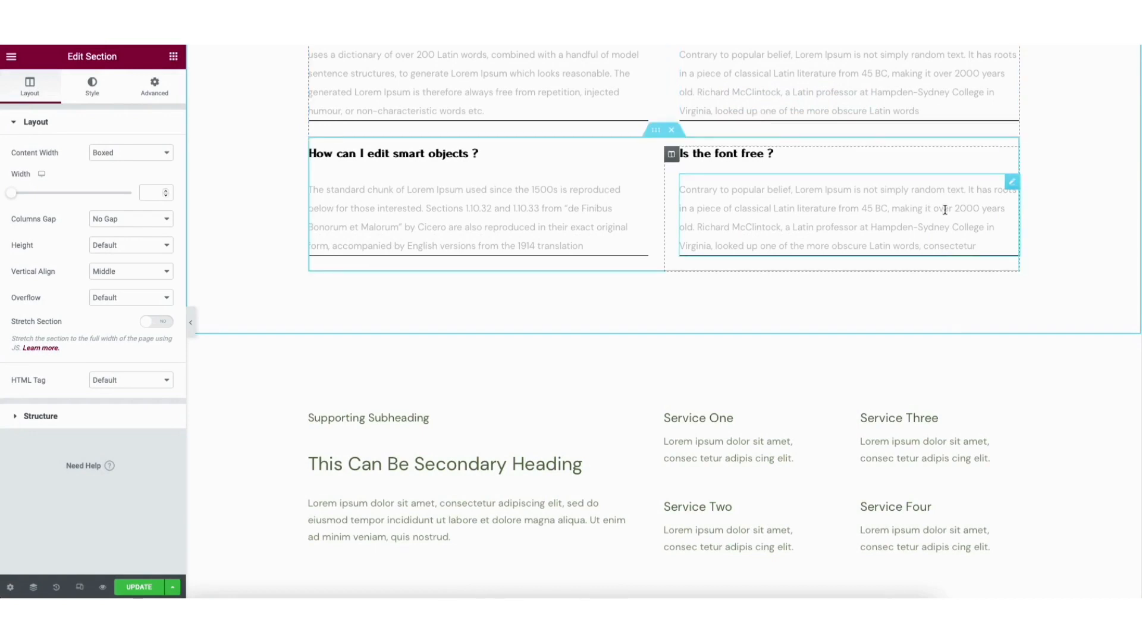
- Add a WPForms widget below the "This Can Be Secondary Heading" text and assign the Contact Form to it
{"action": "scroll", "coordinate": [664, 322], "scroll_direction": "down", "scroll_amount": 3}
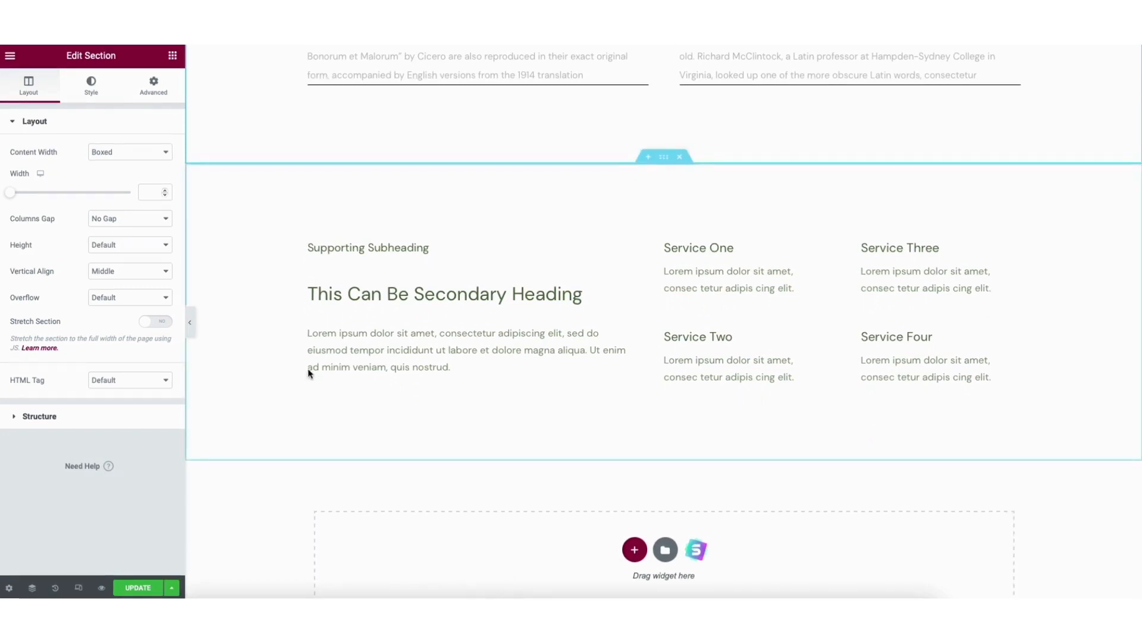
{"action": "left_click", "coordinate": [173, 55]}
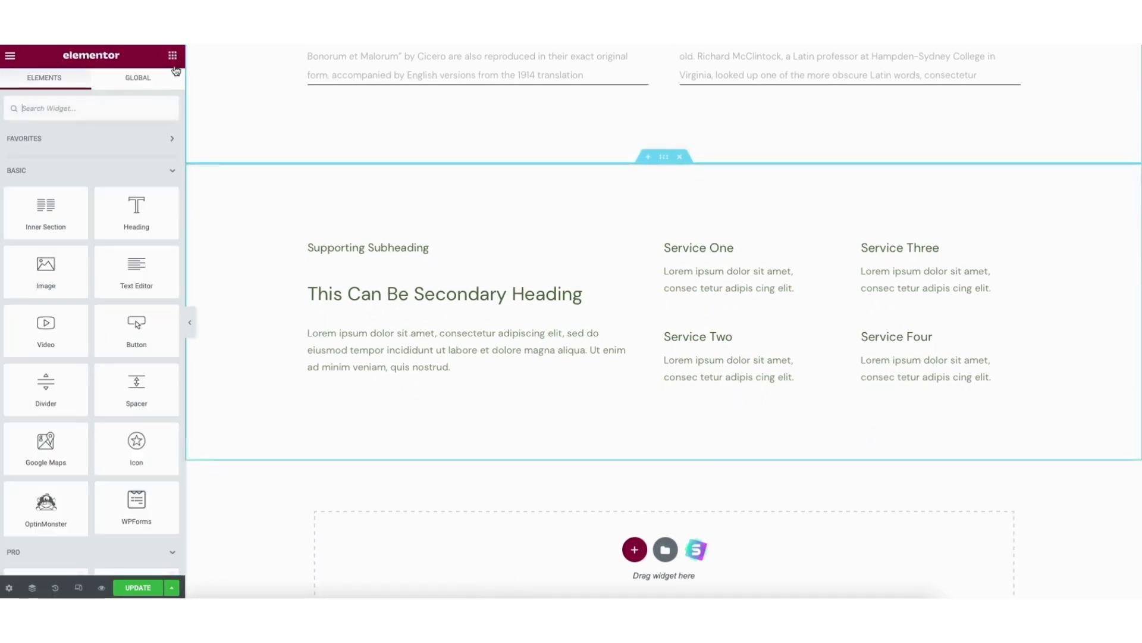
{"action": "left_click_drag", "start_coordinate": [130, 511], "coordinate": [401, 366]}
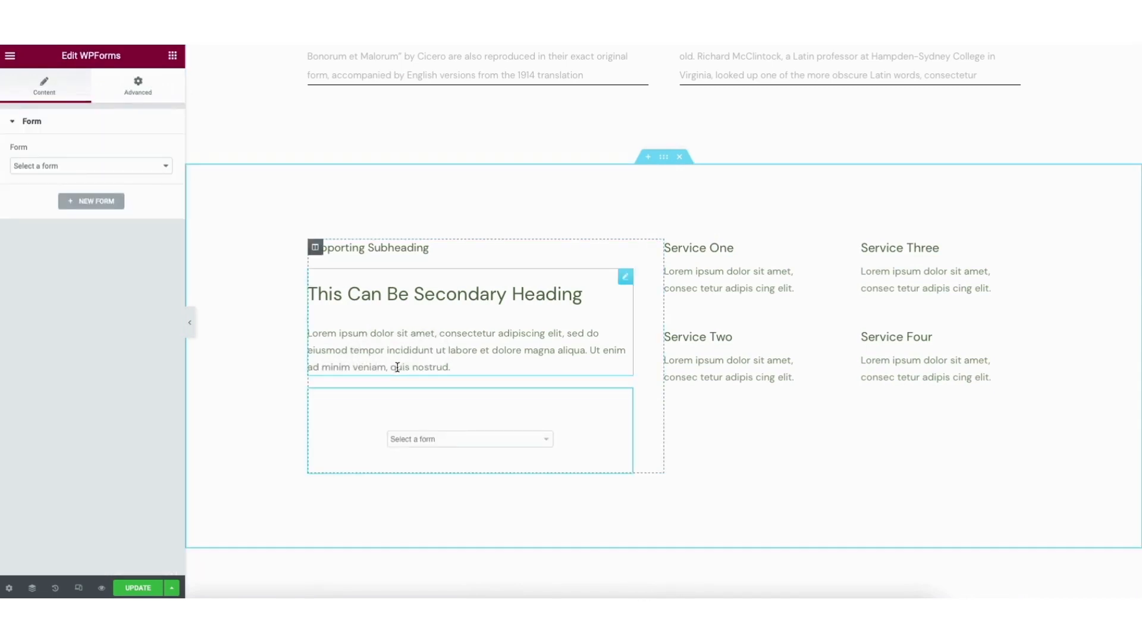
{"action": "left_click", "coordinate": [50, 165]}
{"action": "left_click", "coordinate": [50, 176]}
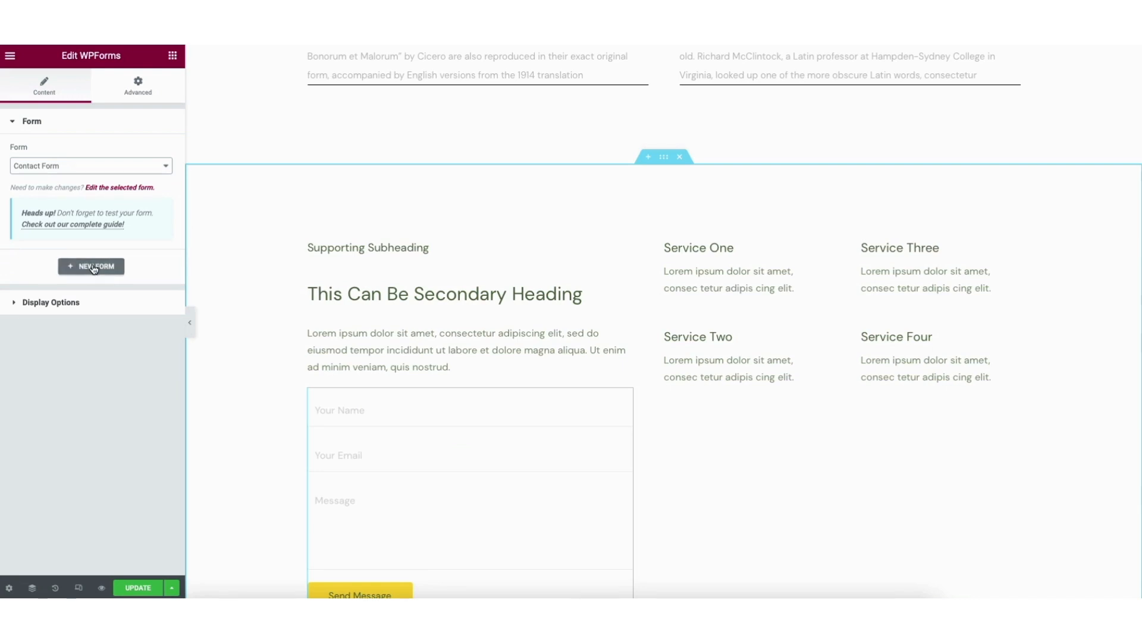
- Open the Contact Form for editing and insert an additional Email field directly below the Your Name field
{"action": "left_click", "coordinate": [114, 188]}
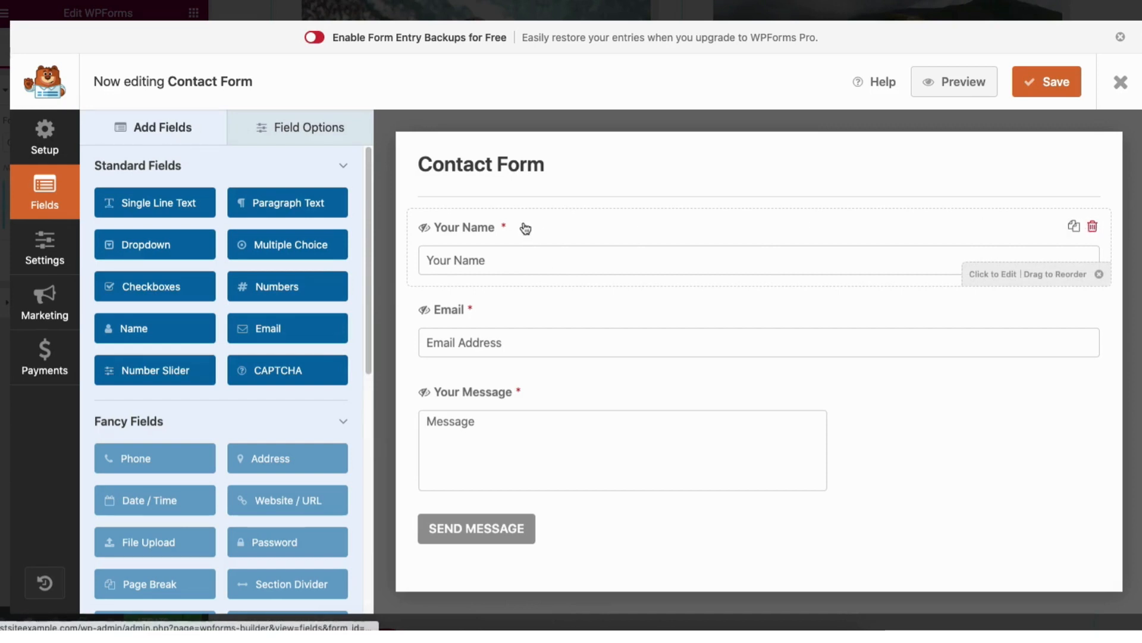
{"action": "left_click_drag", "start_coordinate": [529, 254], "coordinate": [508, 223]}
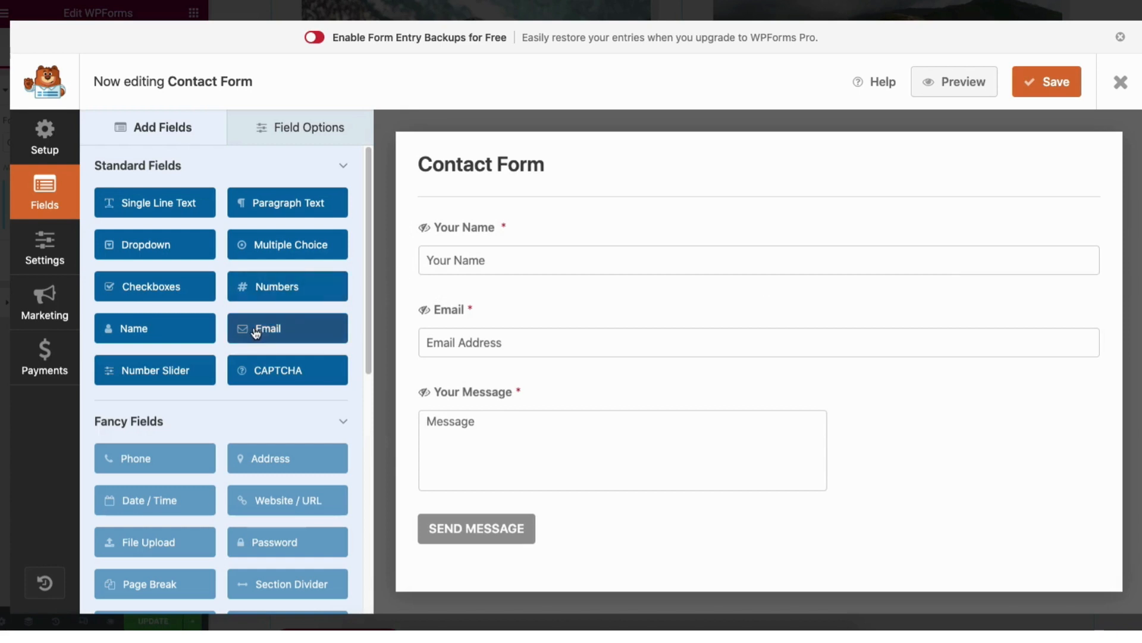
{"action": "left_click_drag", "start_coordinate": [269, 331], "coordinate": [451, 306]}
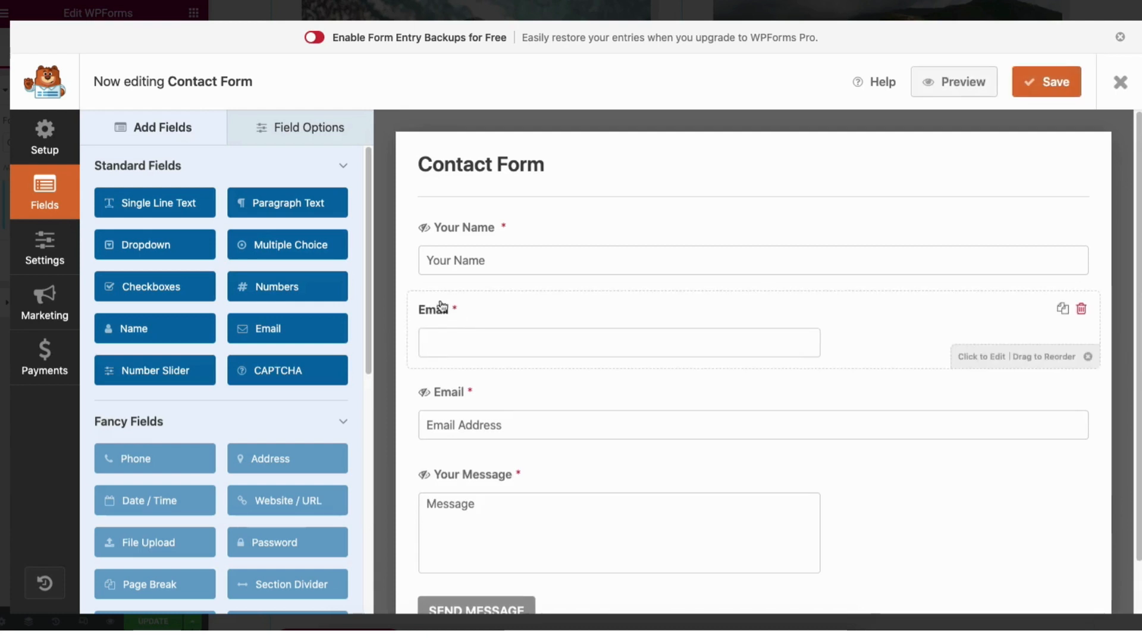
- Change the Your Name field's label to "Name" and keep the field required
{"action": "left_click", "coordinate": [299, 130]}
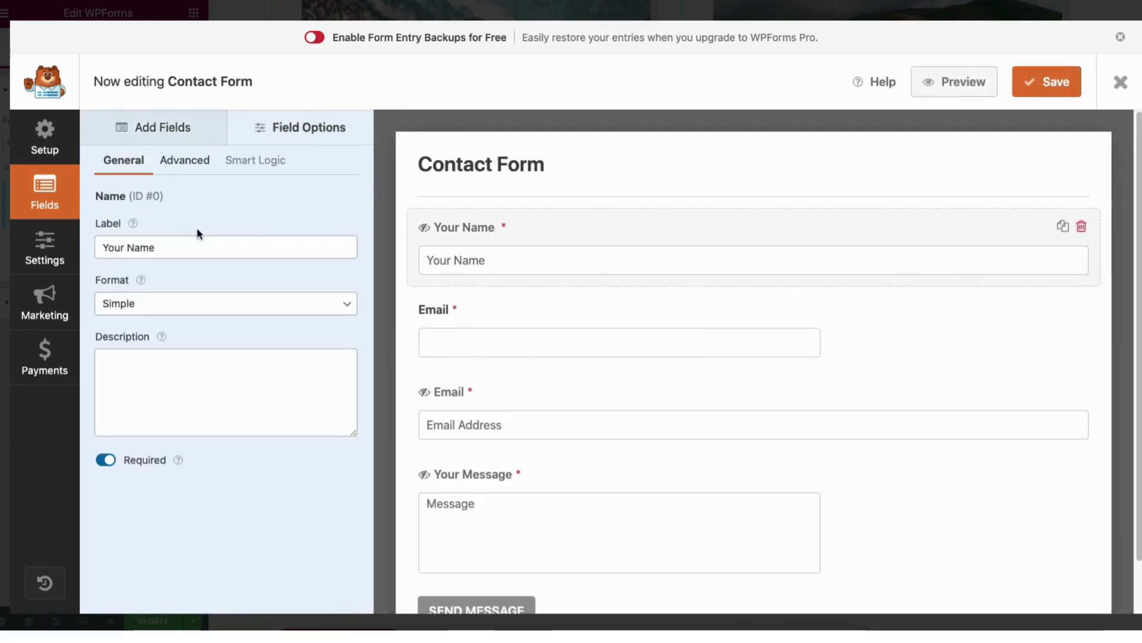
{"action": "left_click", "coordinate": [129, 246]}
{"action": "key", "text": "BackSpace"}
{"action": "key", "text": "BackSpace"}
{"action": "key", "text": "BackSpace"}
{"action": "key", "text": "BackSpace"}
{"action": "key", "text": "BackSpace"}
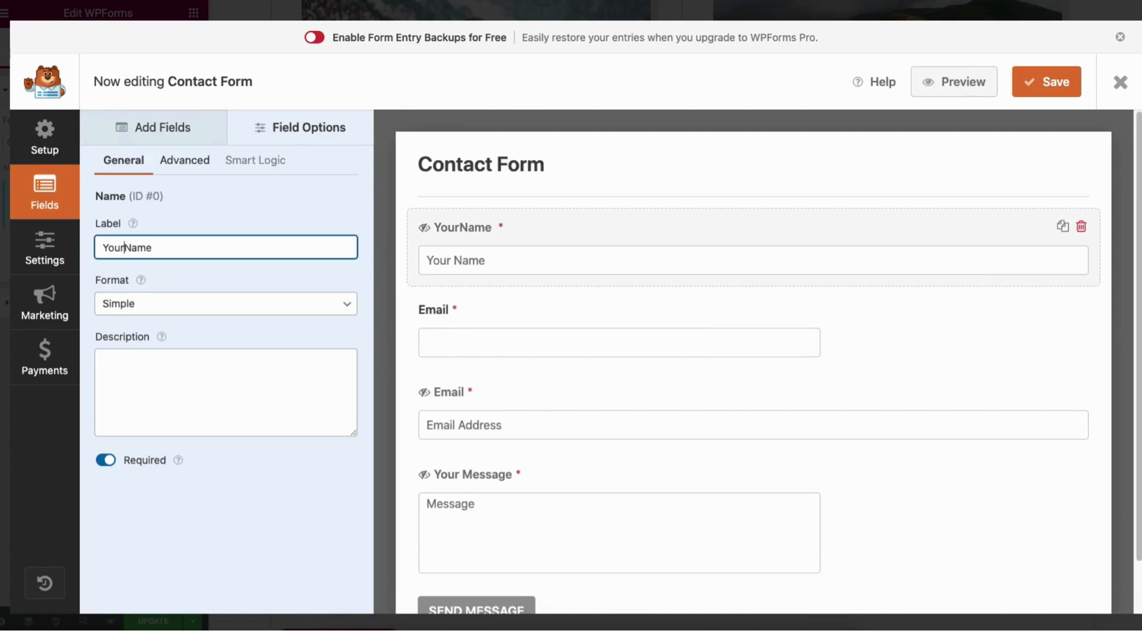
{"action": "left_click", "coordinate": [107, 462]}
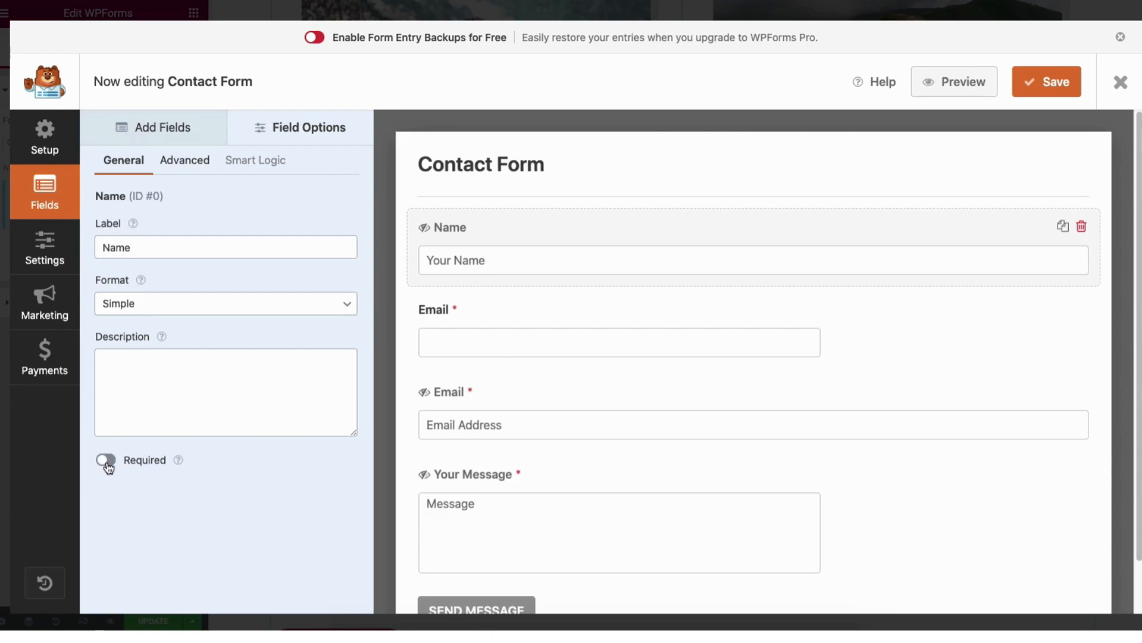
{"action": "left_click", "coordinate": [107, 468]}
- Set the Name field's size to Large in its advanced options and close the form editor
{"action": "left_click", "coordinate": [184, 167]}
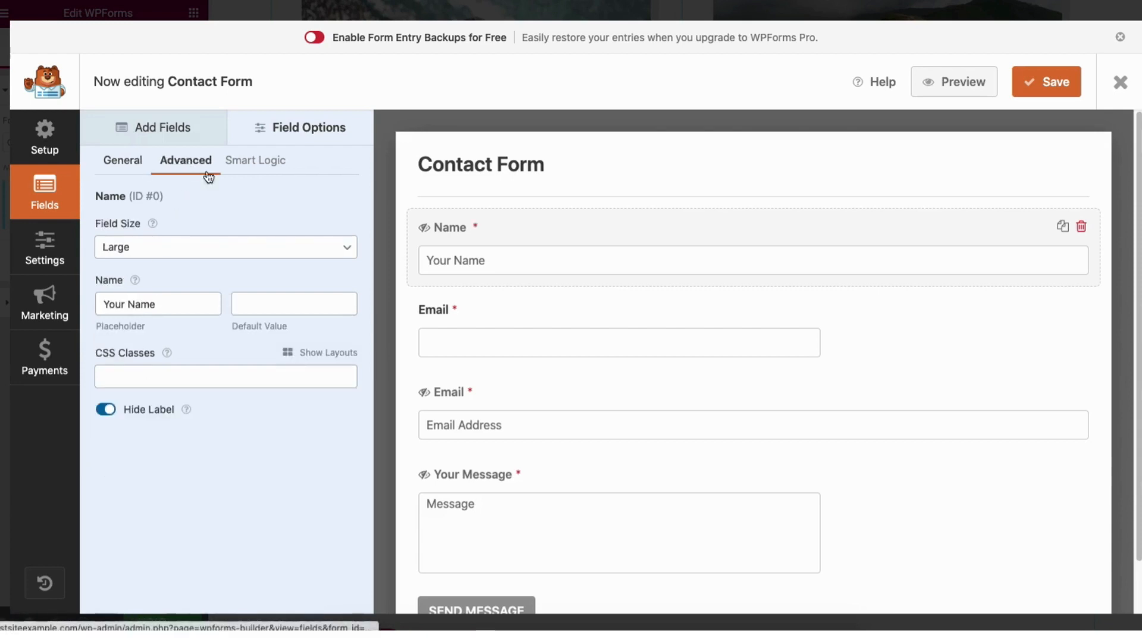
{"action": "left_click", "coordinate": [141, 247]}
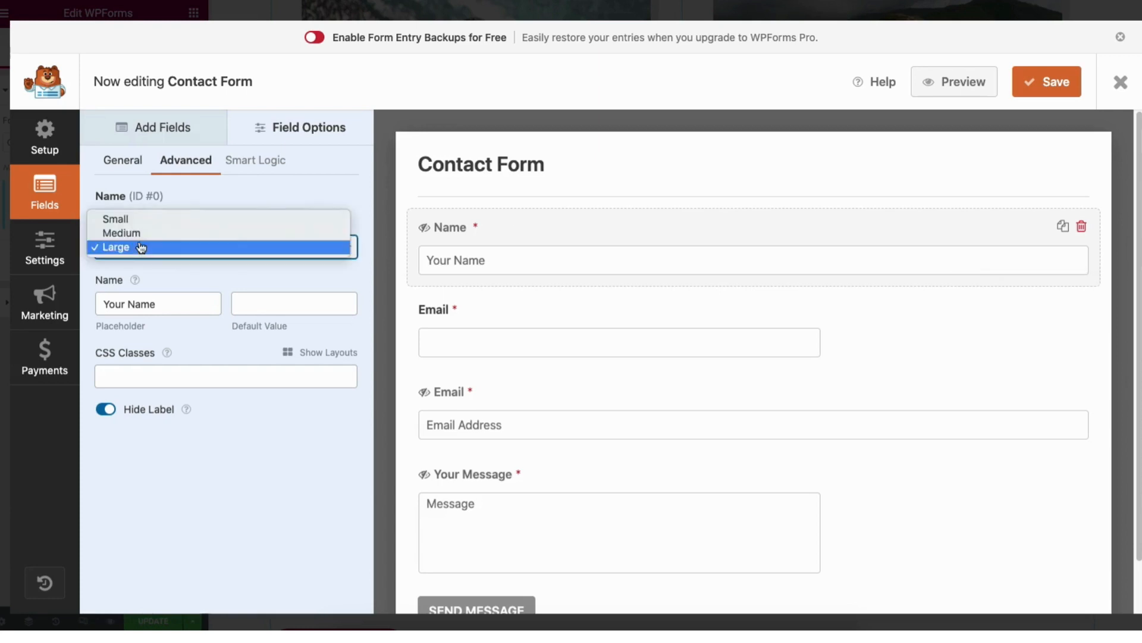
{"action": "left_click", "coordinate": [135, 233]}
{"action": "left_click", "coordinate": [138, 248]}
{"action": "left_click", "coordinate": [119, 233]}
{"action": "left_click", "coordinate": [133, 247]}
{"action": "left_click", "coordinate": [136, 276]}
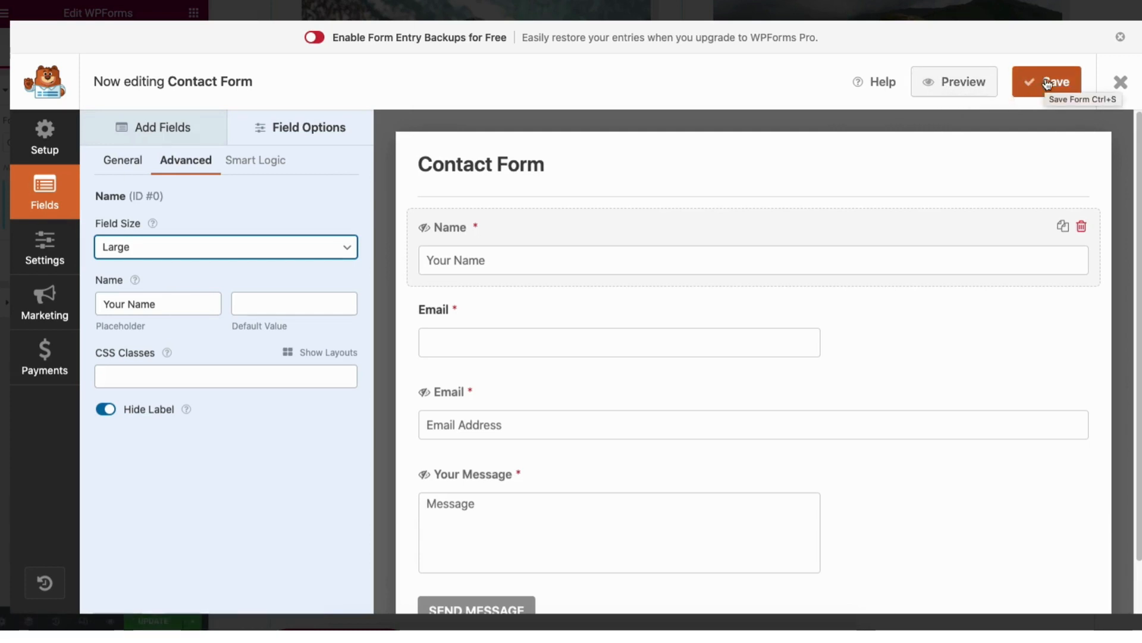
{"action": "left_click", "coordinate": [1133, 91]}
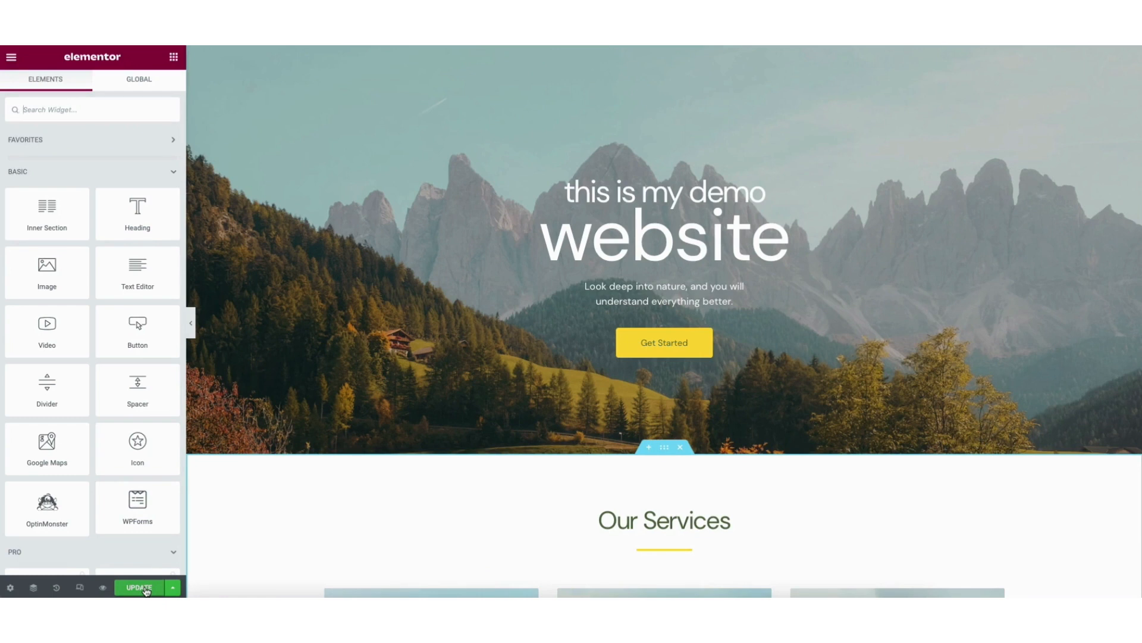
- Check the page's saving options and preview the page in the tablet and mobile responsive views
{"action": "left_click", "coordinate": [174, 589]}
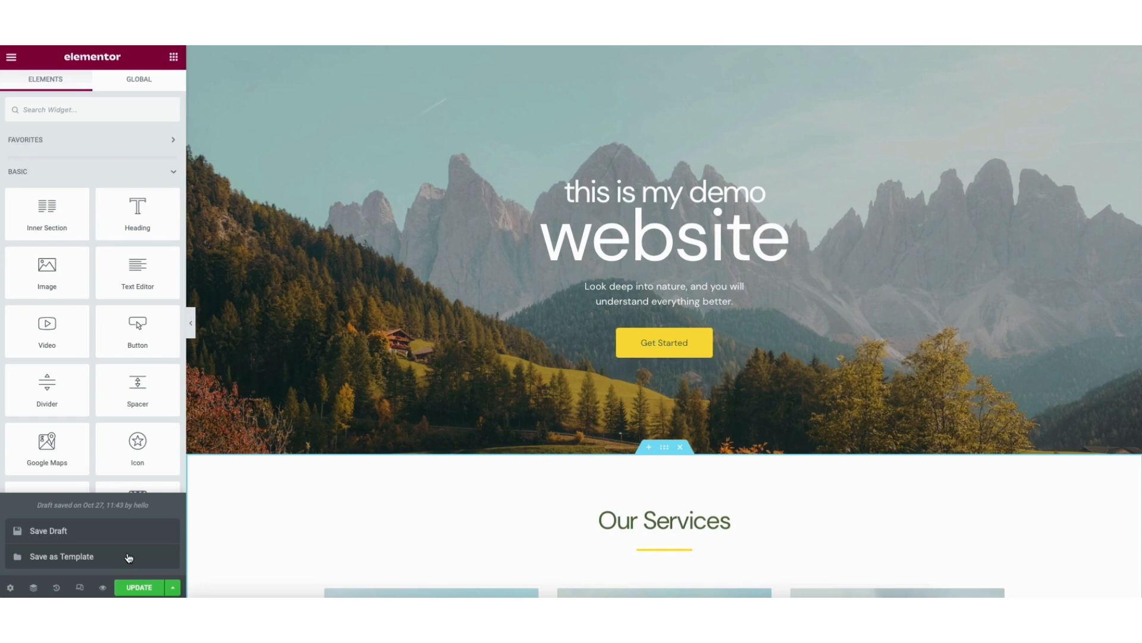
{"action": "left_click", "coordinate": [103, 588]}
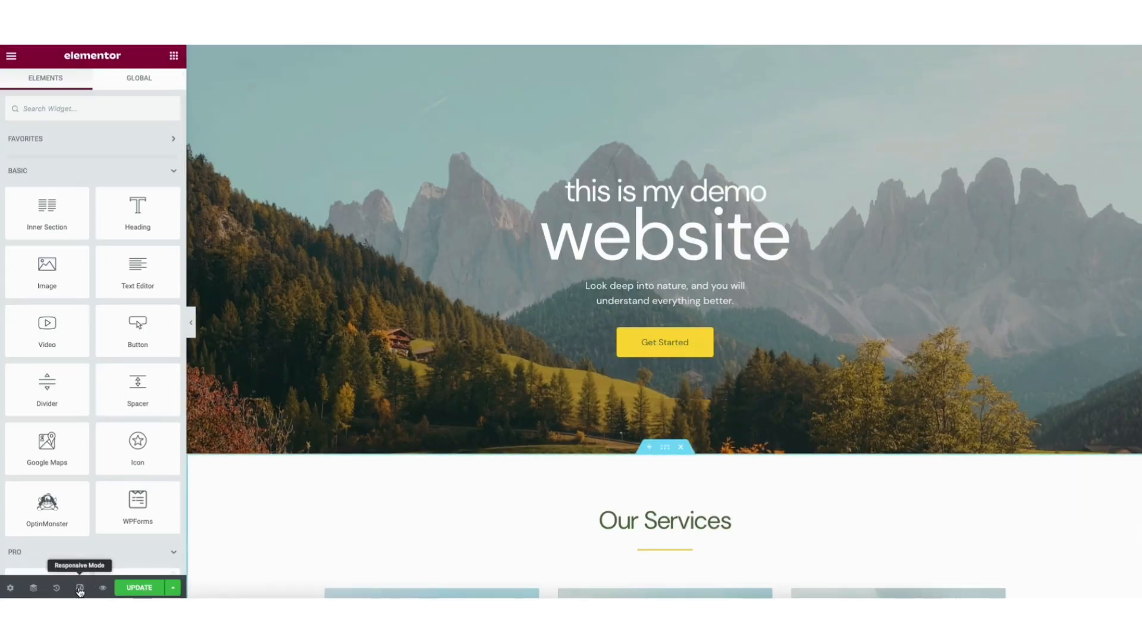
{"action": "left_click", "coordinate": [80, 588]}
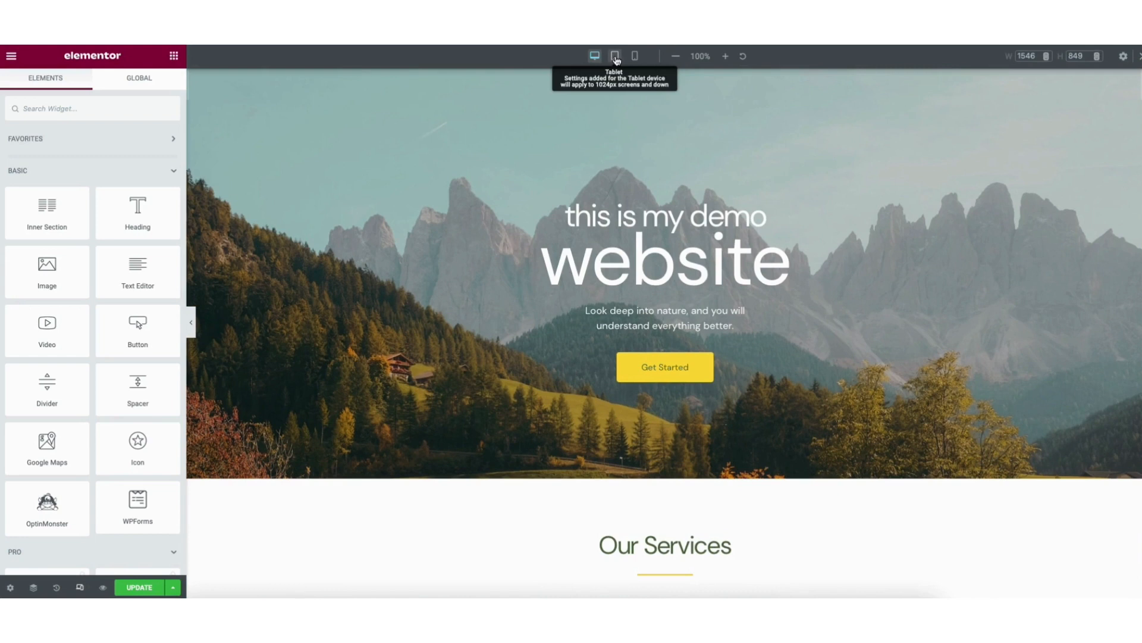
{"action": "left_click", "coordinate": [616, 56]}
{"action": "left_click", "coordinate": [637, 58]}
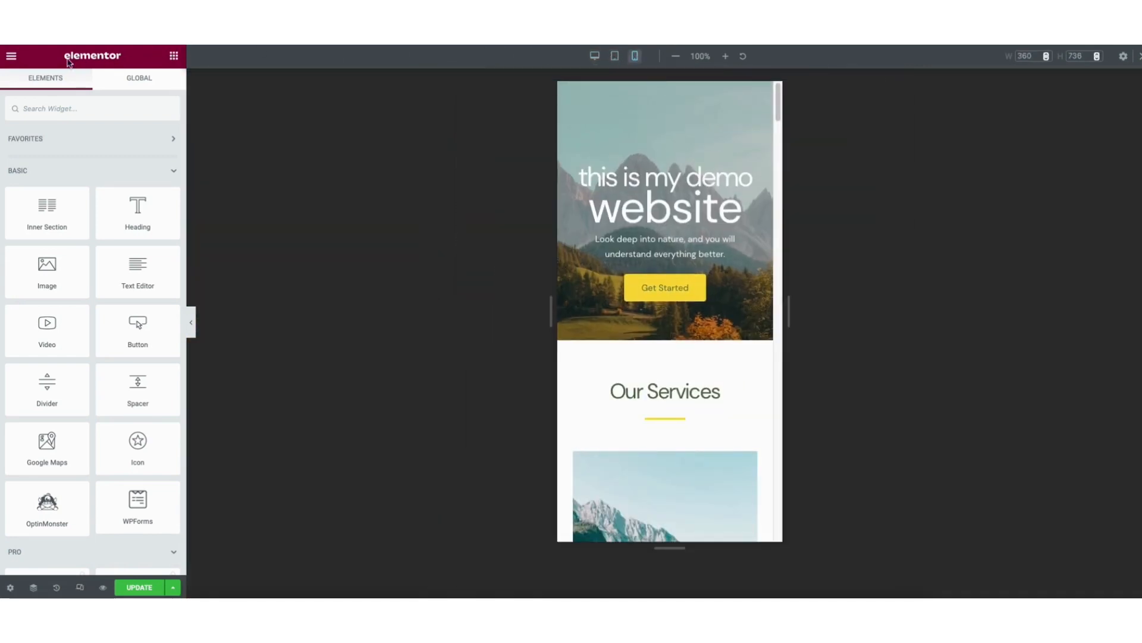
- Review the Site Settings categories and return to the widget list
{"action": "left_click", "coordinate": [11, 57]}
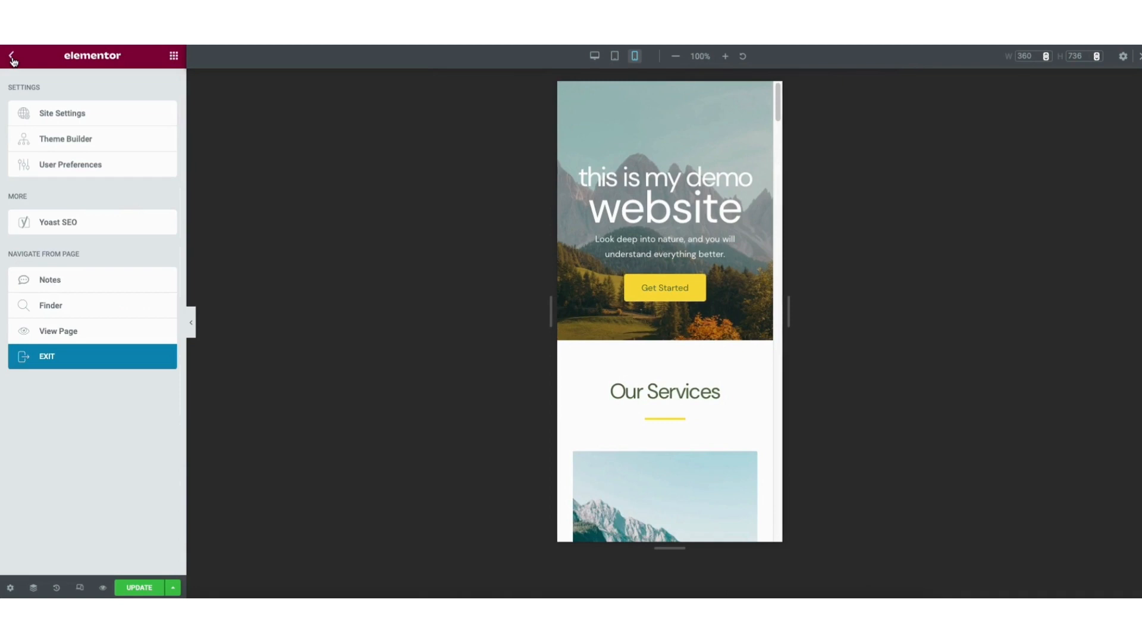
{"action": "left_click", "coordinate": [61, 116]}
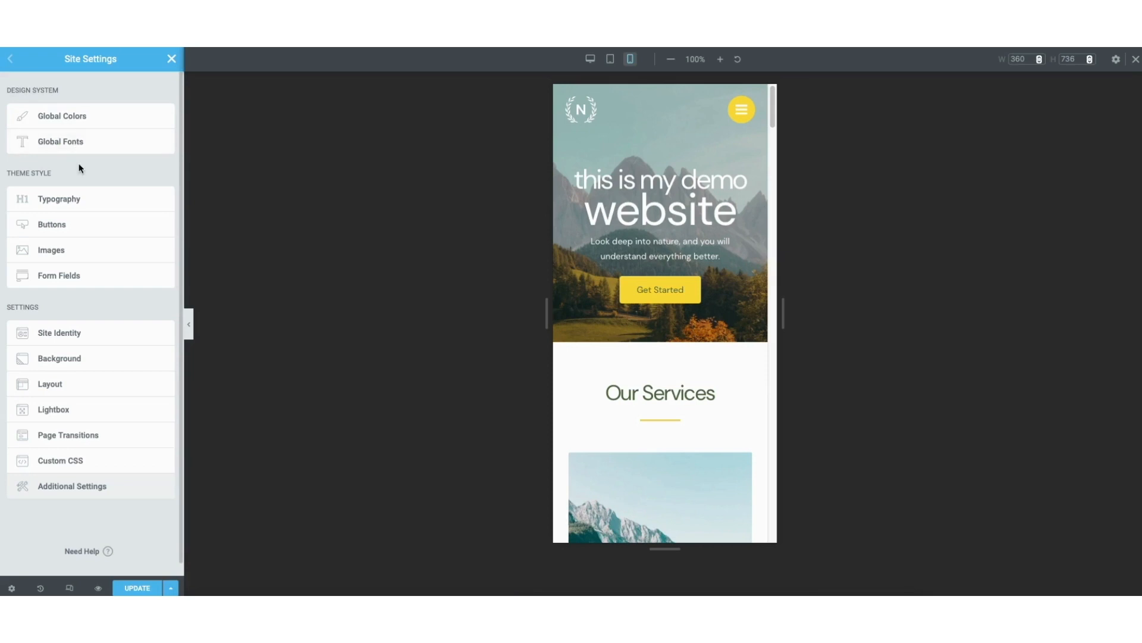
{"action": "left_click", "coordinate": [172, 60]}
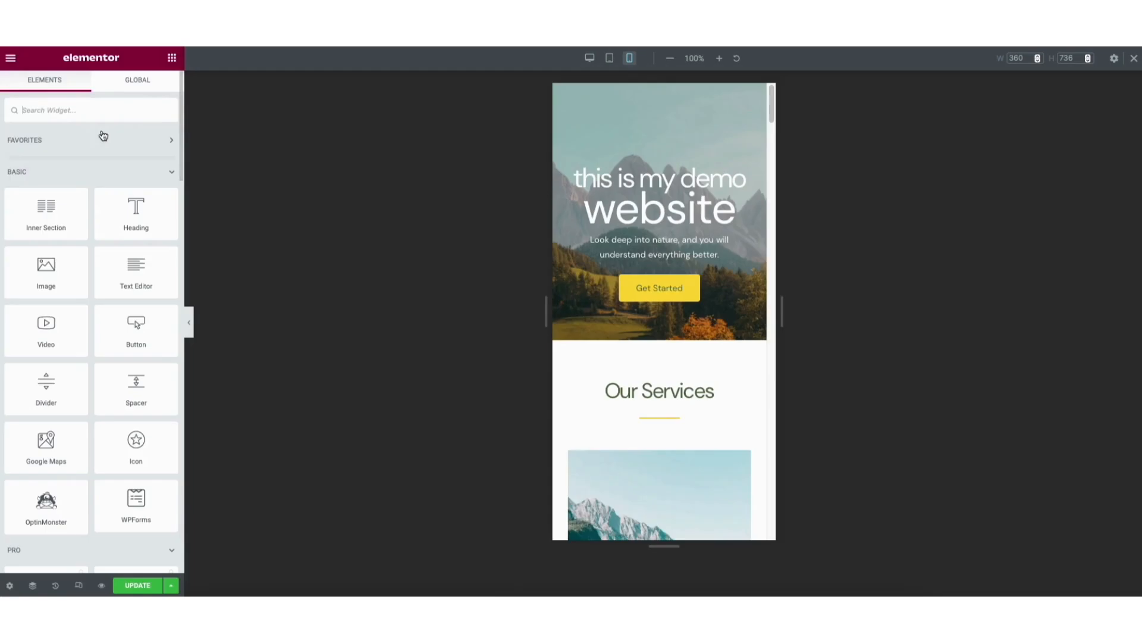
- View the finished page on the website and go from it to the WordPress dashboard
{"action": "left_click", "coordinate": [11, 59]}
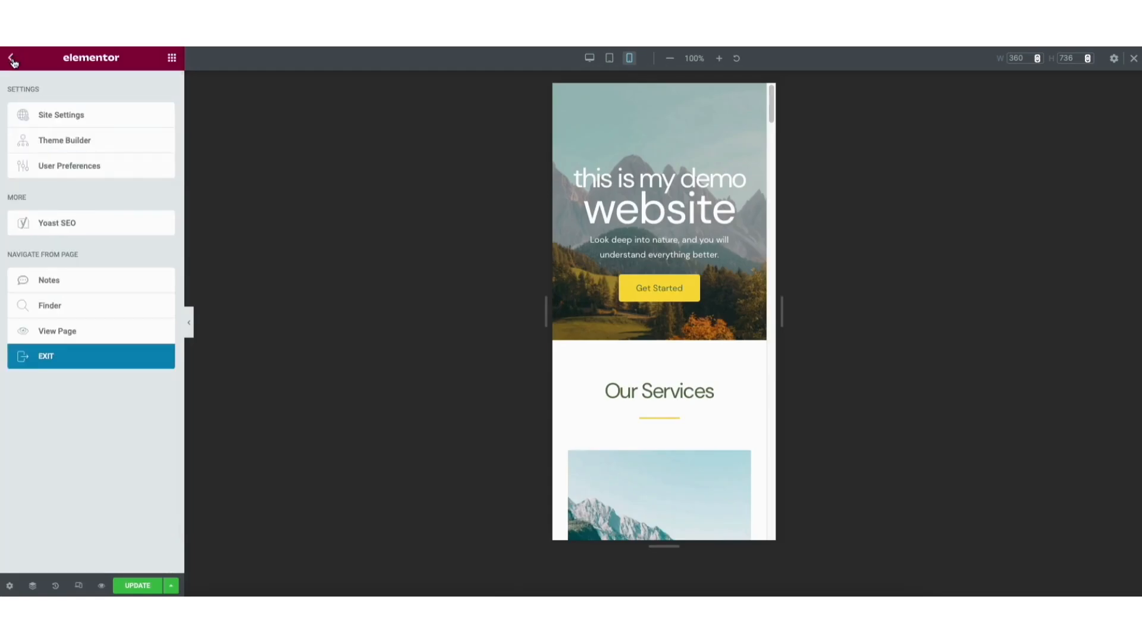
{"action": "left_click", "coordinate": [60, 337]}
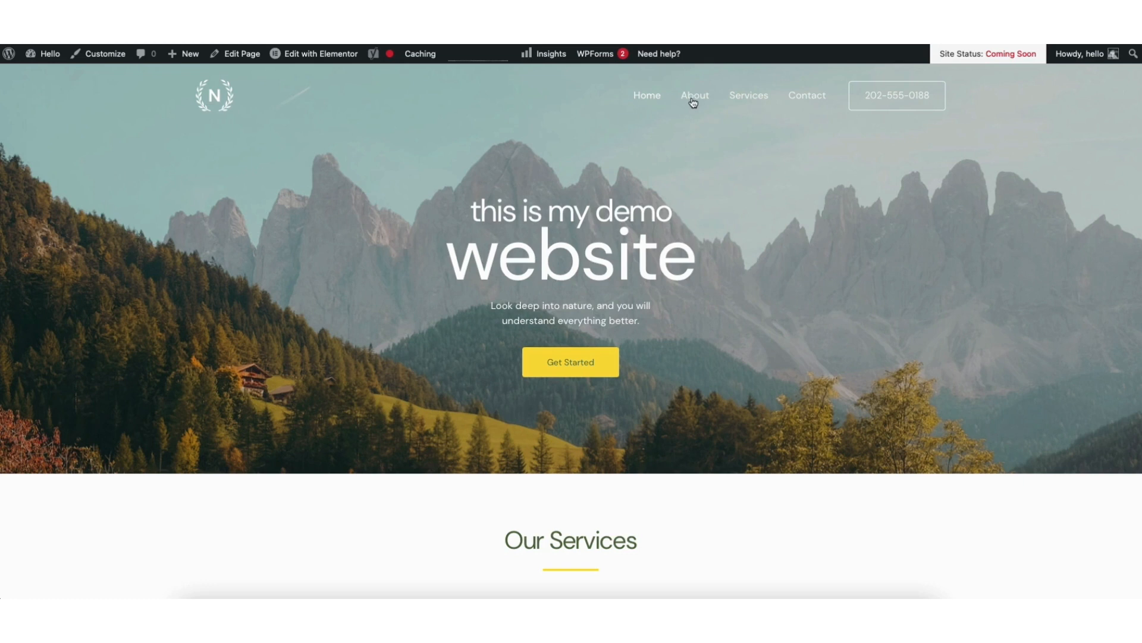
{"action": "mouse_move", "coordinate": [309, 56]}
{"action": "mouse_move", "coordinate": [49, 62]}
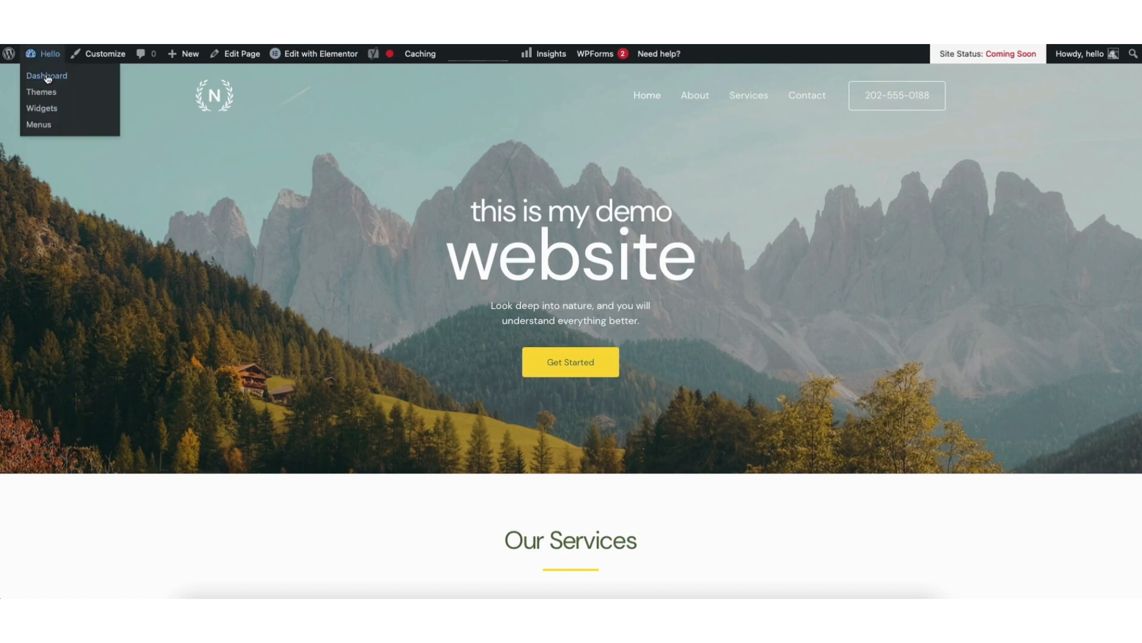
{"action": "left_click", "coordinate": [47, 76]}
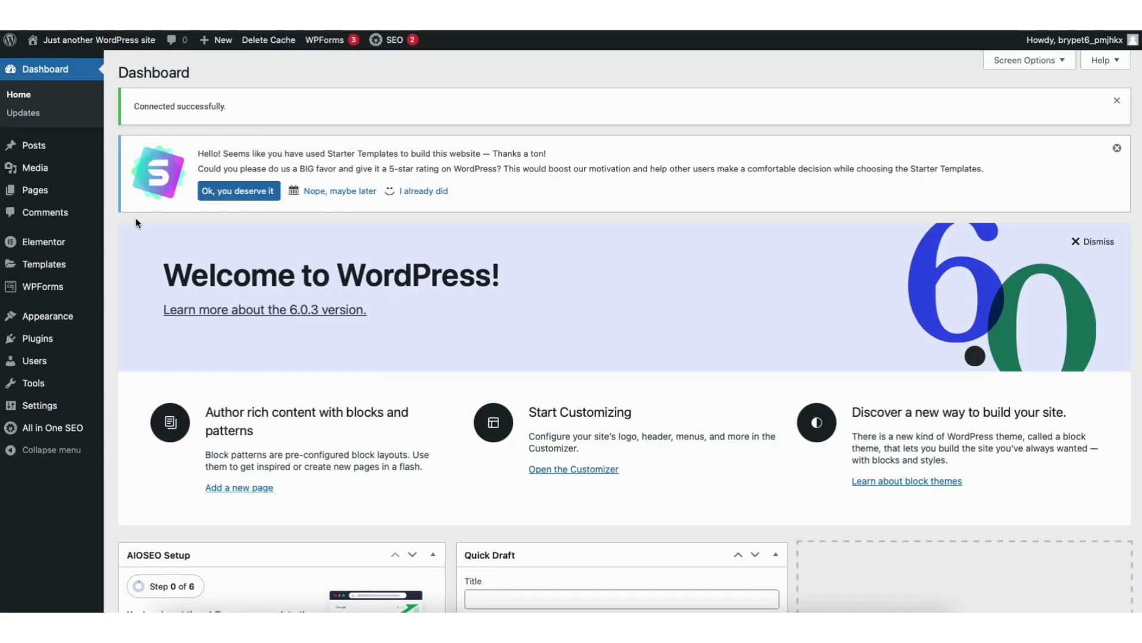
- Open the list of all pages and look at the Media options
{"action": "mouse_move", "coordinate": [41, 195]}
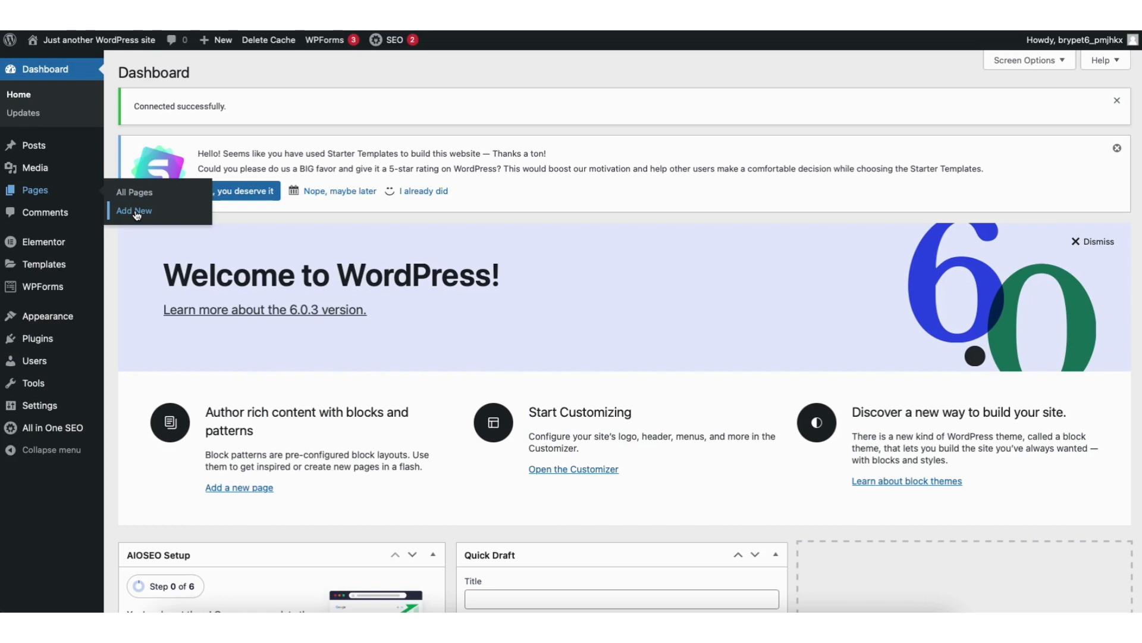
{"action": "left_click", "coordinate": [138, 193]}
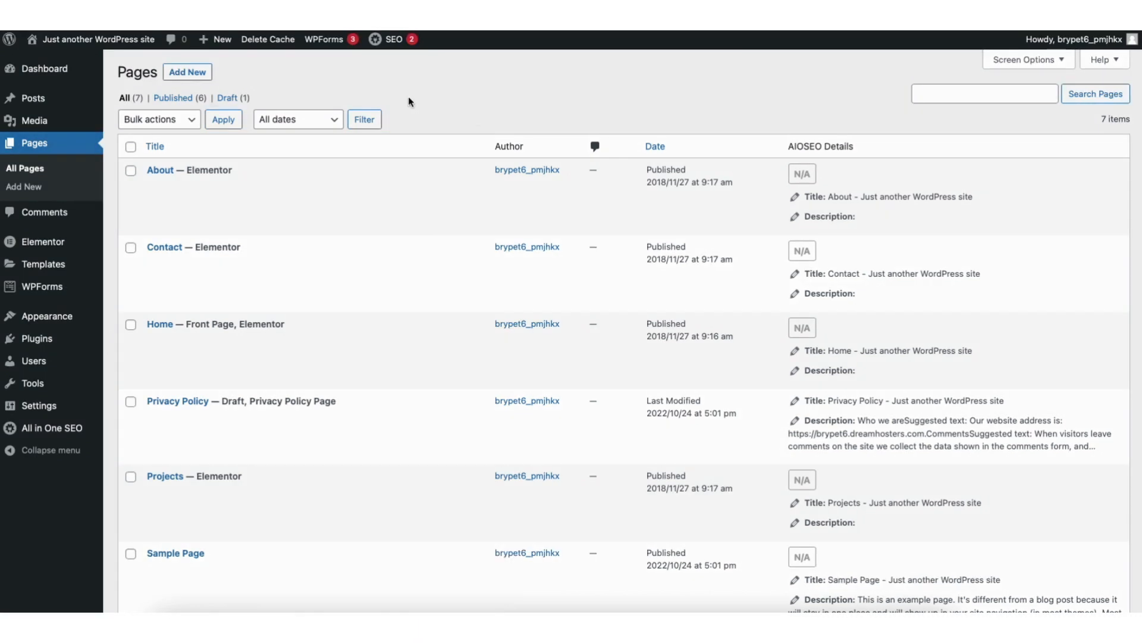
{"action": "mouse_move", "coordinate": [38, 123]}
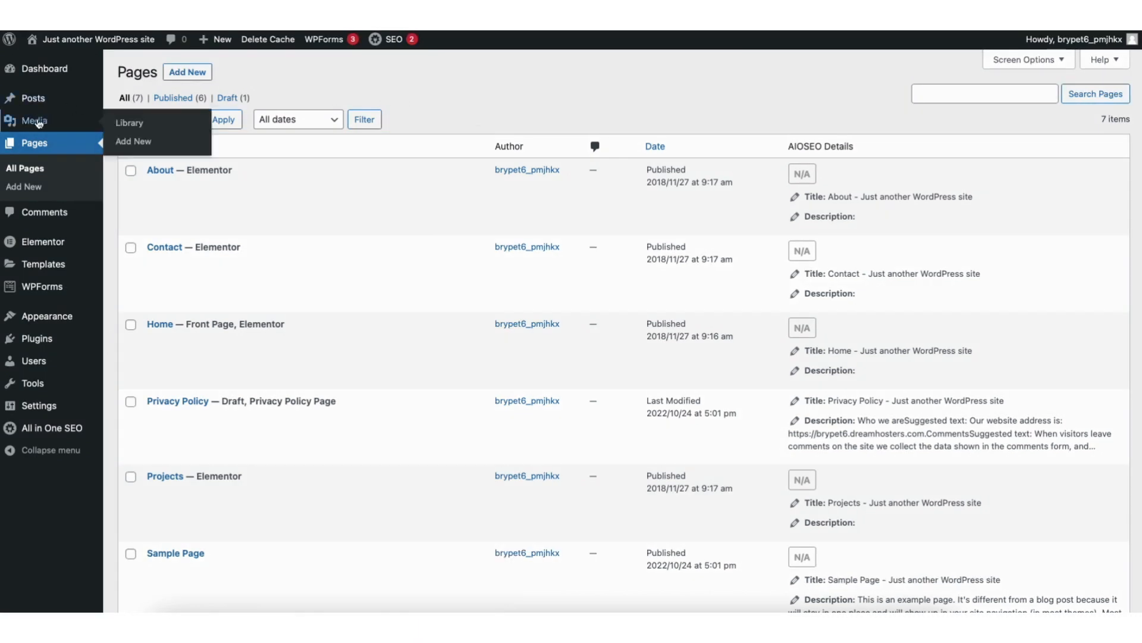
- Open the media library and display its upload area for new files
{"action": "left_click", "coordinate": [130, 124]}
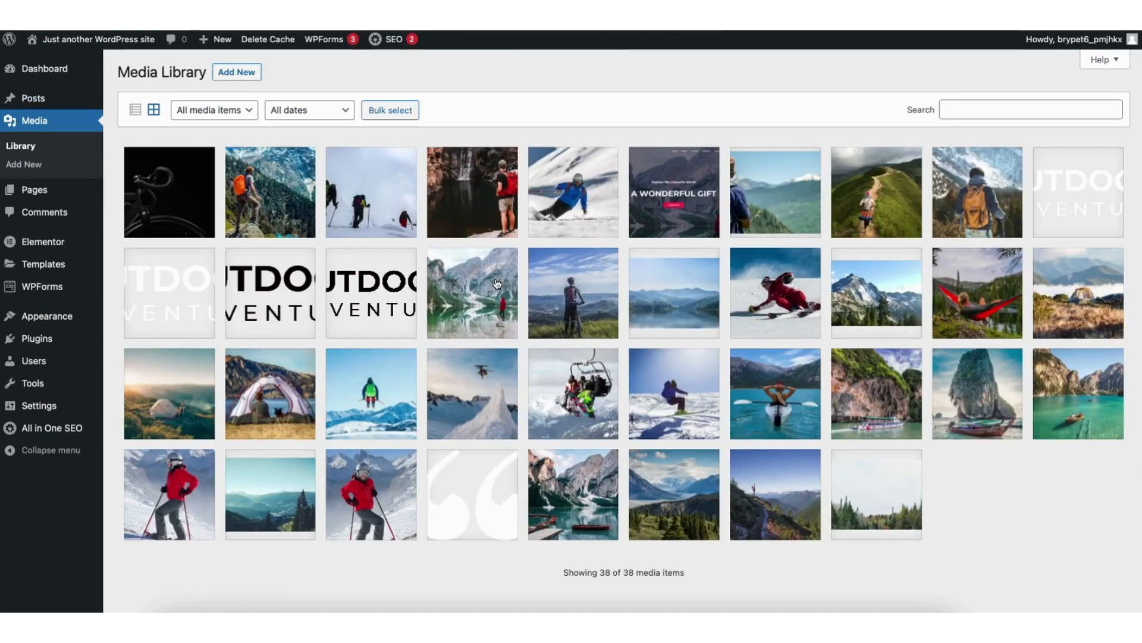
{"action": "left_click", "coordinate": [248, 72]}
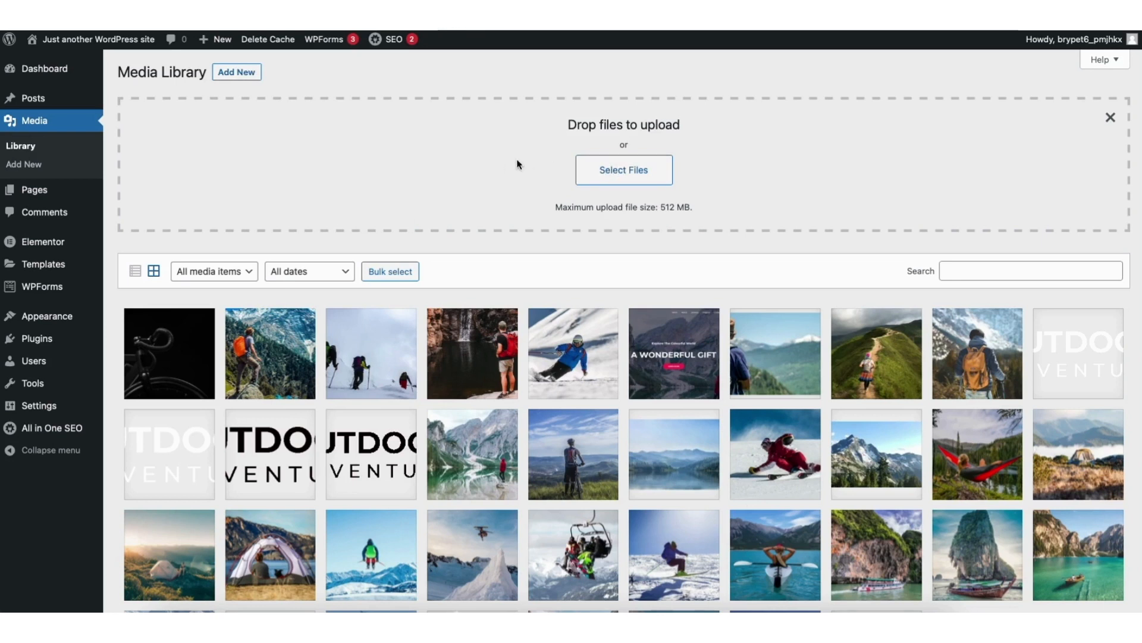
- View the list of all posts, then the comments list with the moderation options of its comment
{"action": "mouse_move", "coordinate": [34, 99]}
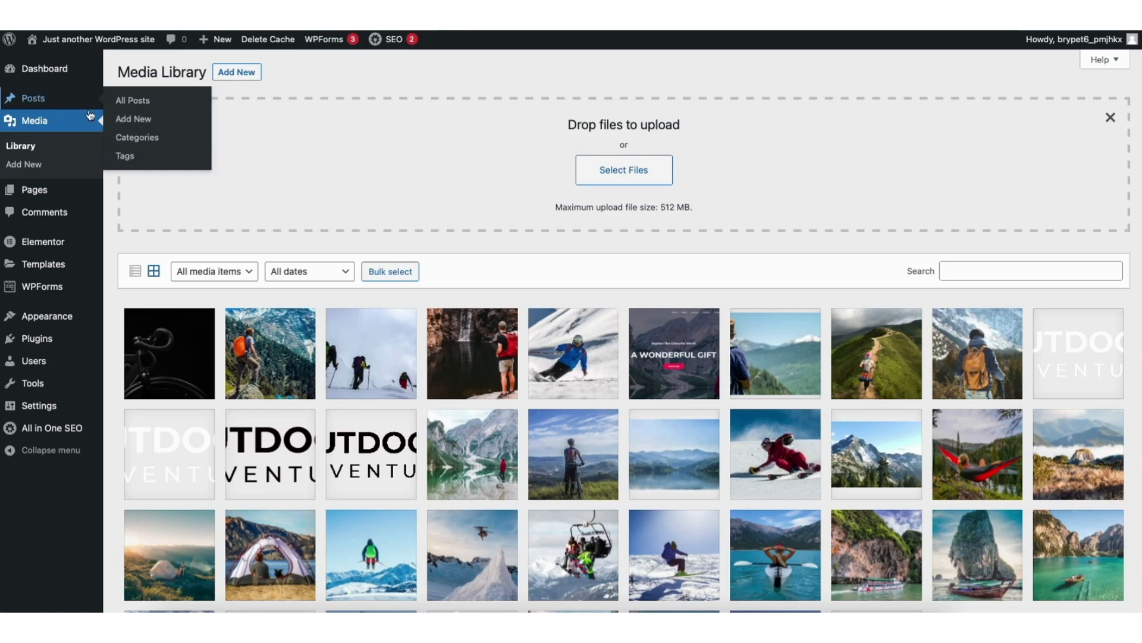
{"action": "left_click", "coordinate": [137, 104]}
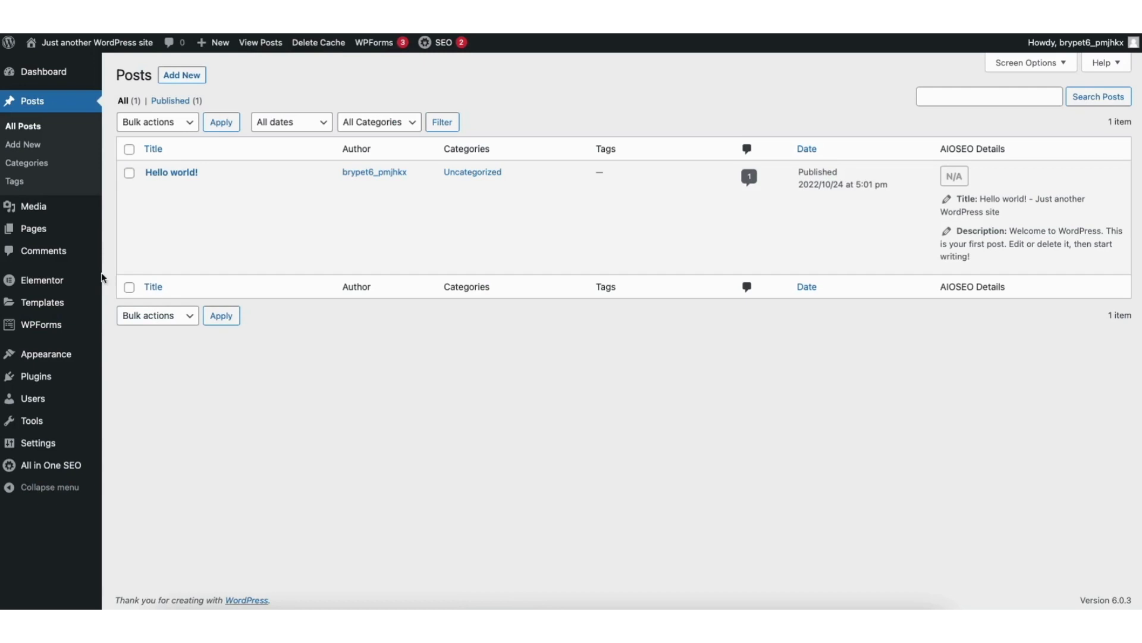
{"action": "left_click", "coordinate": [44, 252]}
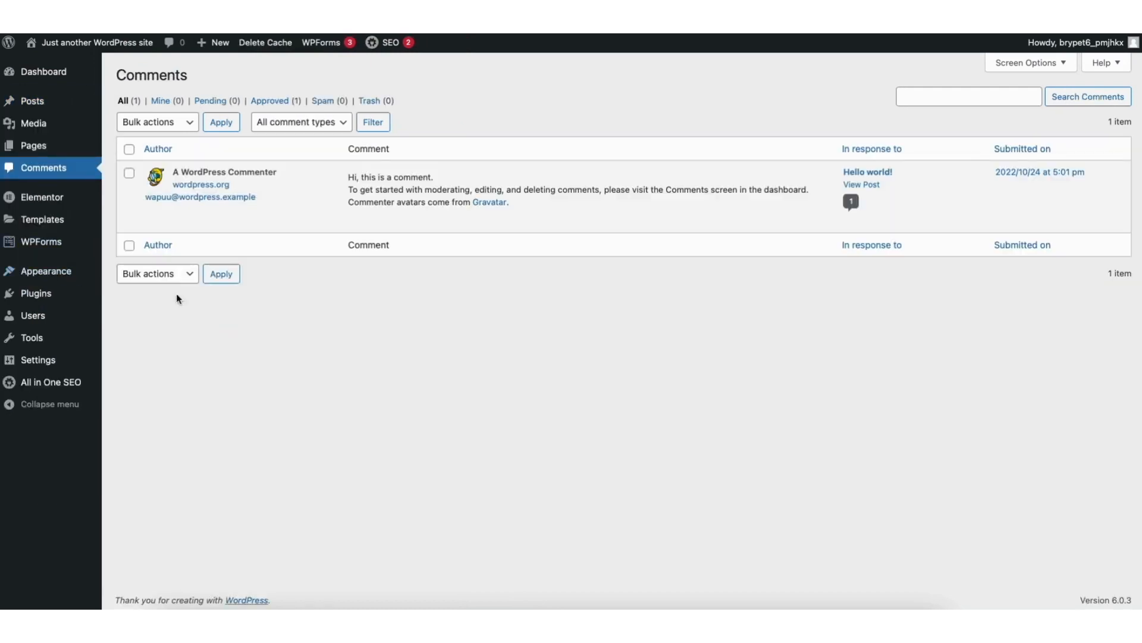
{"action": "mouse_move", "coordinate": [410, 227]}
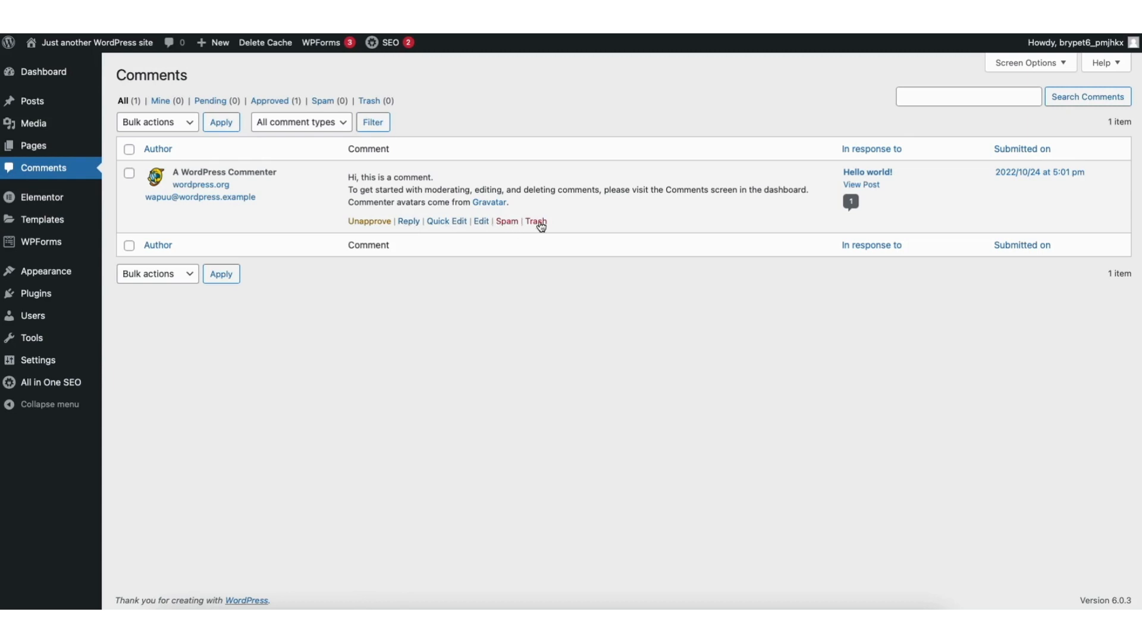
- Open the page for adding new plugins to the site
{"action": "mouse_move", "coordinate": [37, 295]}
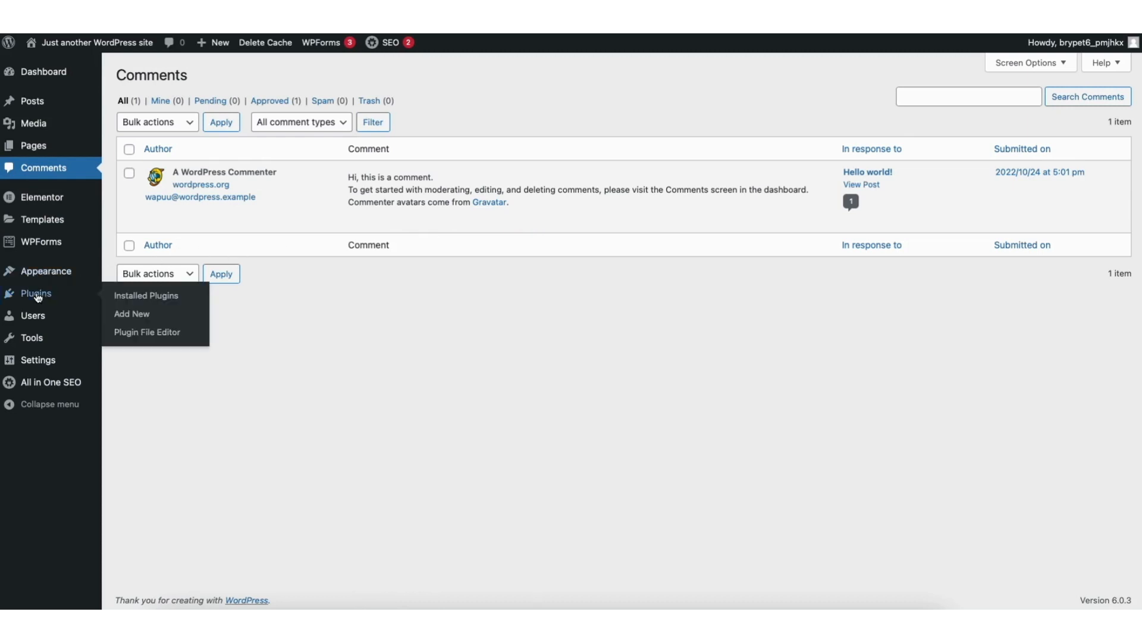
{"action": "left_click", "coordinate": [139, 315]}
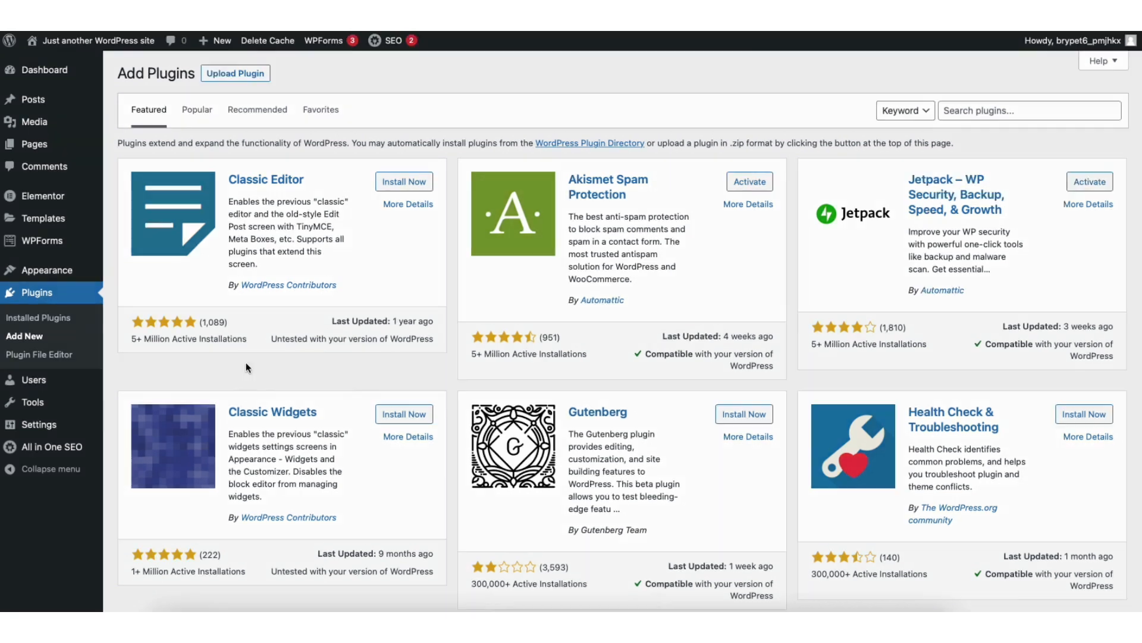
- Open the site's menu editor and inspect the settings of the Home menu item
{"action": "mouse_move", "coordinate": [49, 270]}
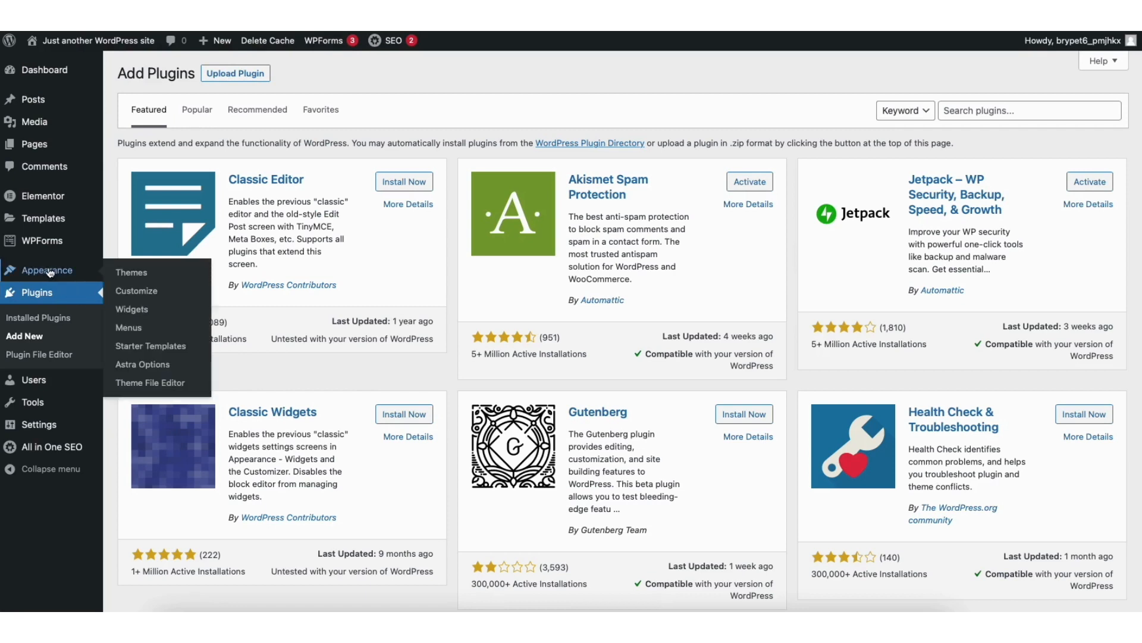
{"action": "left_click", "coordinate": [129, 327]}
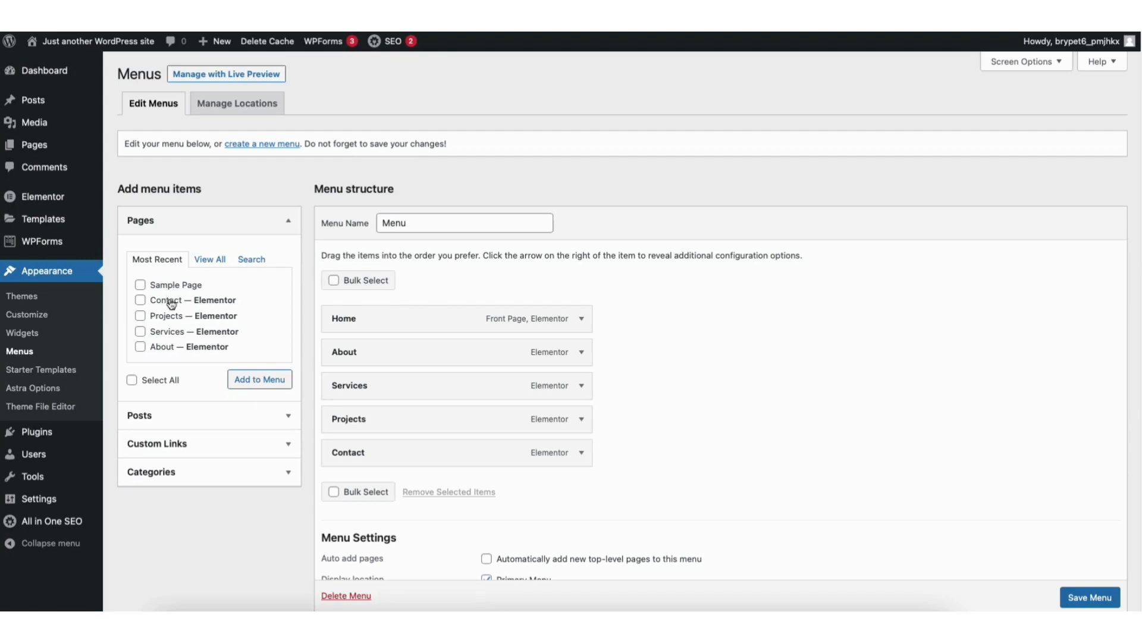
{"action": "mouse_move", "coordinate": [340, 328]}
{"action": "left_mouse_down"}
{"action": "mouse_move", "coordinate": [353, 322]}
{"action": "mouse_move", "coordinate": [352, 355]}
{"action": "mouse_move", "coordinate": [345, 316]}
{"action": "left_mouse_up"}
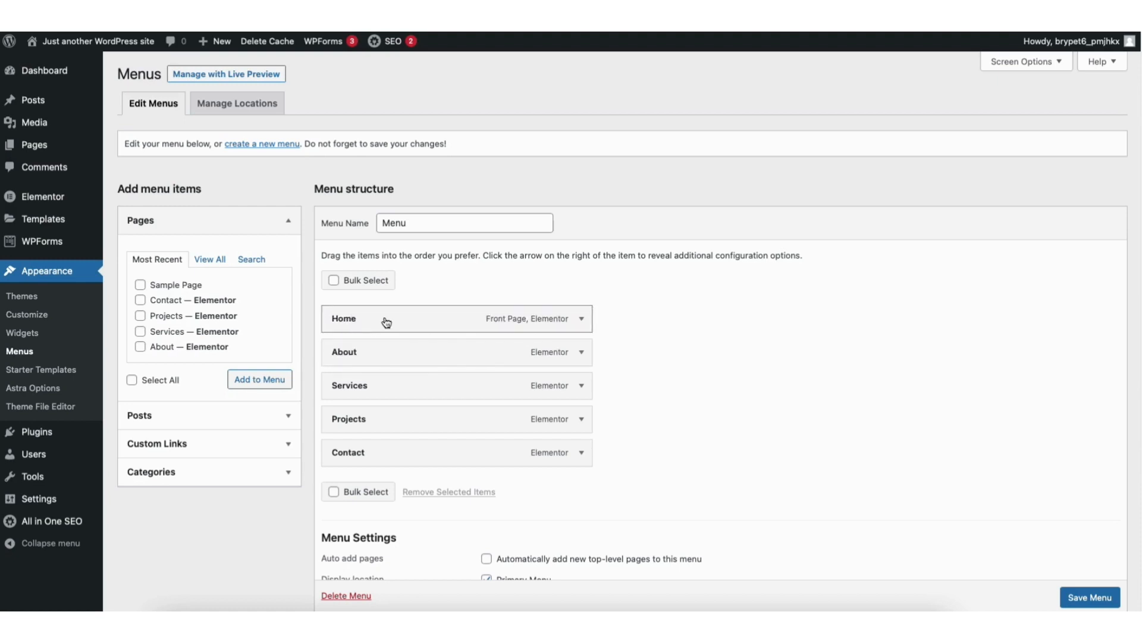
{"action": "left_click", "coordinate": [590, 318]}
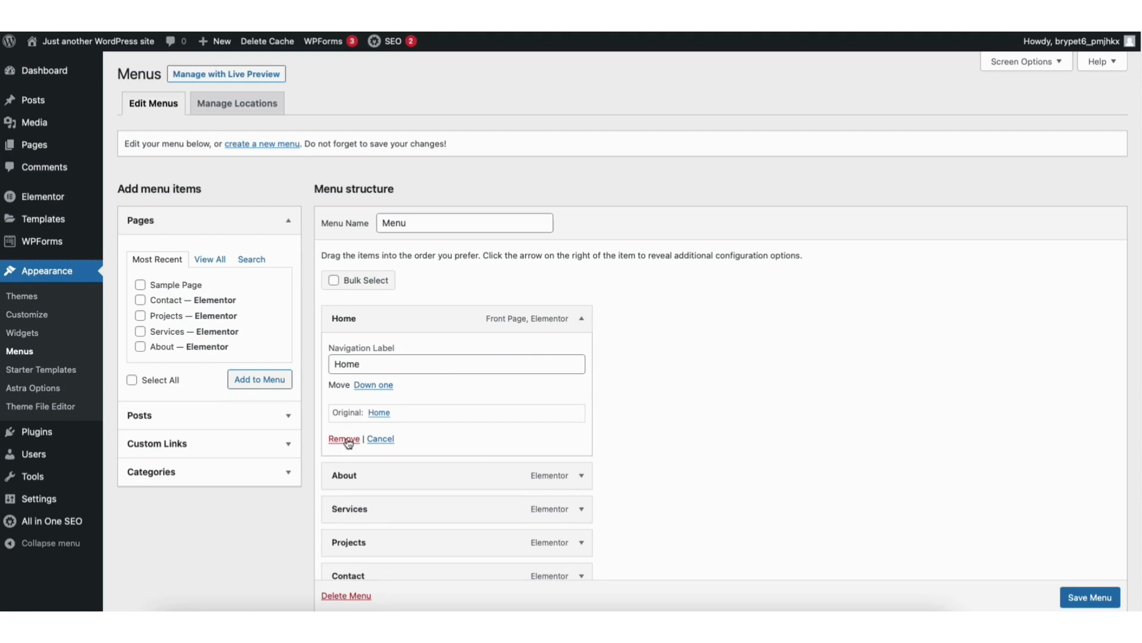
{"action": "left_click", "coordinate": [582, 320]}
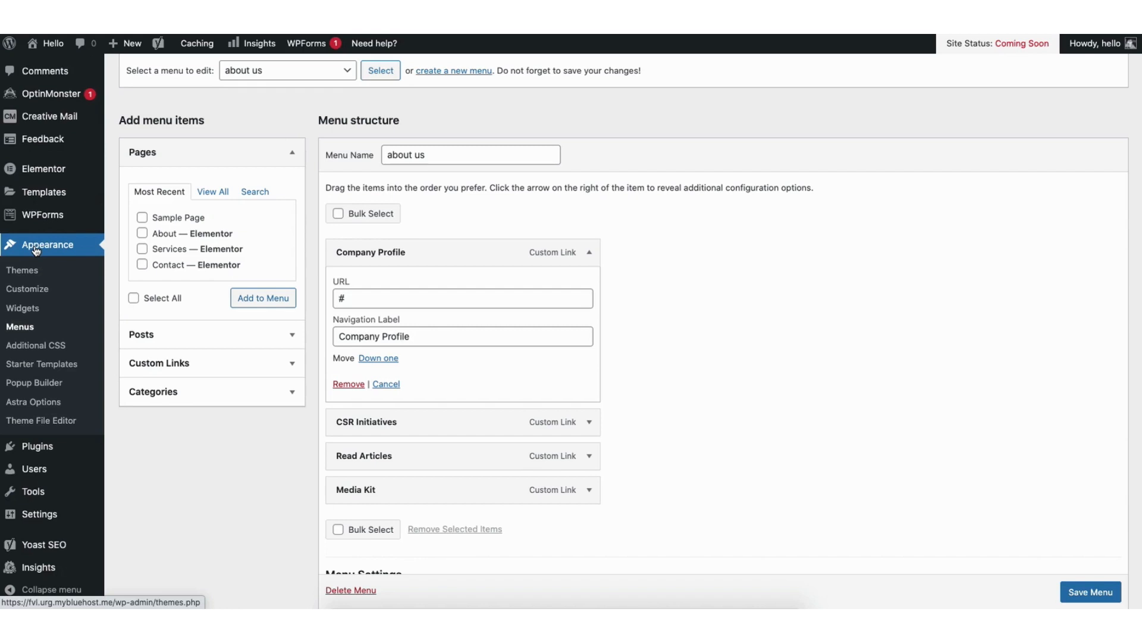
- Open the Footer Builder in the theme customizer and view the Copyright element's text settings
{"action": "left_click", "coordinate": [25, 293]}
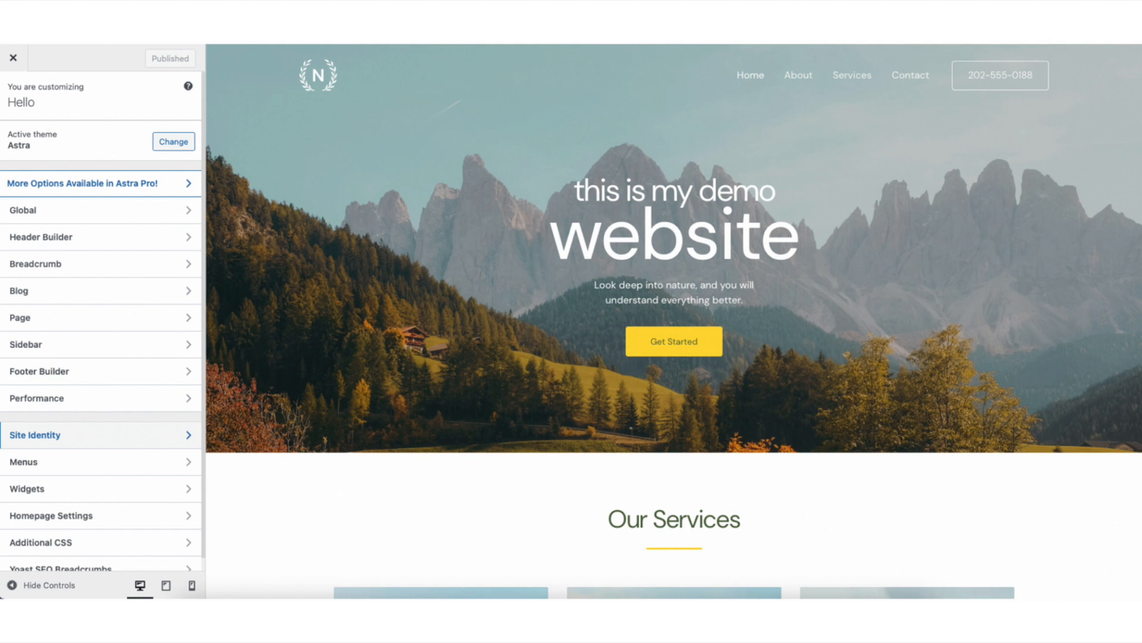
{"action": "left_click", "coordinate": [103, 373]}
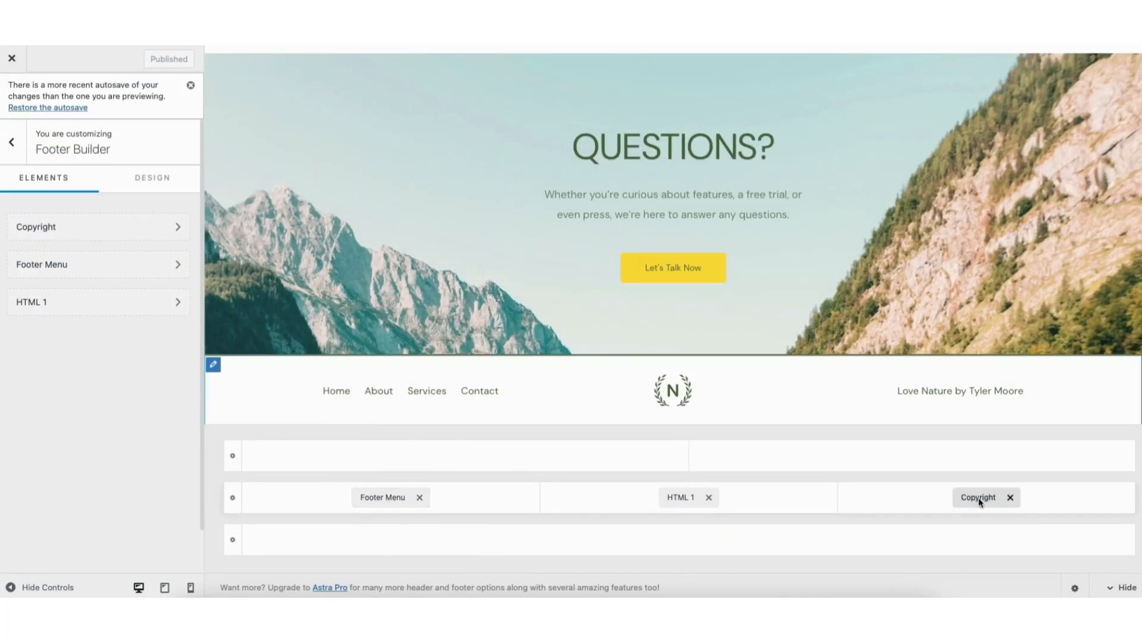
{"action": "left_click", "coordinate": [979, 497]}
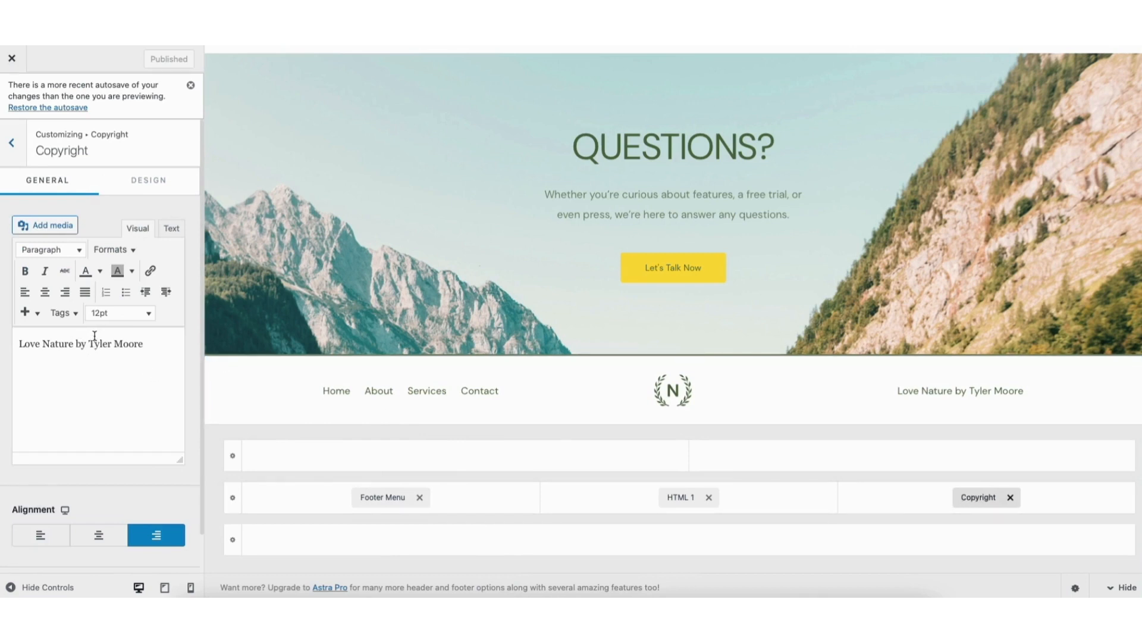
{"action": "left_click", "coordinate": [13, 143]}
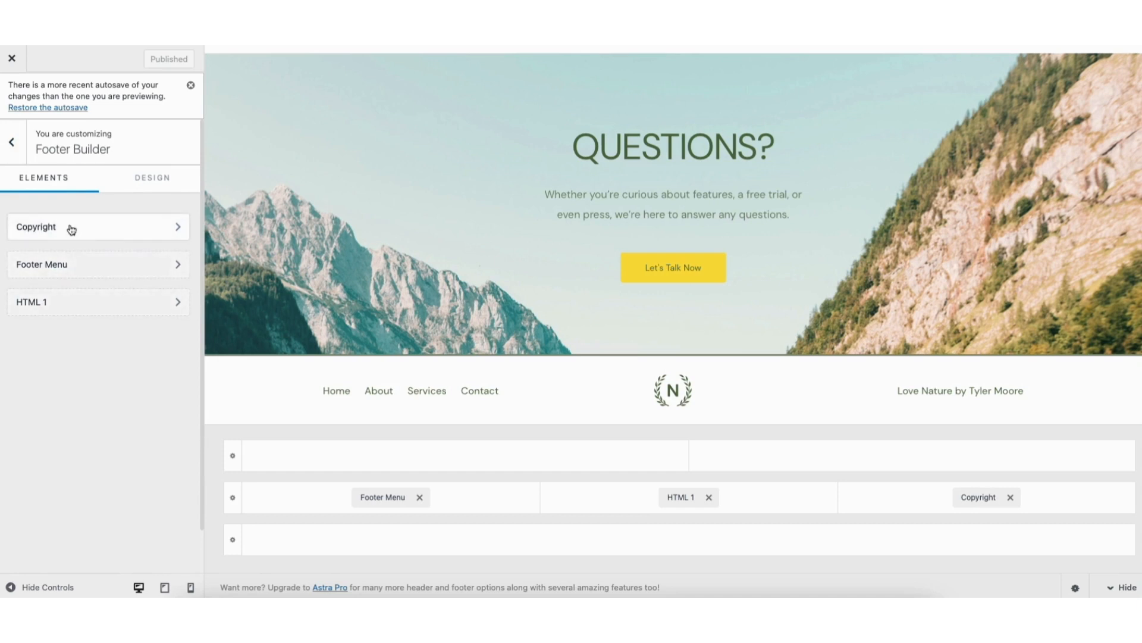
{"action": "left_click", "coordinate": [71, 227]}
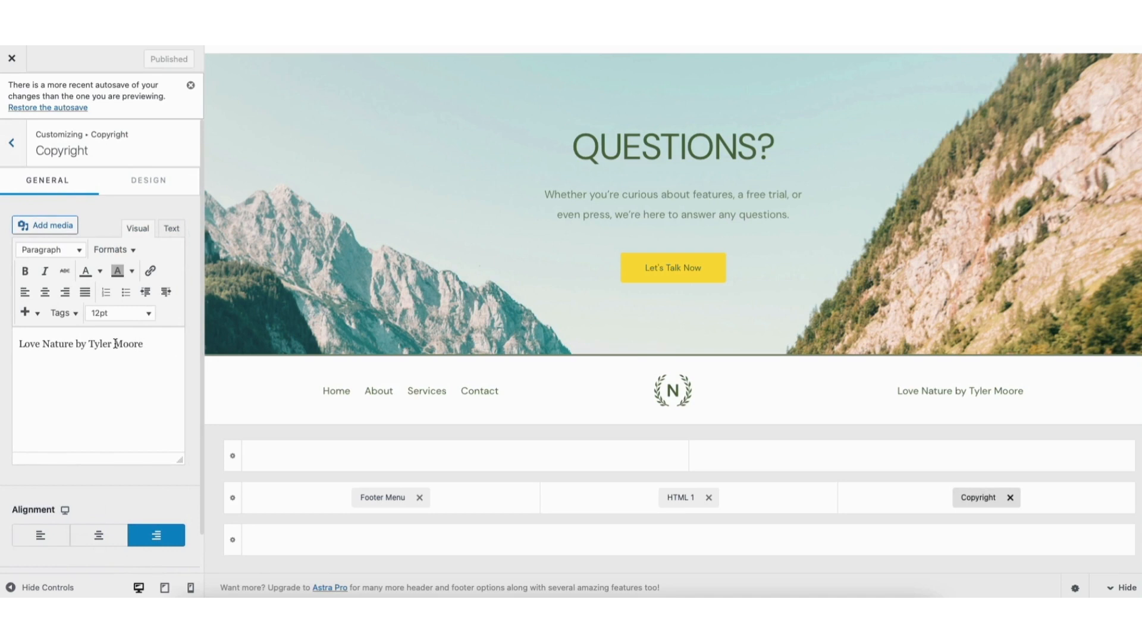
- Add Widget 1 to the first column of the empty upper footer row and open its block editor
{"action": "left_click", "coordinate": [465, 455]}
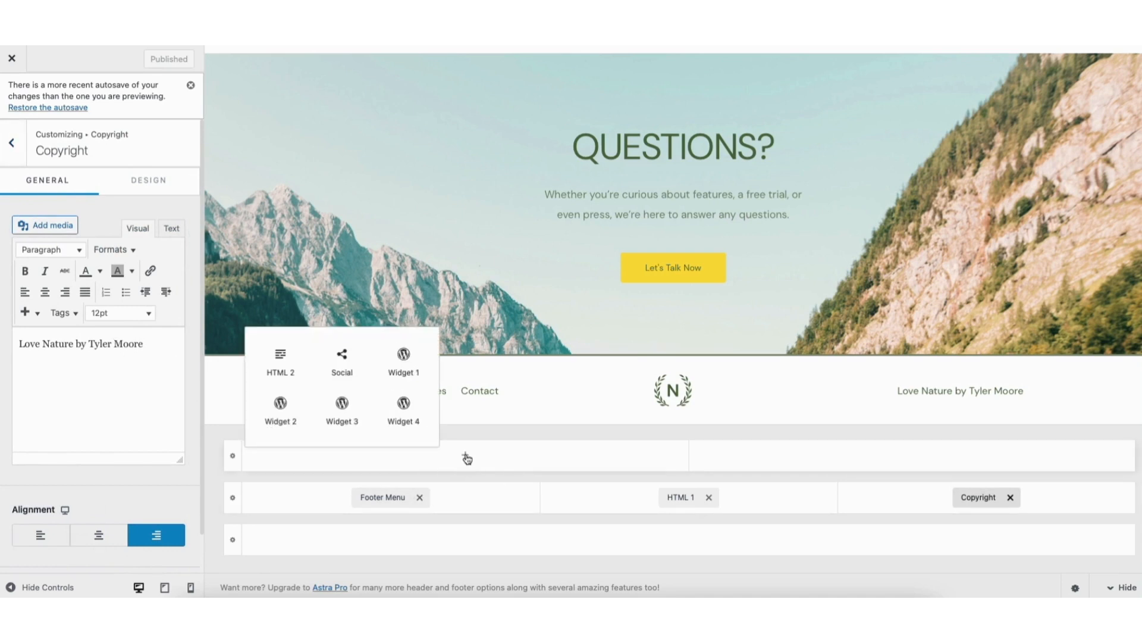
{"action": "left_click", "coordinate": [405, 363]}
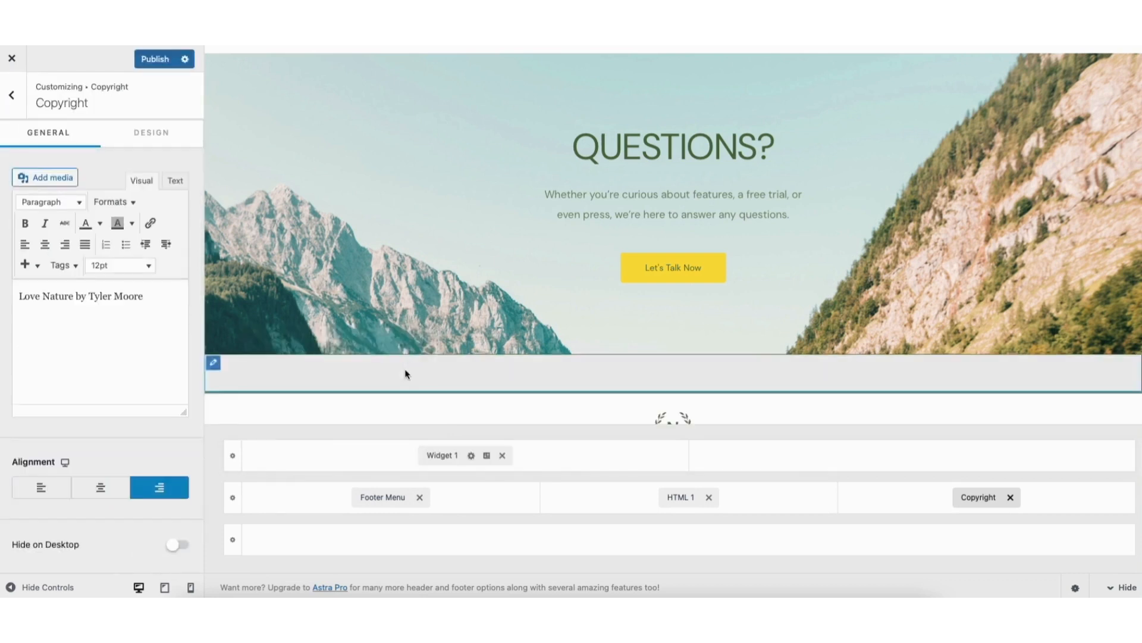
{"action": "left_click", "coordinate": [471, 455]}
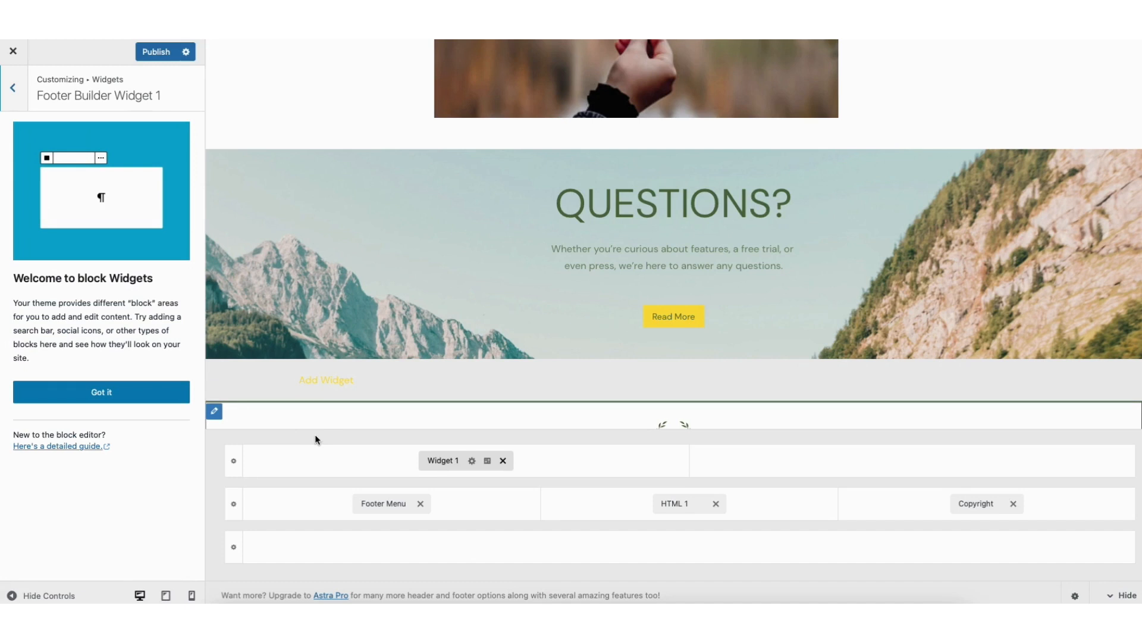
{"action": "left_click", "coordinate": [119, 392]}
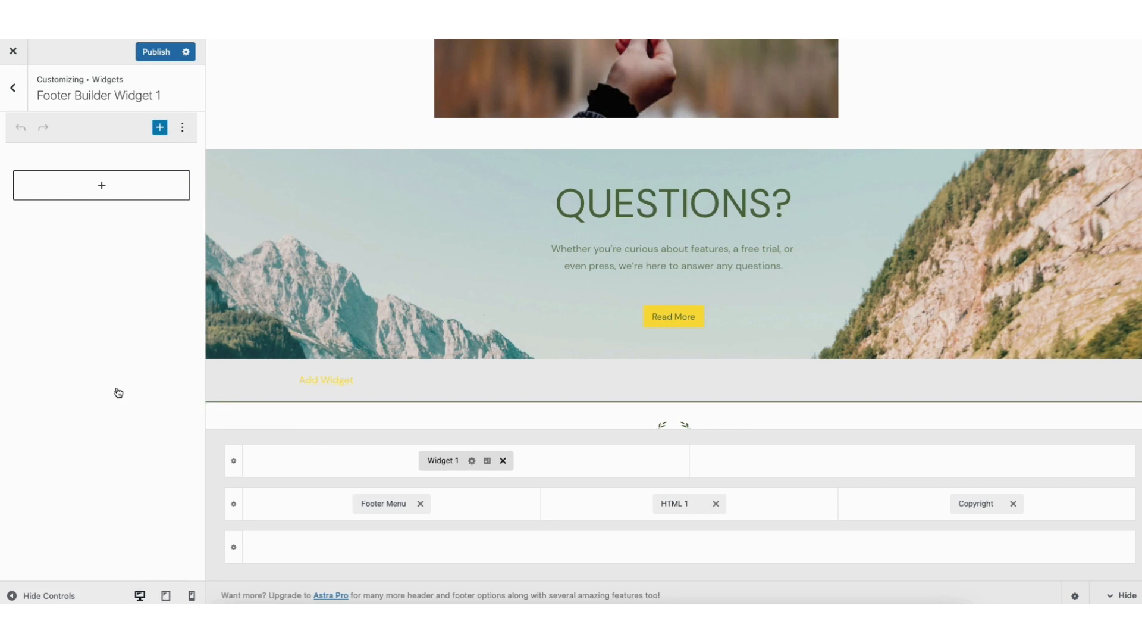
- Browse all available blocks and insert a Spectra Heading block into footer Widget 1
{"action": "left_click", "coordinate": [100, 186]}
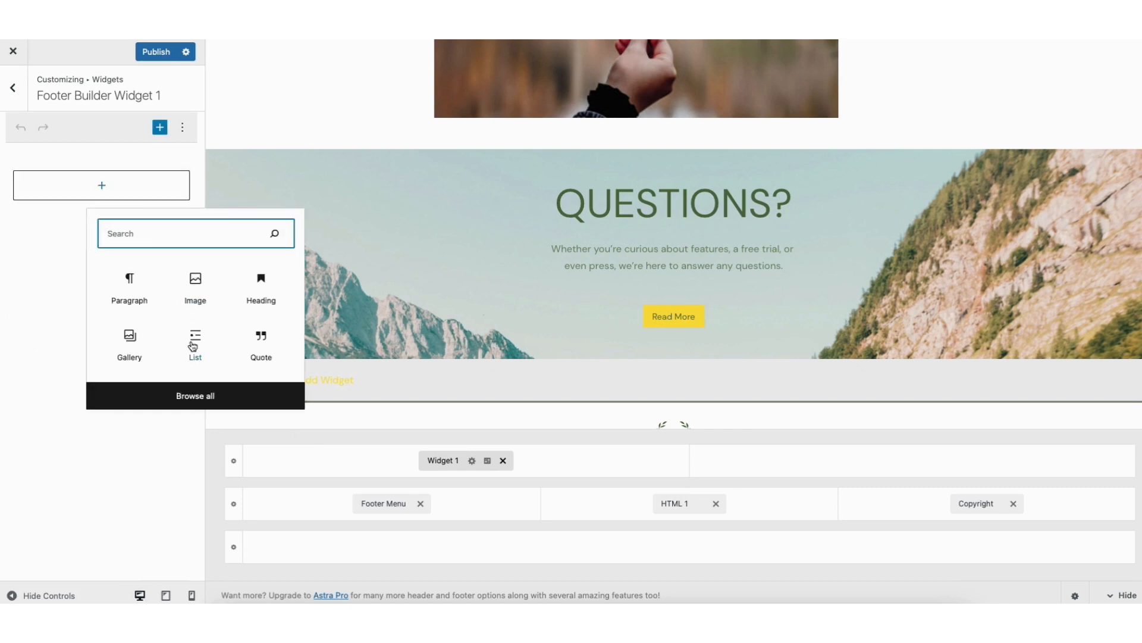
{"action": "left_click", "coordinate": [187, 397]}
{"action": "left_click_drag", "start_coordinate": [420, 132], "coordinate": [384, 139]}
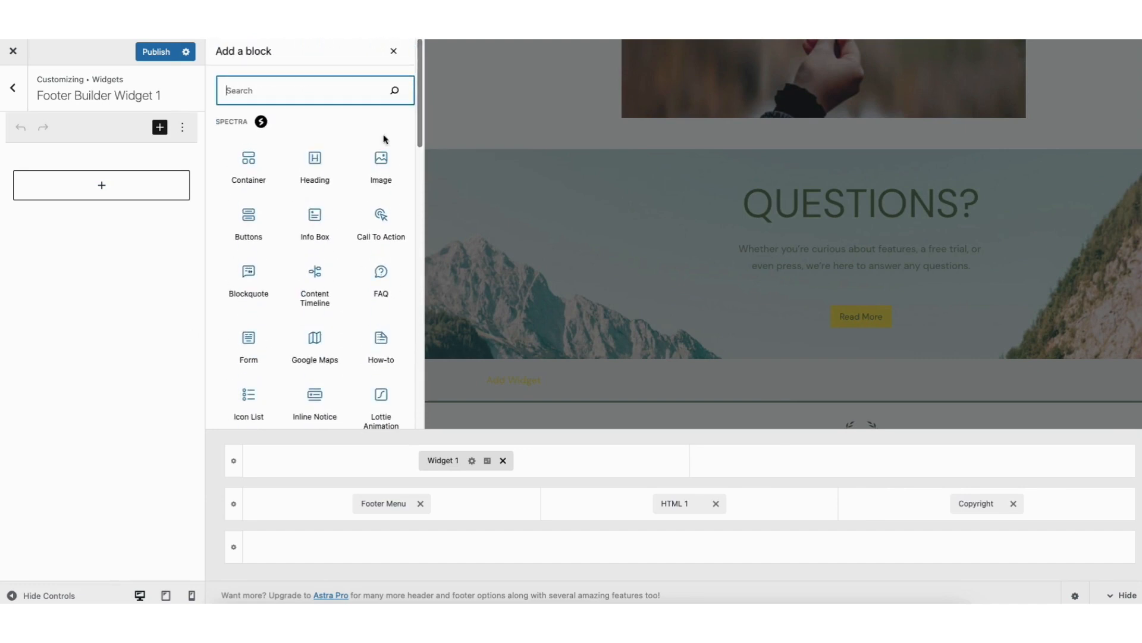
{"action": "left_click", "coordinate": [315, 163]}
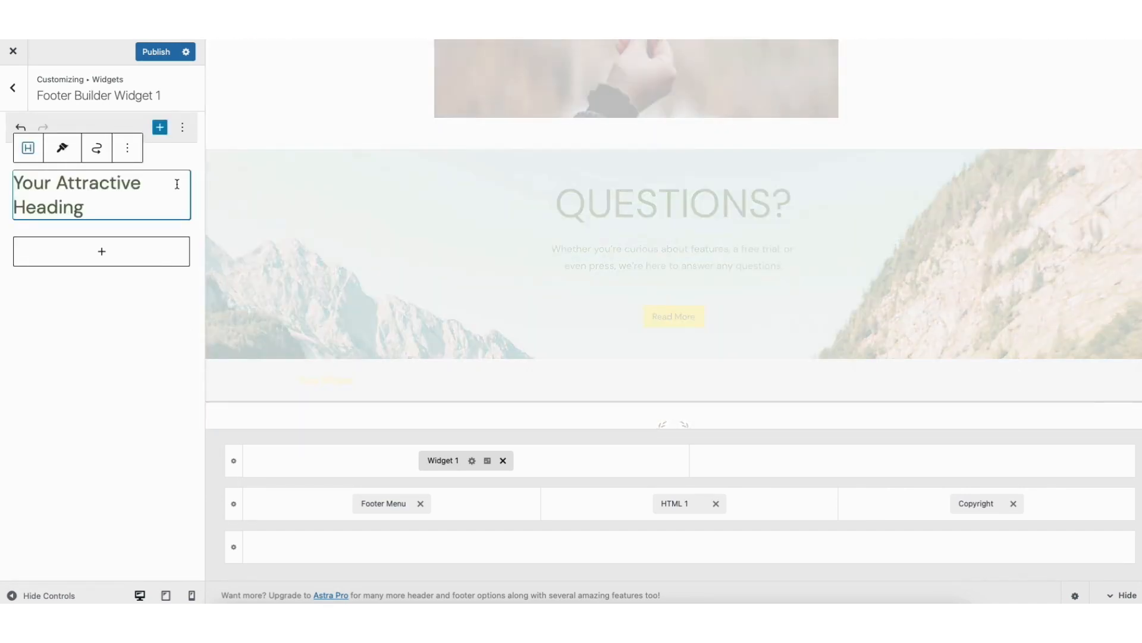
- Remove the heading block from Widget 1 and take Widget 1 out of the upper footer row
{"action": "left_click", "coordinate": [60, 182]}
{"action": "left_click_drag", "start_coordinate": [96, 209], "coordinate": [18, 182]}
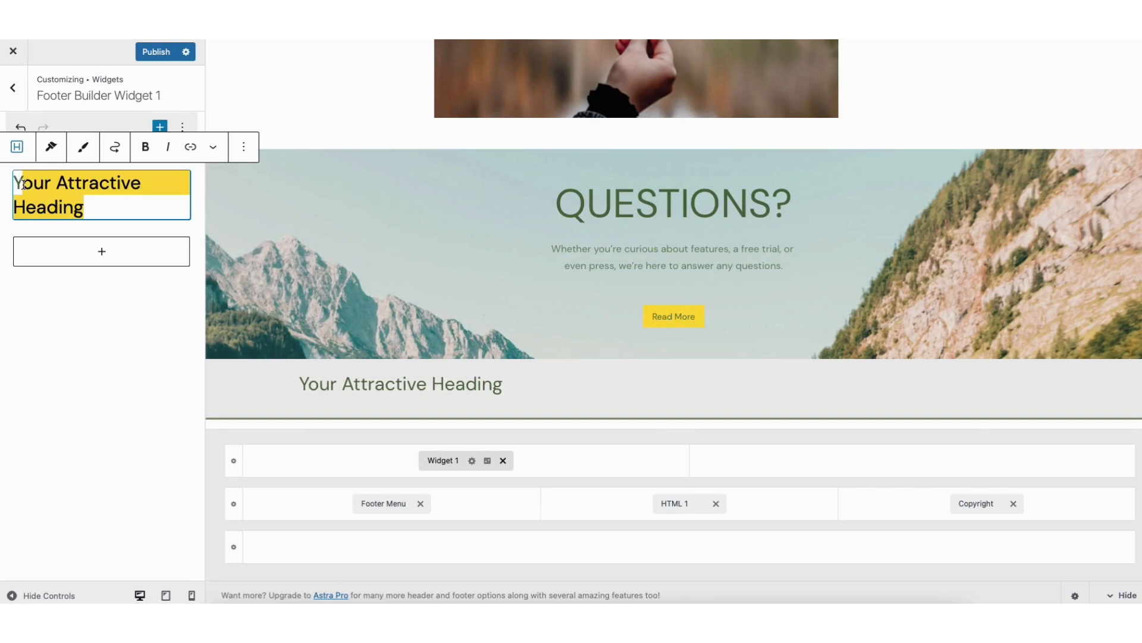
{"action": "left_click", "coordinate": [66, 184]}
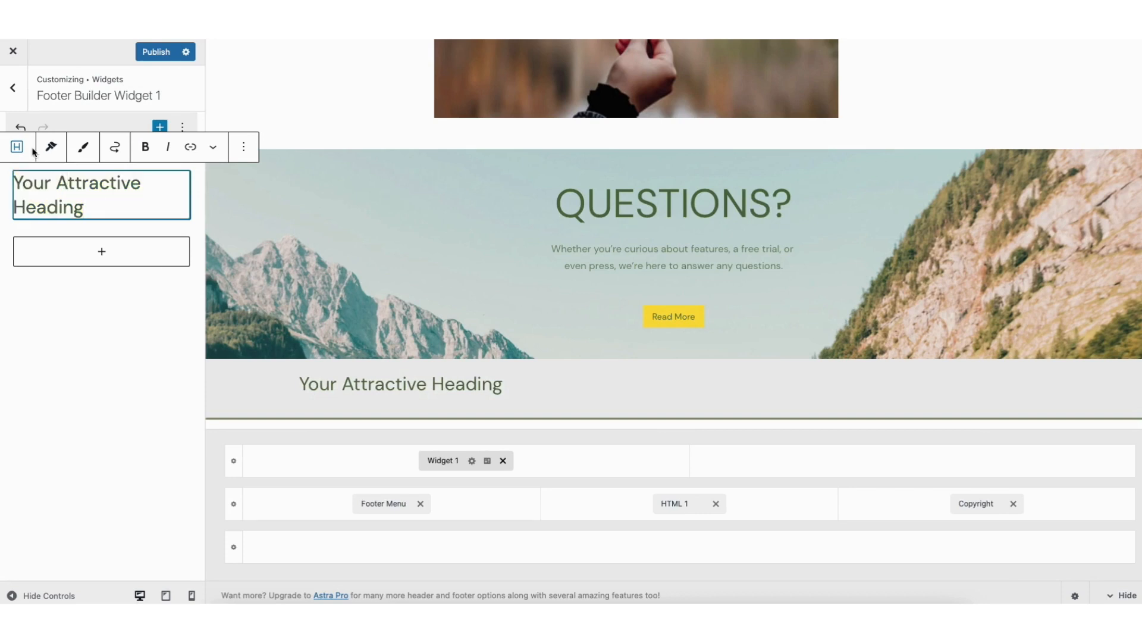
{"action": "left_click", "coordinate": [245, 150]}
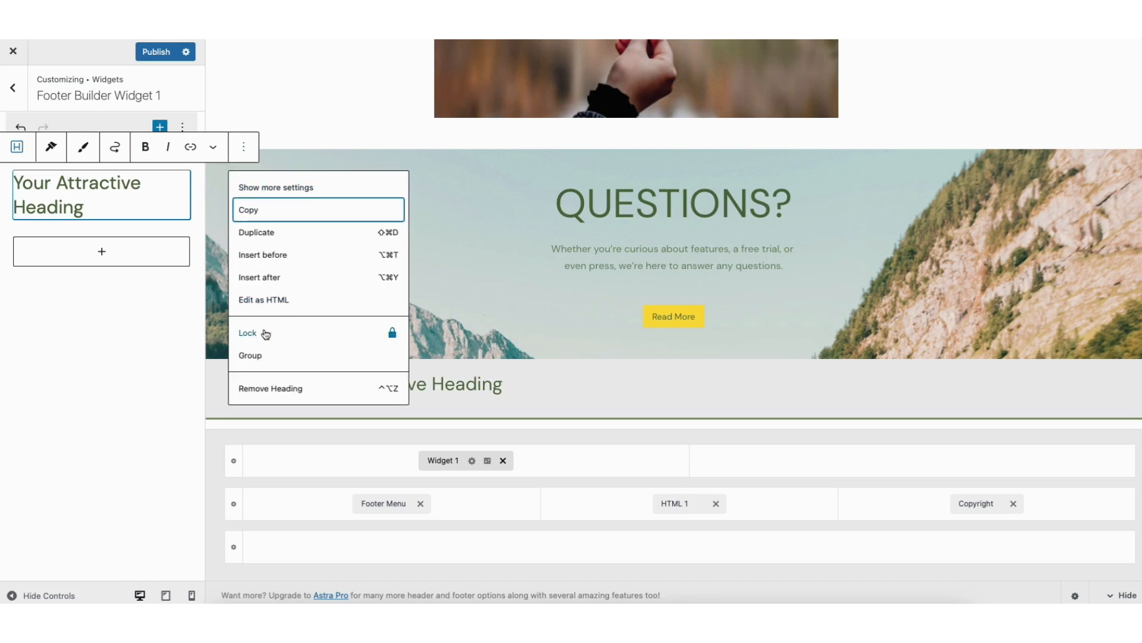
{"action": "left_click", "coordinate": [276, 390]}
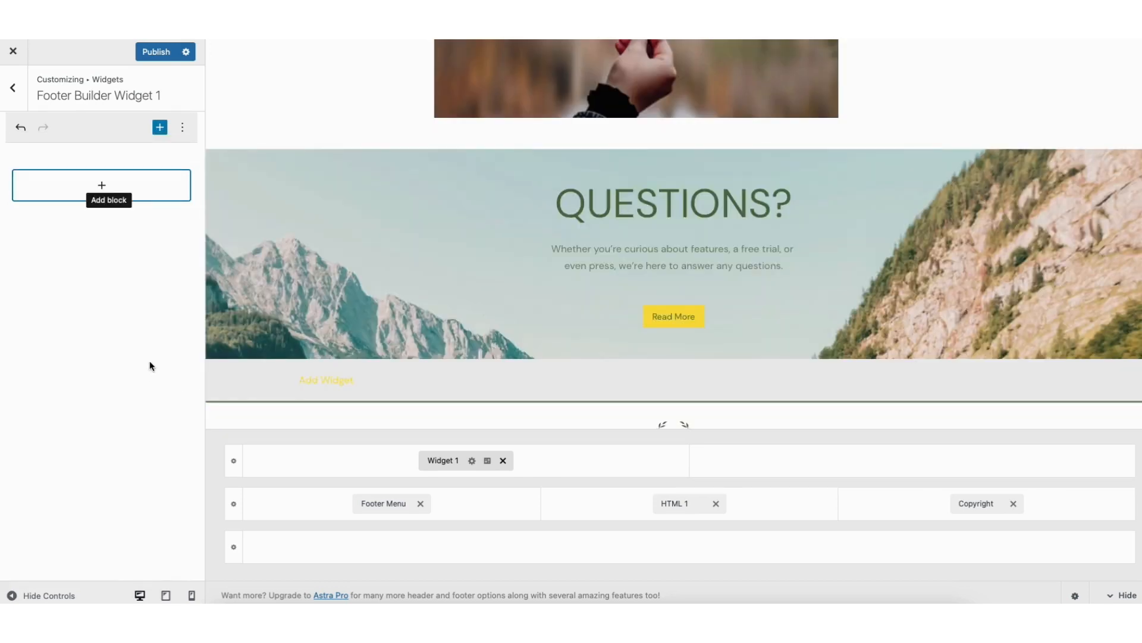
{"action": "left_click", "coordinate": [503, 461]}
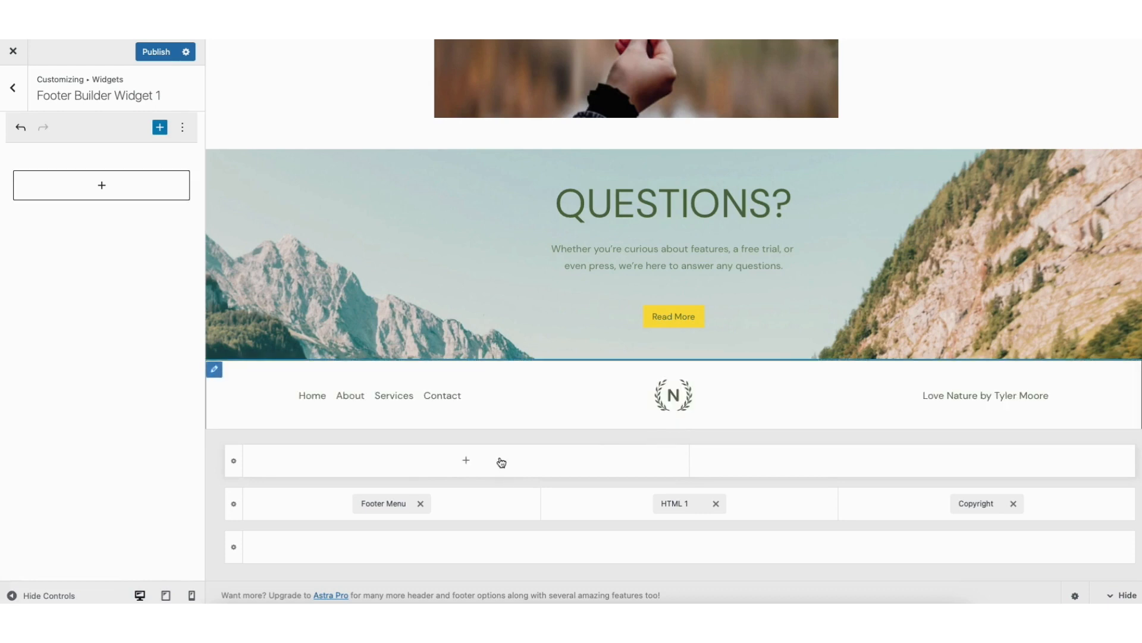
- View the Primary Footer's column and layout settings and the elements available for the lowest footer row
{"action": "left_click", "coordinate": [216, 371]}
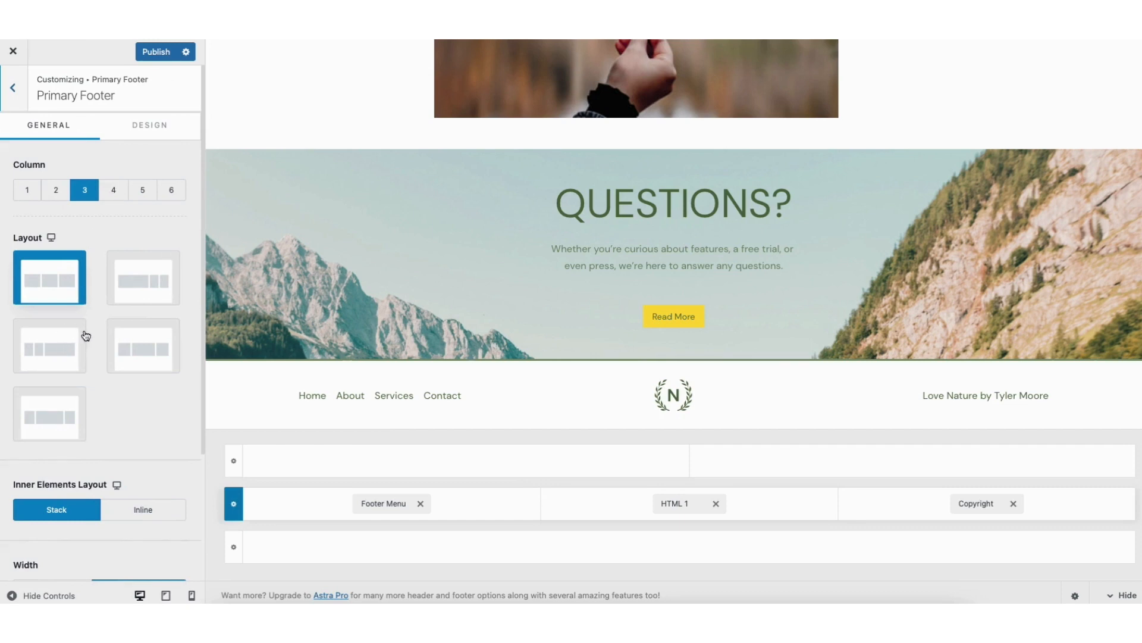
{"action": "left_click", "coordinate": [690, 546]}
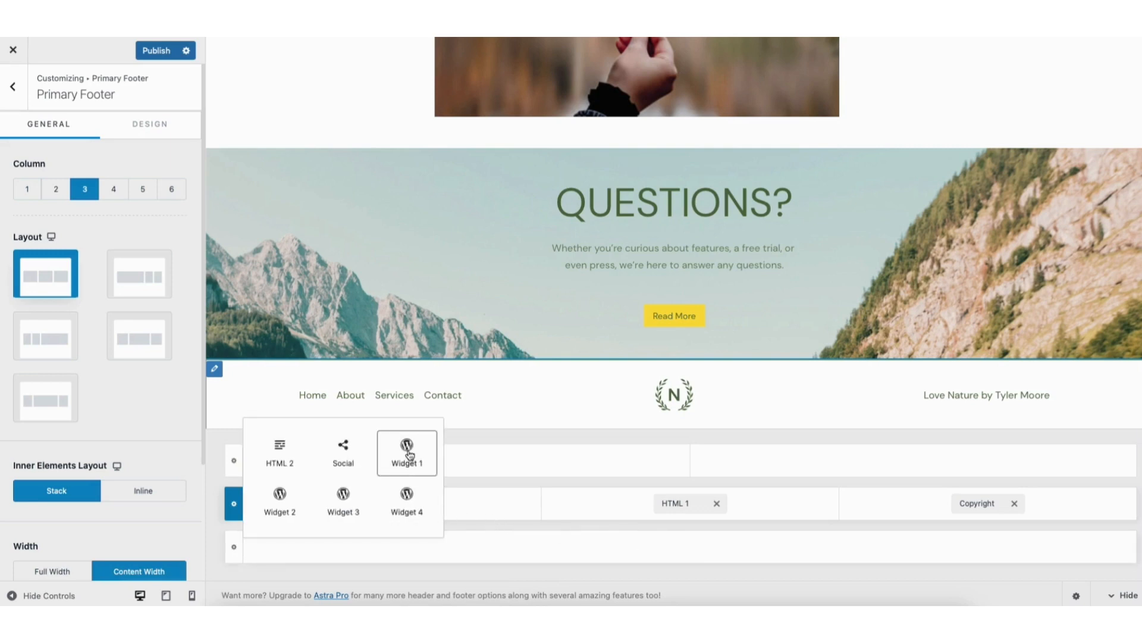
- Return to the main customizer list and view the Site Identity options for choosing or uploading a site icon
{"action": "left_click", "coordinate": [15, 89]}
{"action": "left_click", "coordinate": [15, 89]}
{"action": "left_click", "coordinate": [14, 88]}
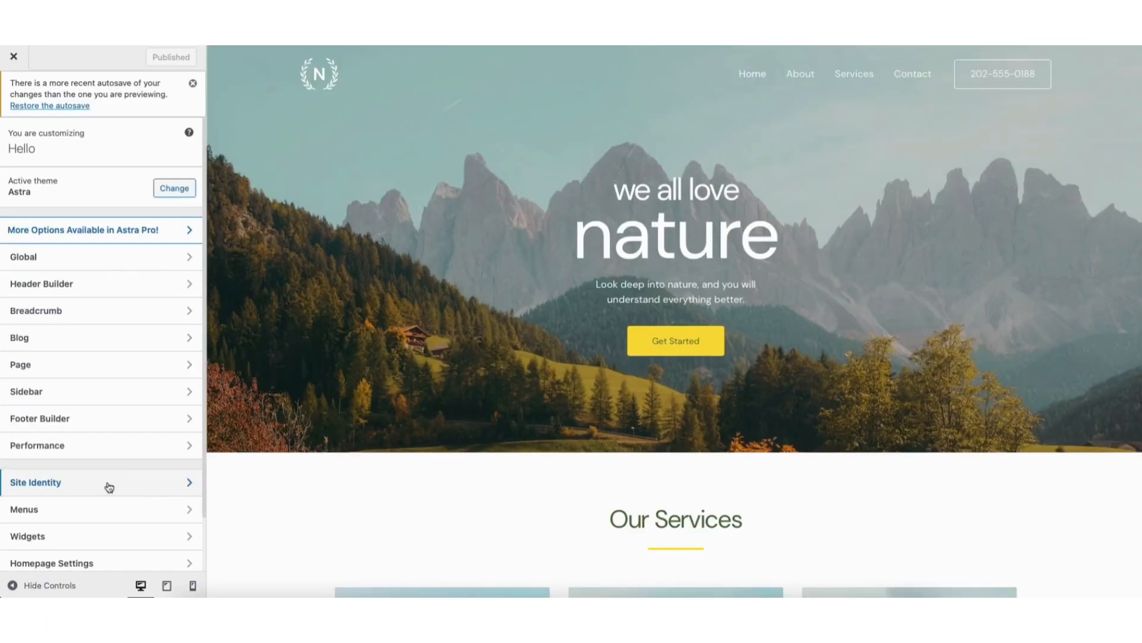
{"action": "left_click", "coordinate": [109, 487]}
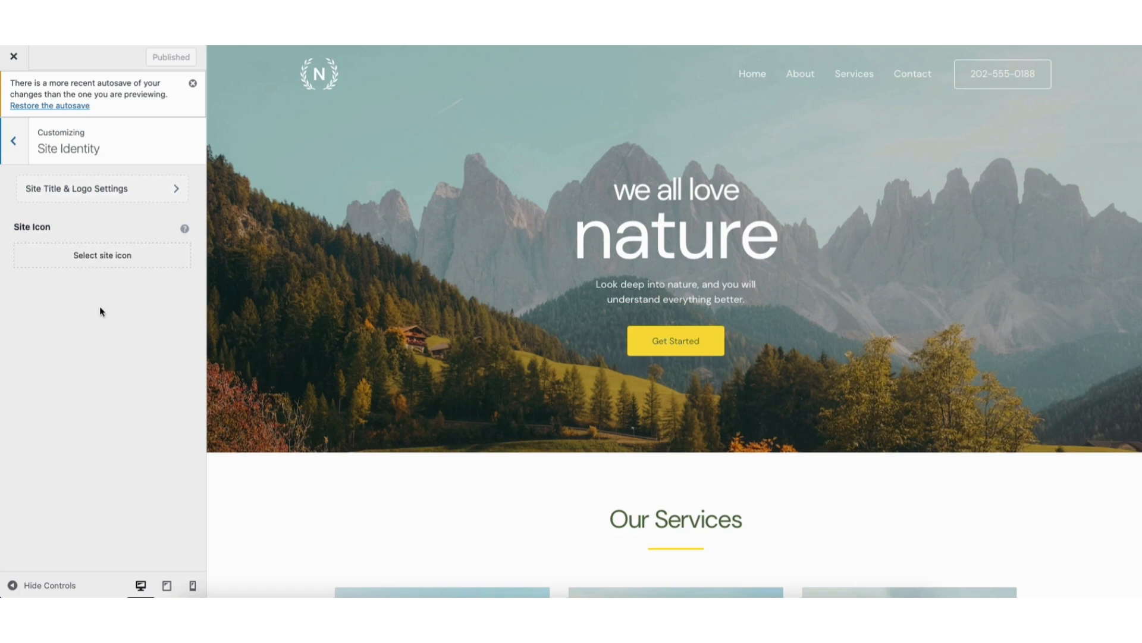
{"action": "left_click", "coordinate": [99, 256]}
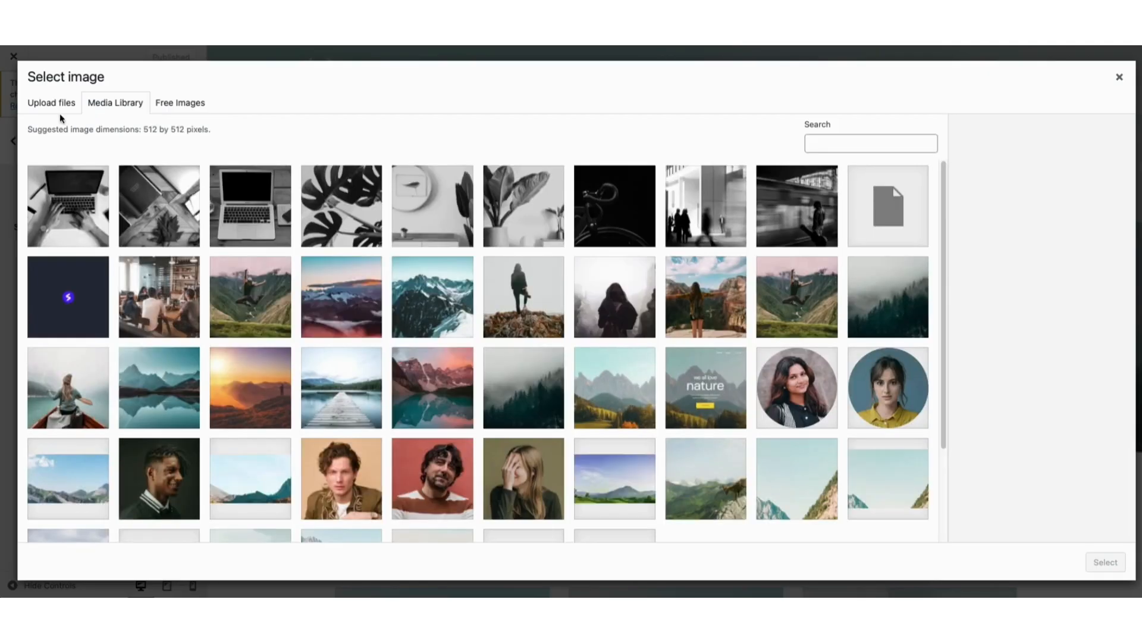
{"action": "left_click", "coordinate": [53, 104]}
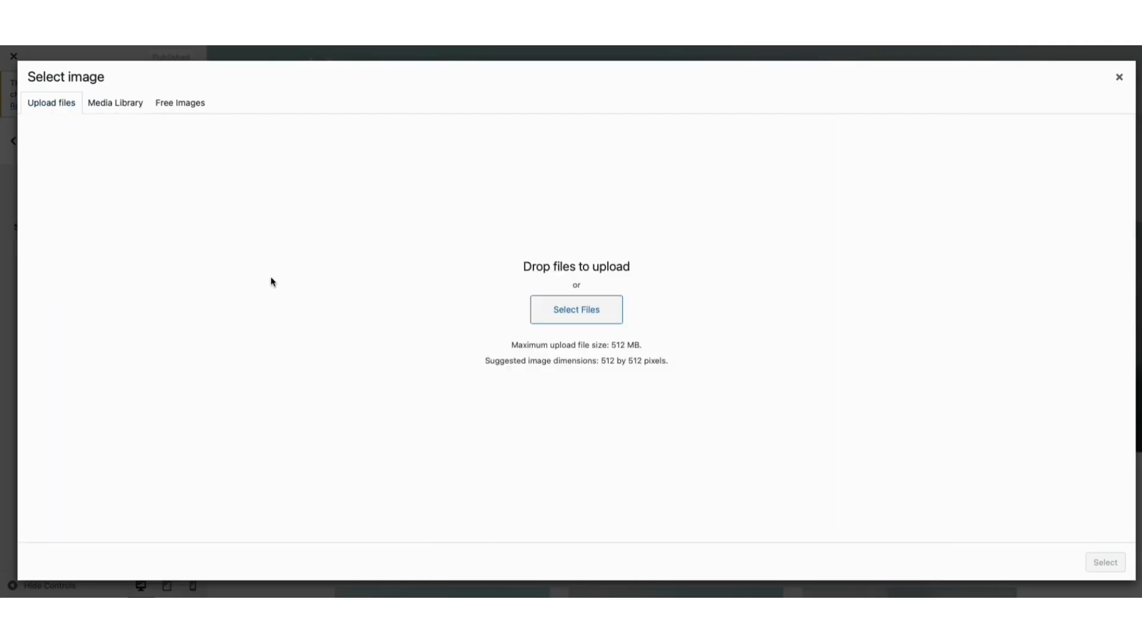
{"action": "left_click", "coordinate": [1119, 77]}
- View the Site Title & Logo settings and return to the main customizer list
{"action": "left_click", "coordinate": [113, 191]}
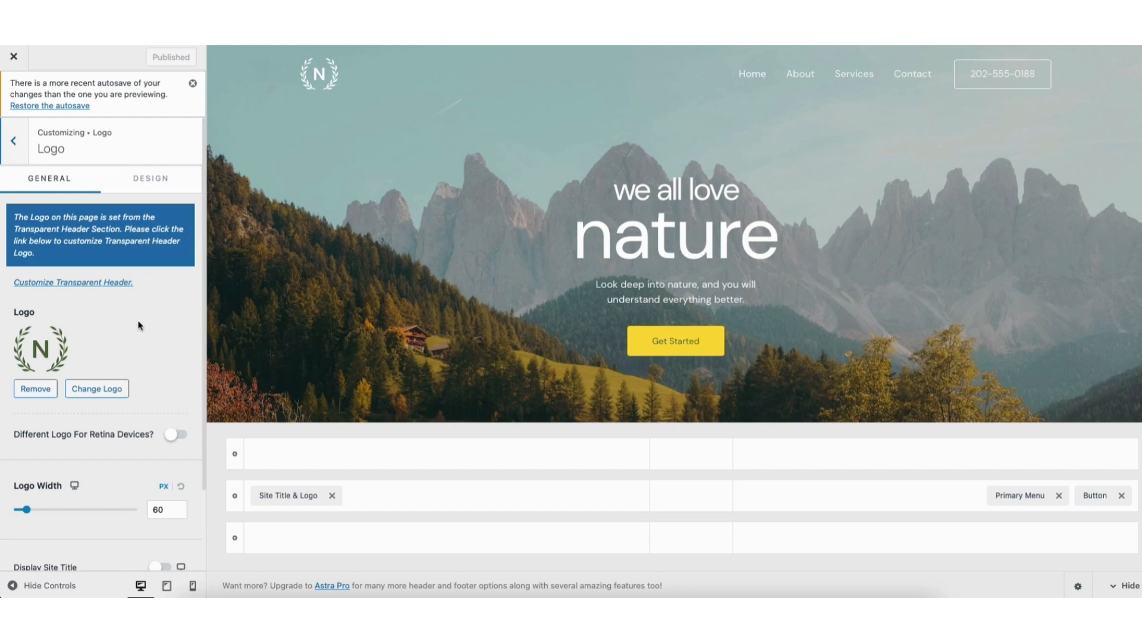
{"action": "left_click", "coordinate": [13, 141]}
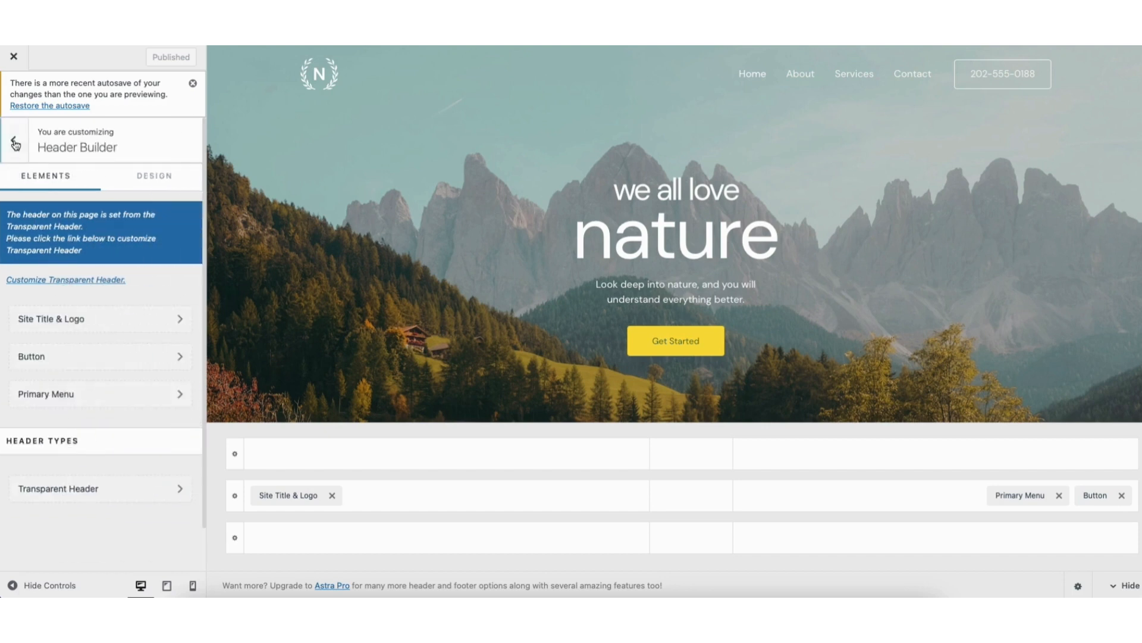
{"action": "left_click", "coordinate": [14, 142]}
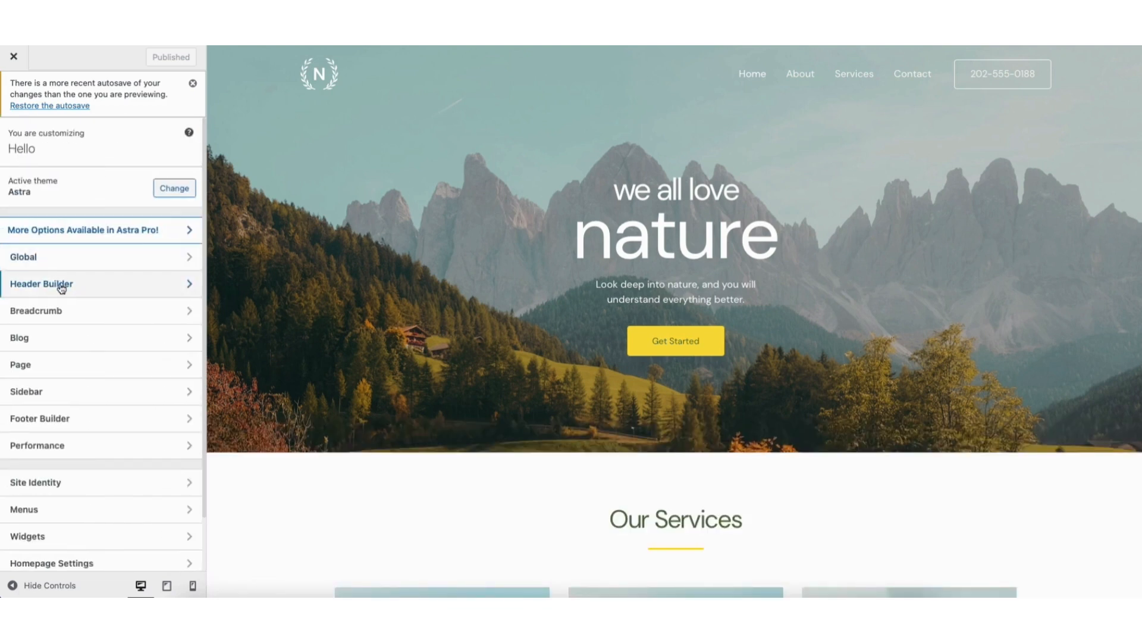
- View the Header Builder's elements, including the header logo and the text and link settings of the header button
{"action": "left_click", "coordinate": [126, 287]}
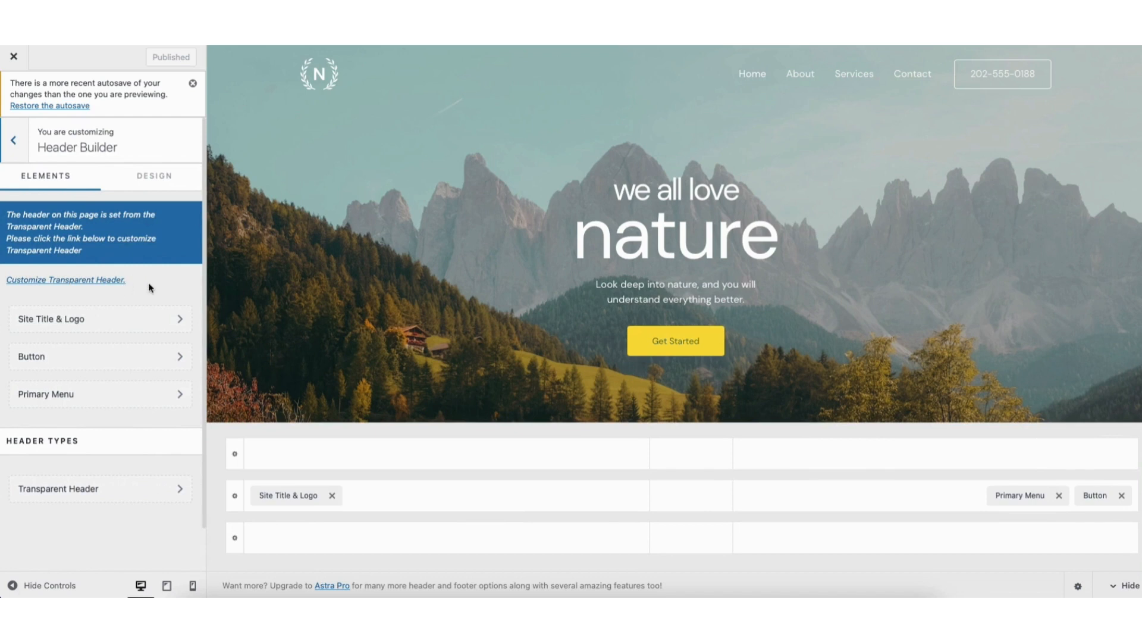
{"action": "left_click", "coordinate": [310, 76]}
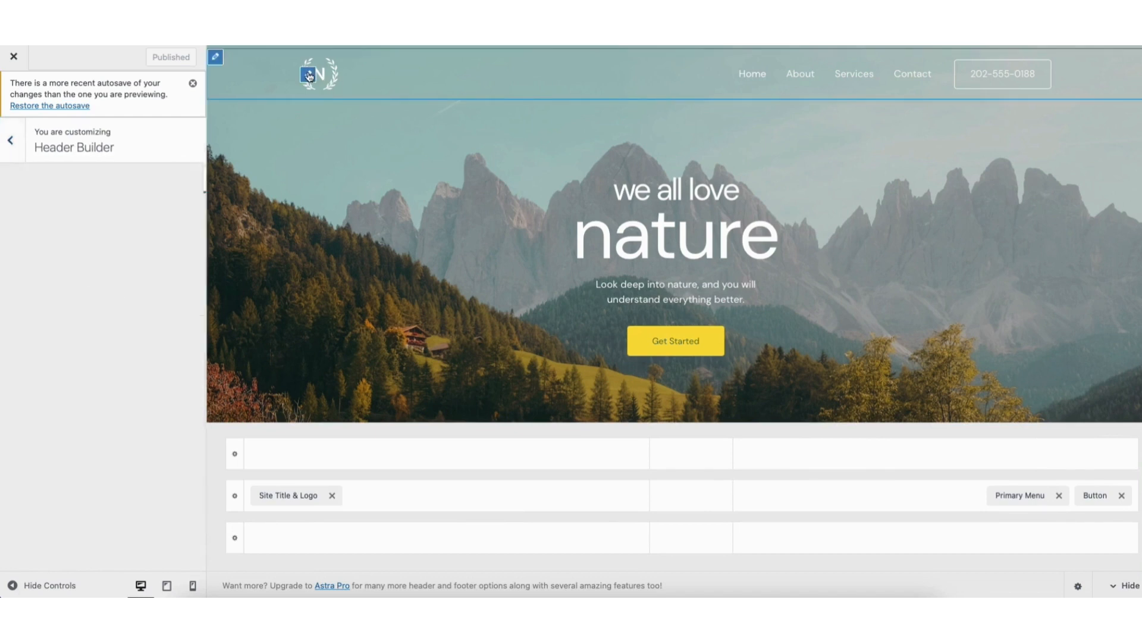
{"action": "left_click", "coordinate": [13, 140]}
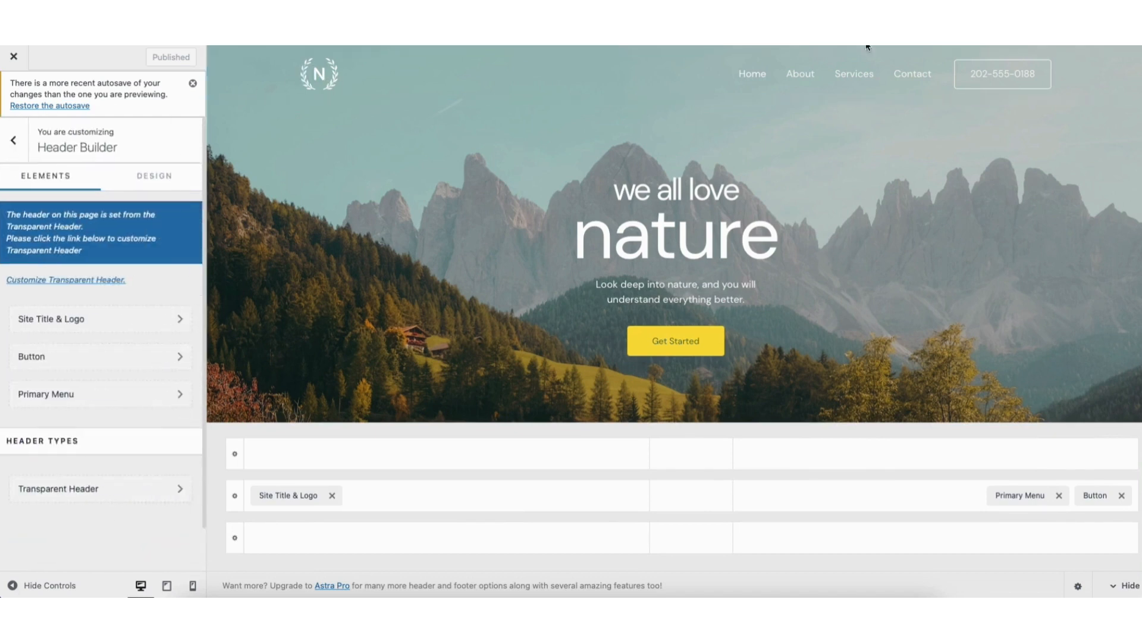
{"action": "left_click", "coordinate": [965, 67]}
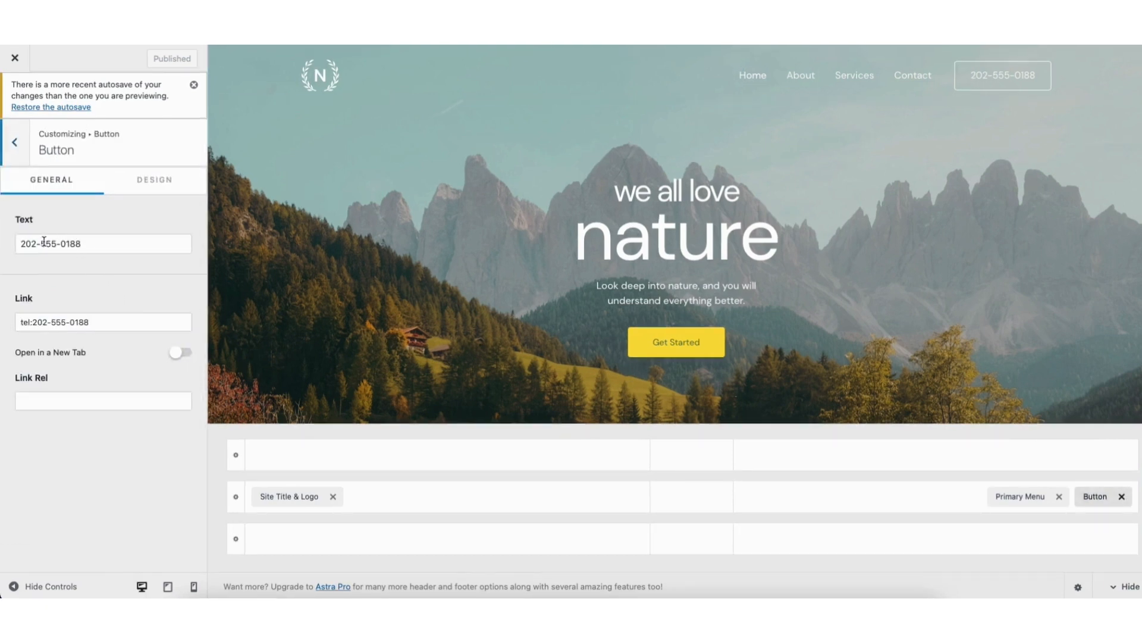
{"action": "left_click", "coordinate": [14, 143]}
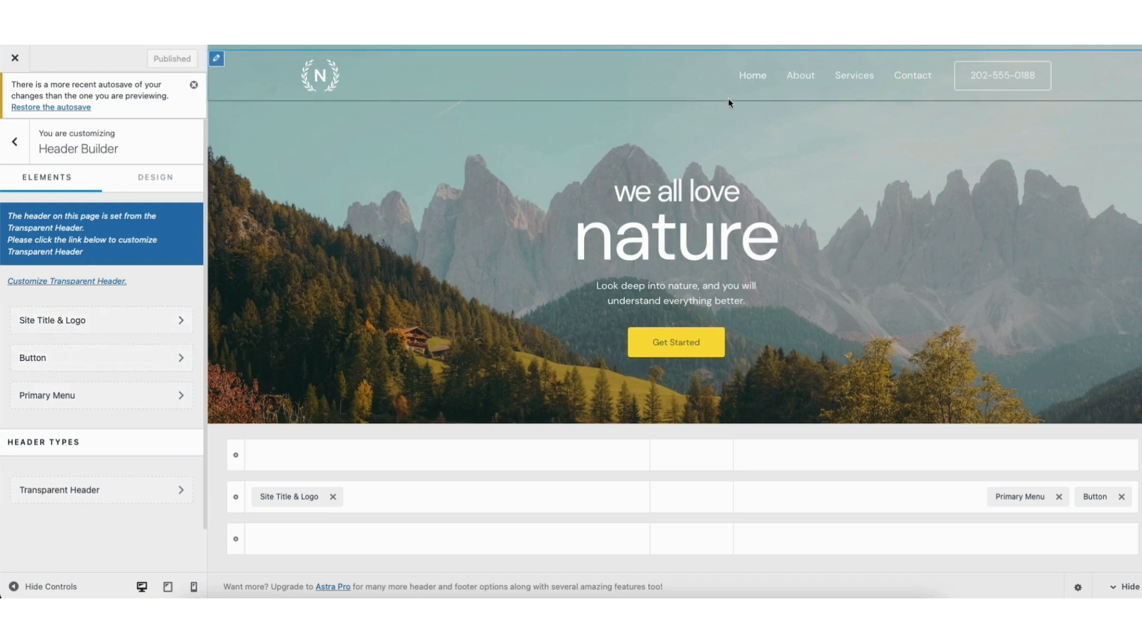
- View the header's Primary Menu settings and the menus that can be assigned to the Primary Menu location
{"action": "left_click", "coordinate": [738, 64]}
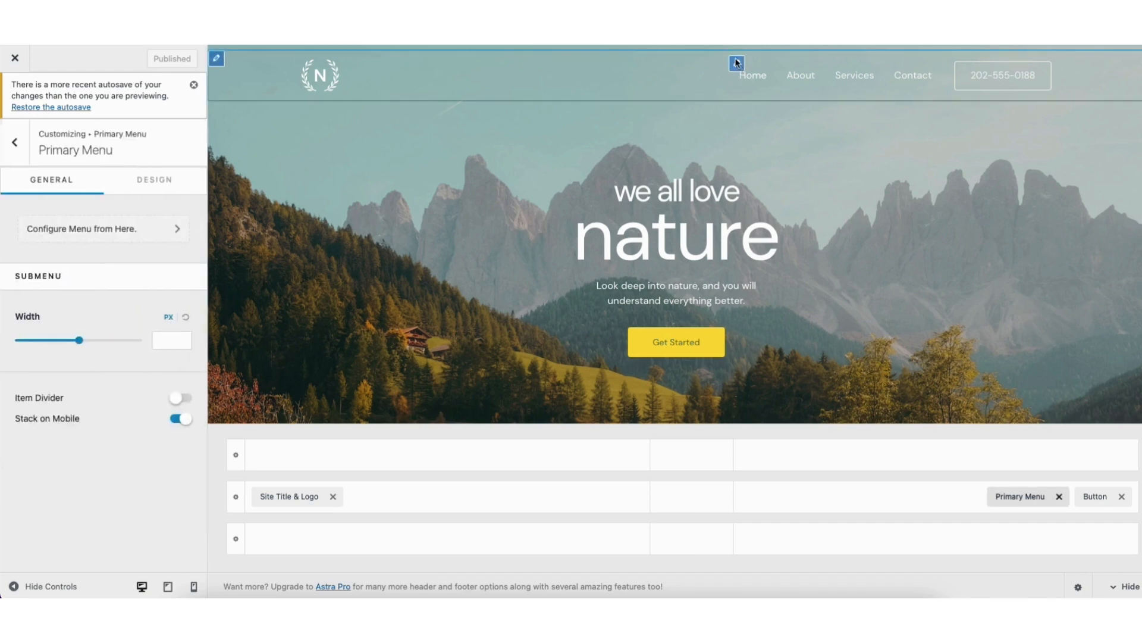
{"action": "left_click", "coordinate": [92, 229]}
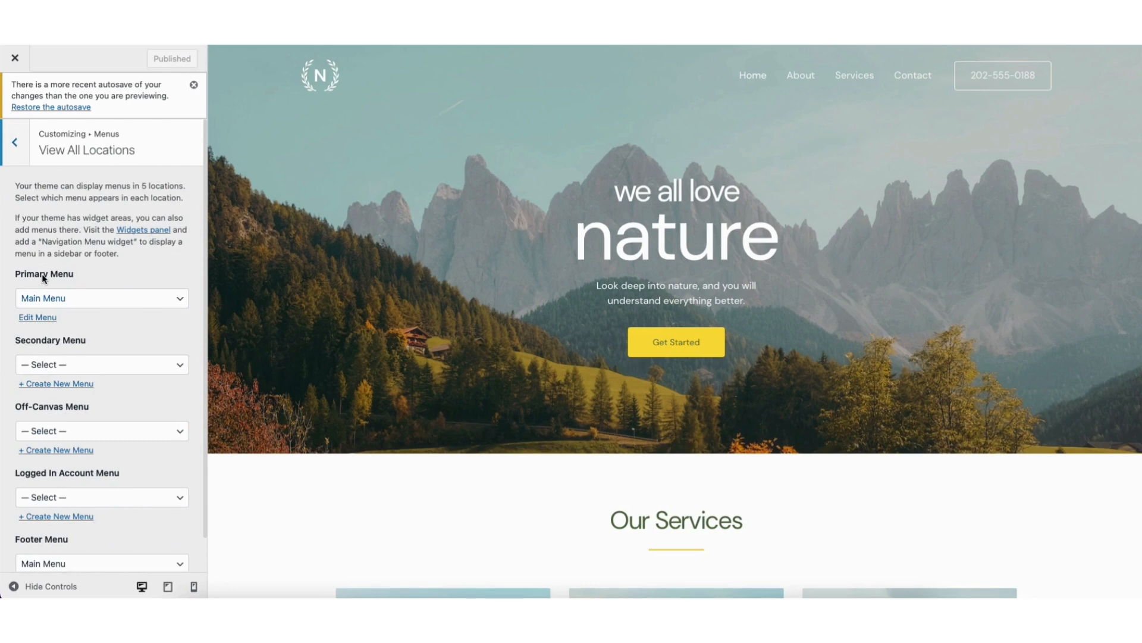
{"action": "left_click", "coordinate": [65, 302]}
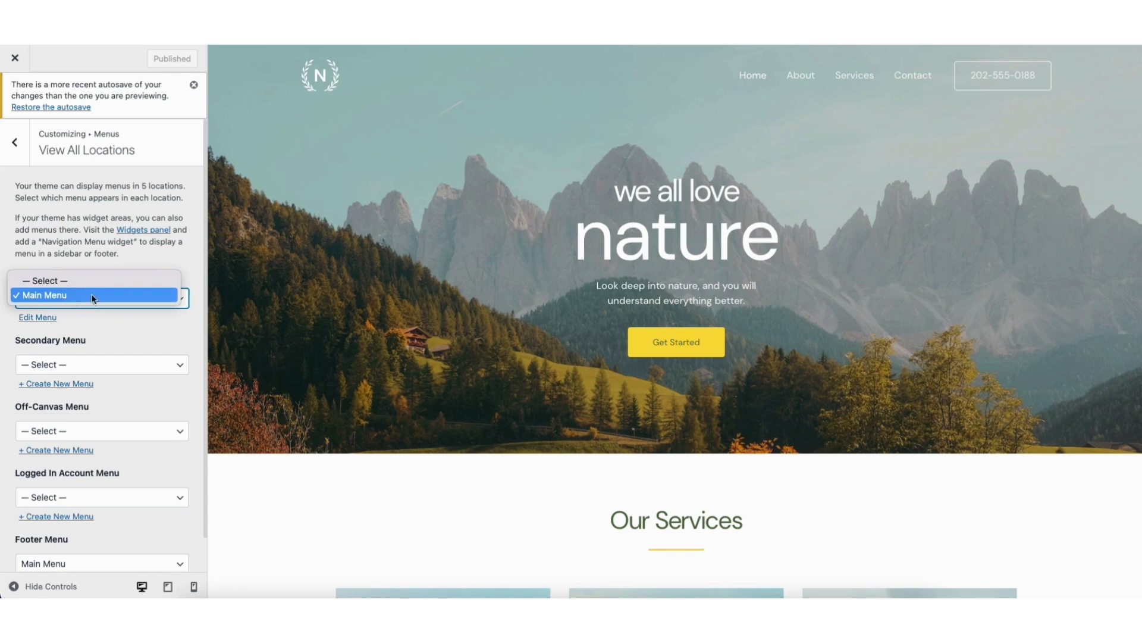
{"action": "left_click", "coordinate": [127, 253]}
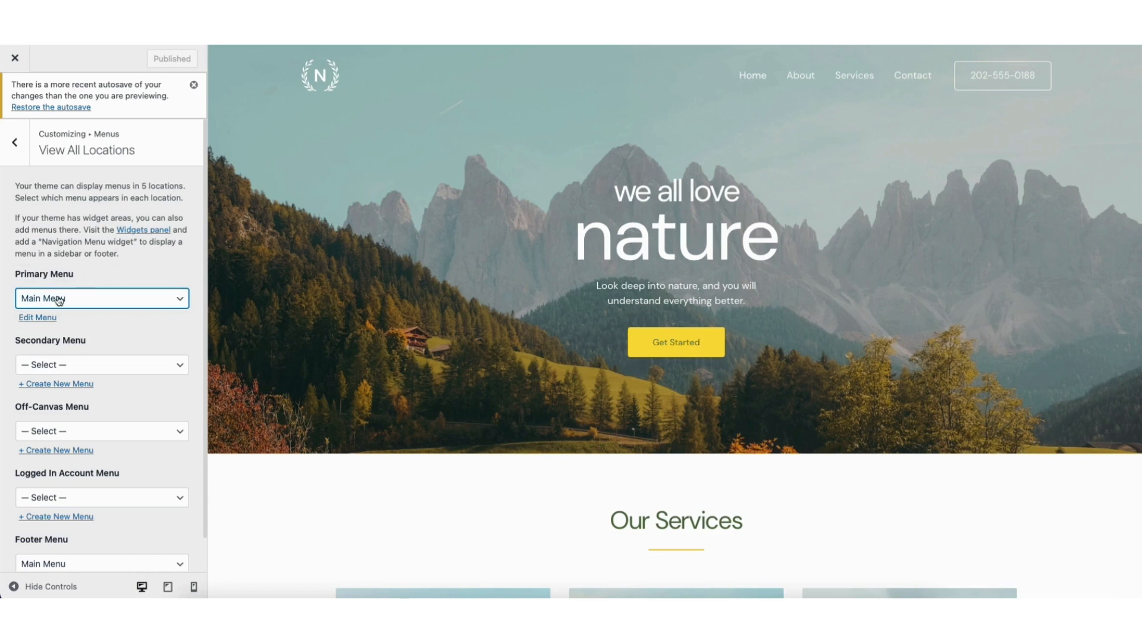
- Examine the Main Menu's items, the Home item's label options and the pages available to add to the menu
{"action": "left_click", "coordinate": [38, 319]}
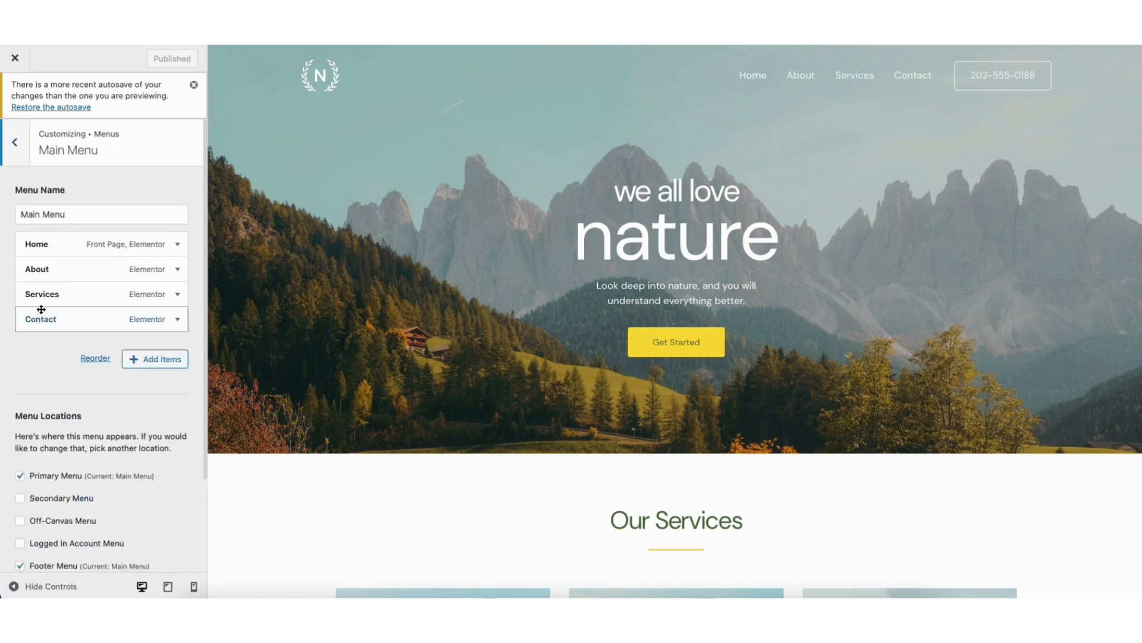
{"action": "mouse_move", "coordinate": [40, 255]}
{"action": "left_mouse_down"}
{"action": "mouse_move", "coordinate": [37, 268]}
{"action": "mouse_move", "coordinate": [36, 236]}
{"action": "mouse_move", "coordinate": [35, 245]}
{"action": "left_mouse_up"}
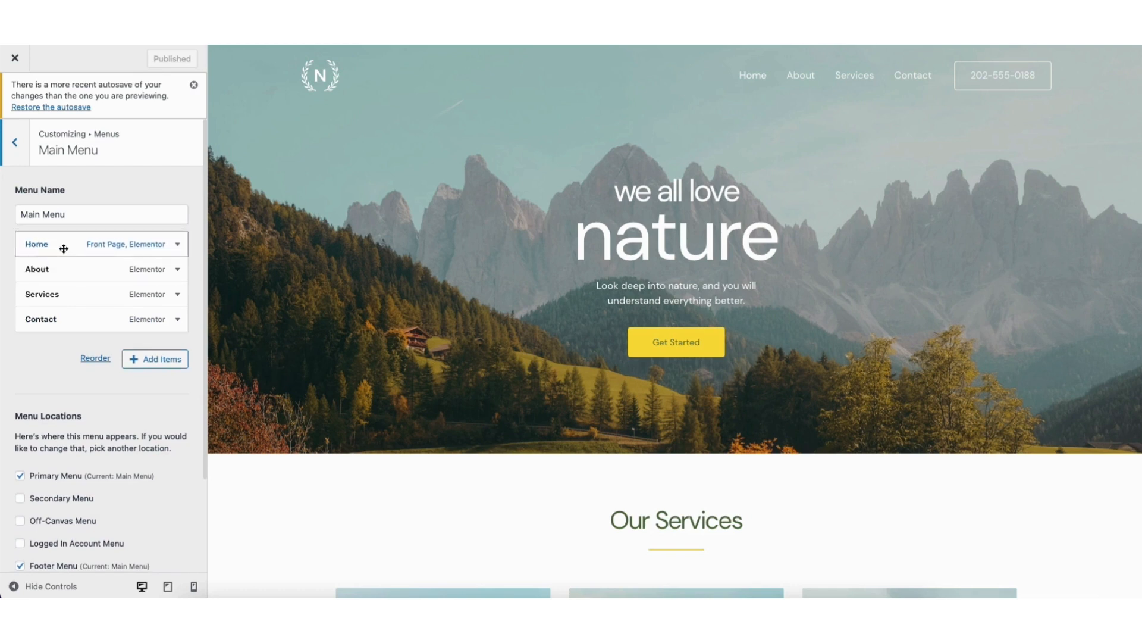
{"action": "left_click", "coordinate": [176, 244]}
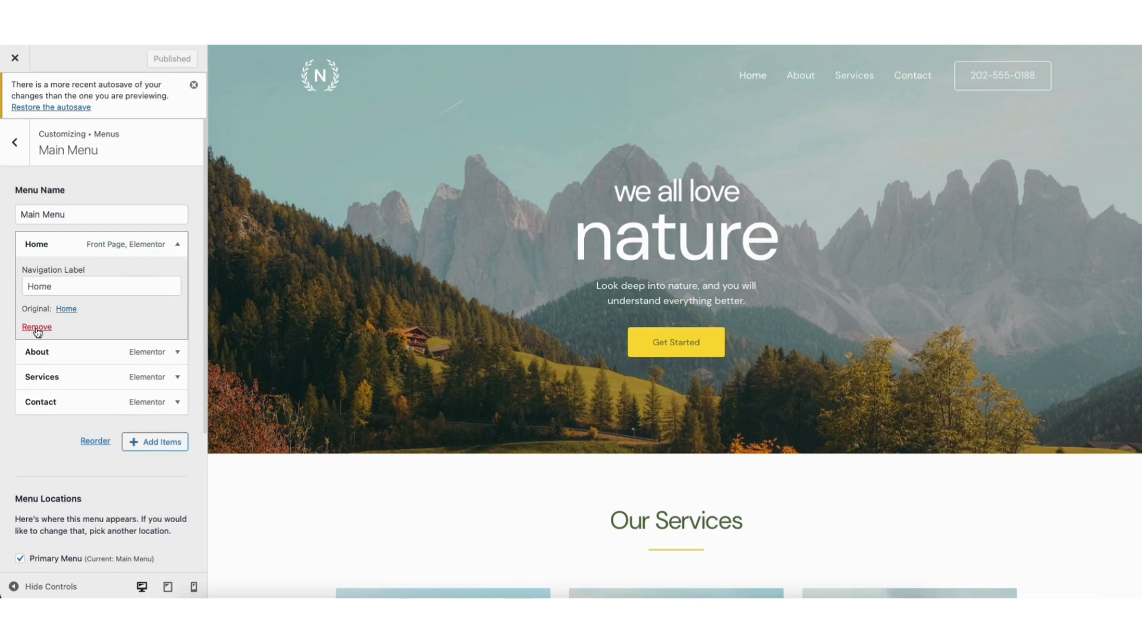
{"action": "left_click", "coordinate": [178, 245]}
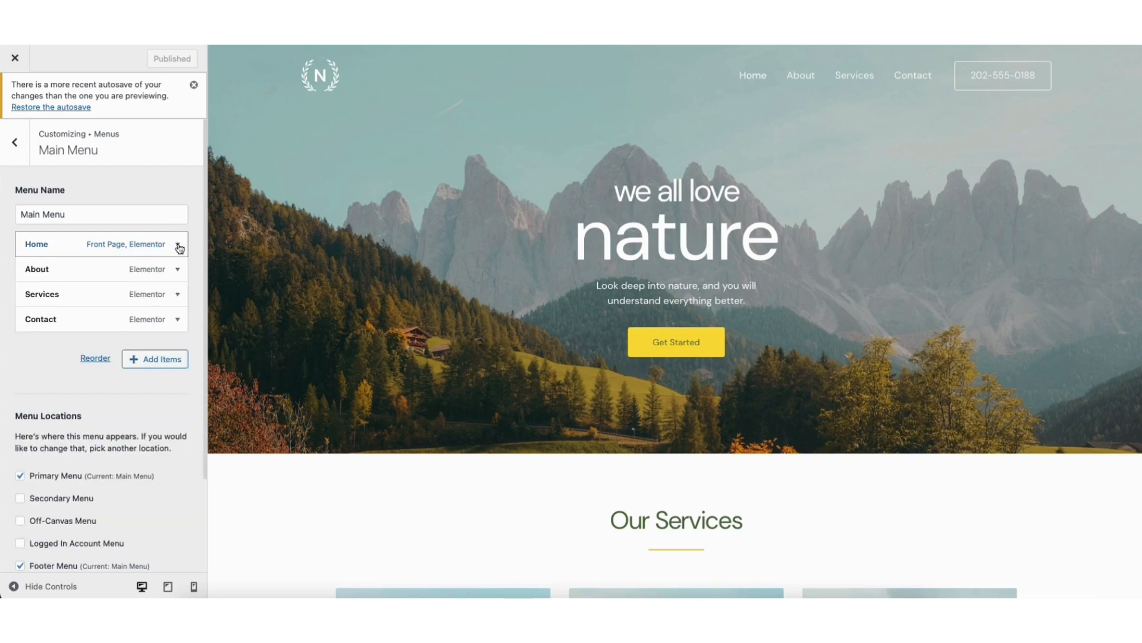
{"action": "left_click", "coordinate": [149, 357]}
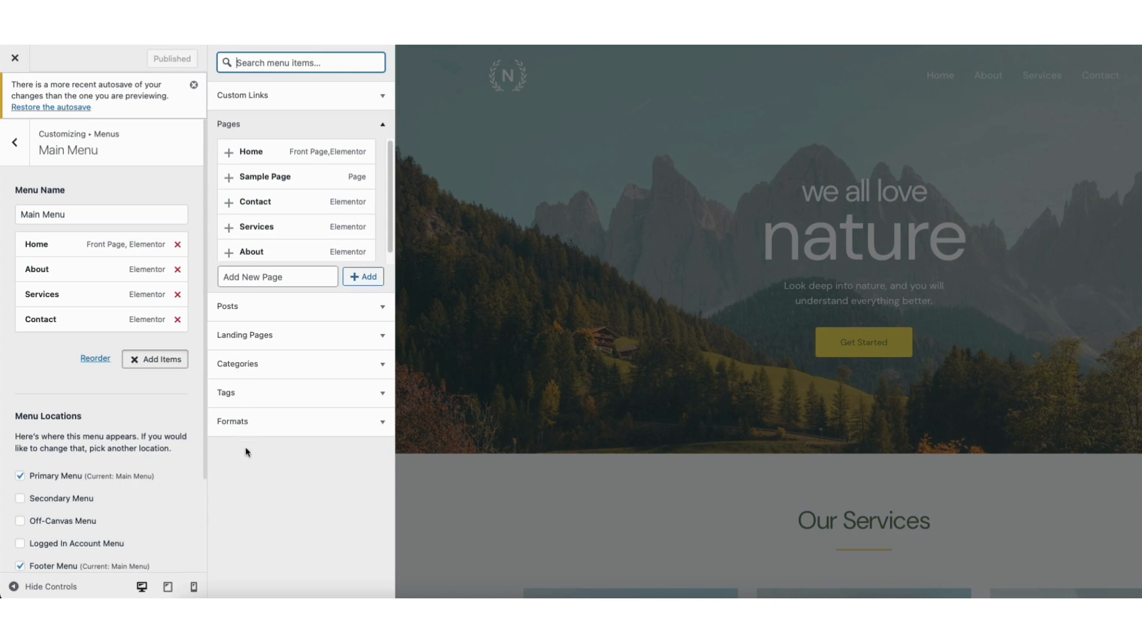
{"action": "left_click", "coordinate": [18, 148]}
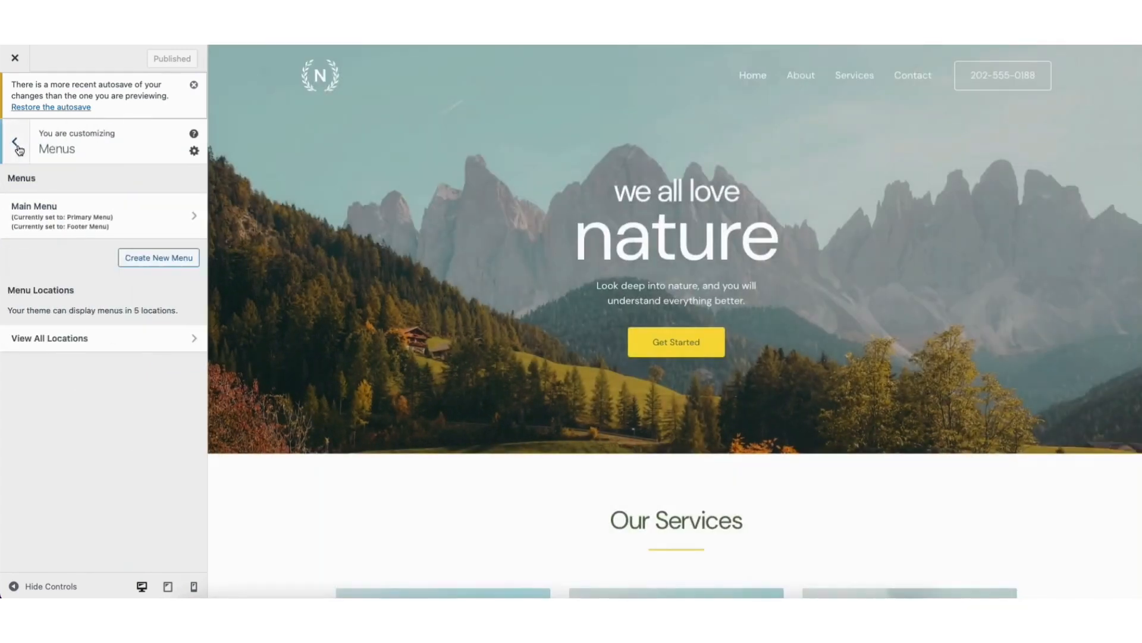
{"action": "left_click", "coordinate": [18, 147]}
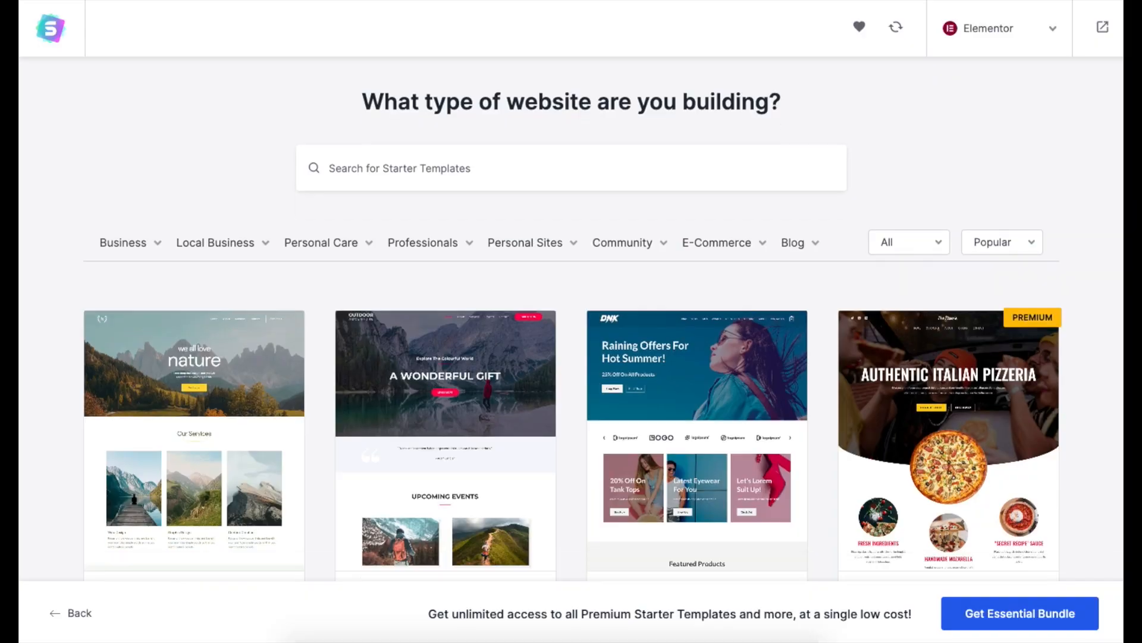
- Browse the Elementor starter templates
{"action": "scroll", "coordinate": [573, 336], "scroll_direction": "down", "scroll_amount": 5}
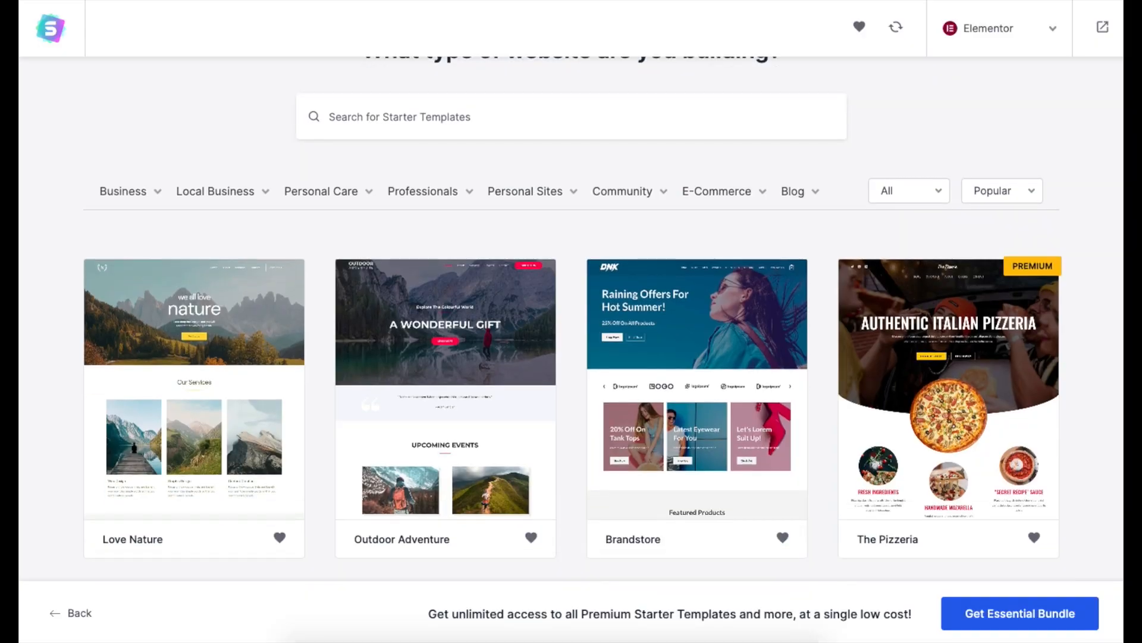
{"action": "scroll", "coordinate": [573, 336], "scroll_direction": "down", "scroll_amount": 2}
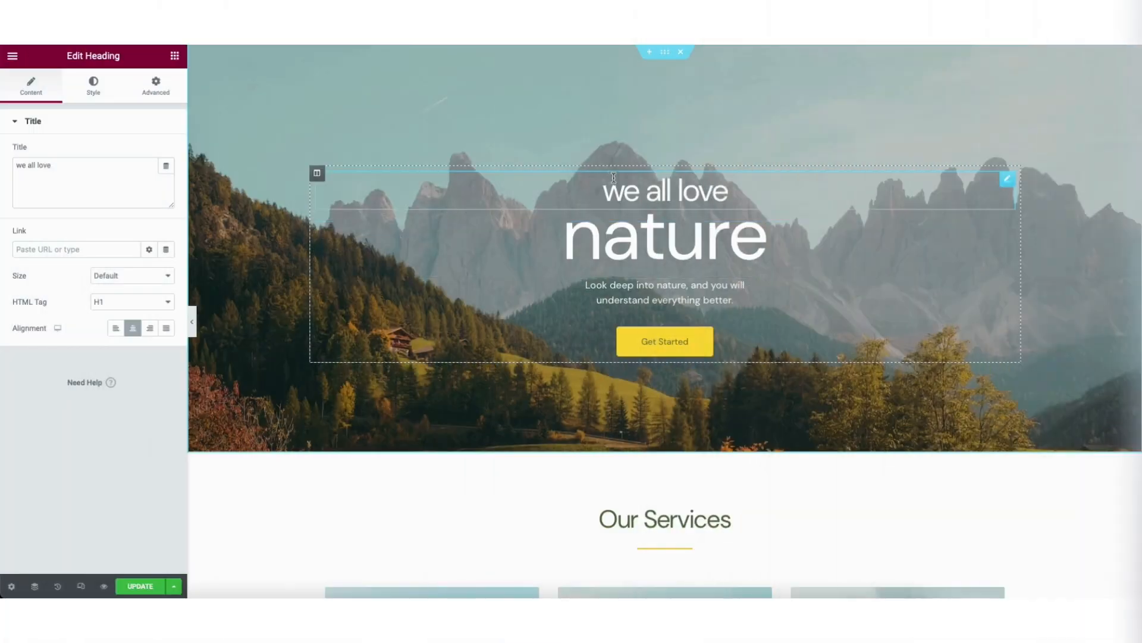
- Replace the hero heading "we all love" with "this is" in the Elementor editor
{"action": "left_click_drag", "start_coordinate": [600, 185], "coordinate": [744, 169]}
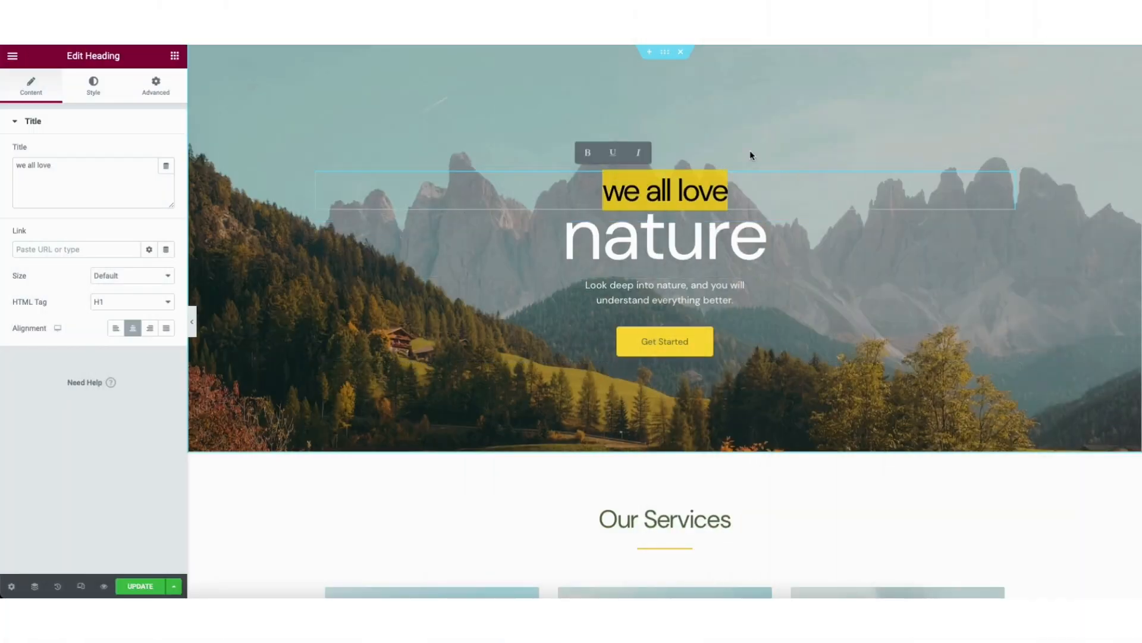
{"action": "type", "text": "this is"}
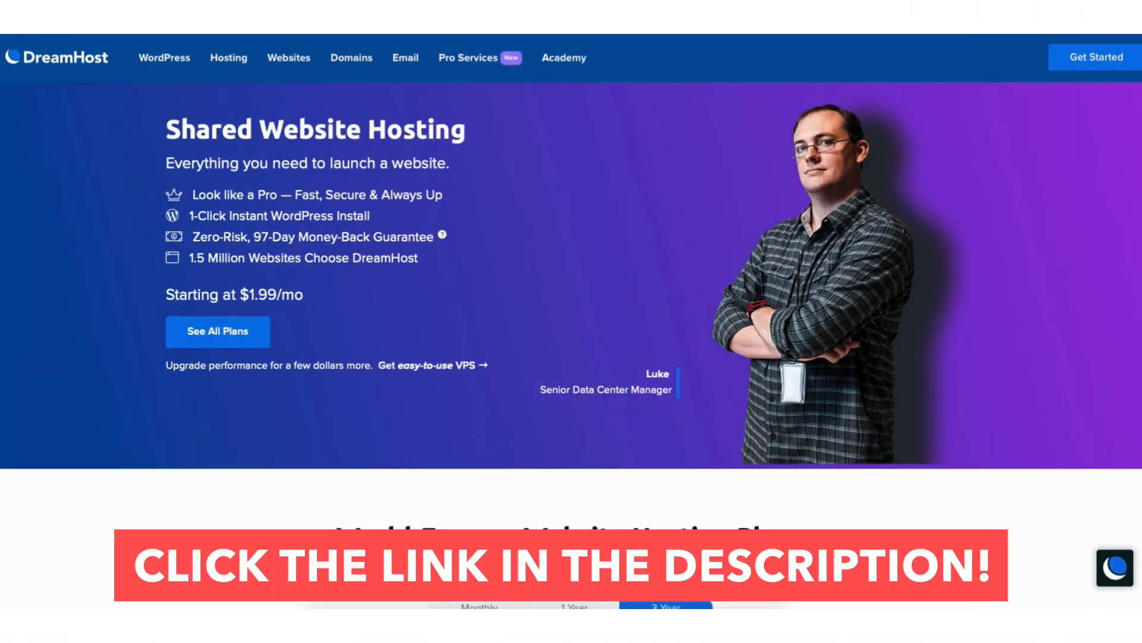
- View the shared website hosting plans on the DreamHost page
{"action": "scroll", "coordinate": [572, 321], "scroll_direction": "down", "scroll_amount": 7}
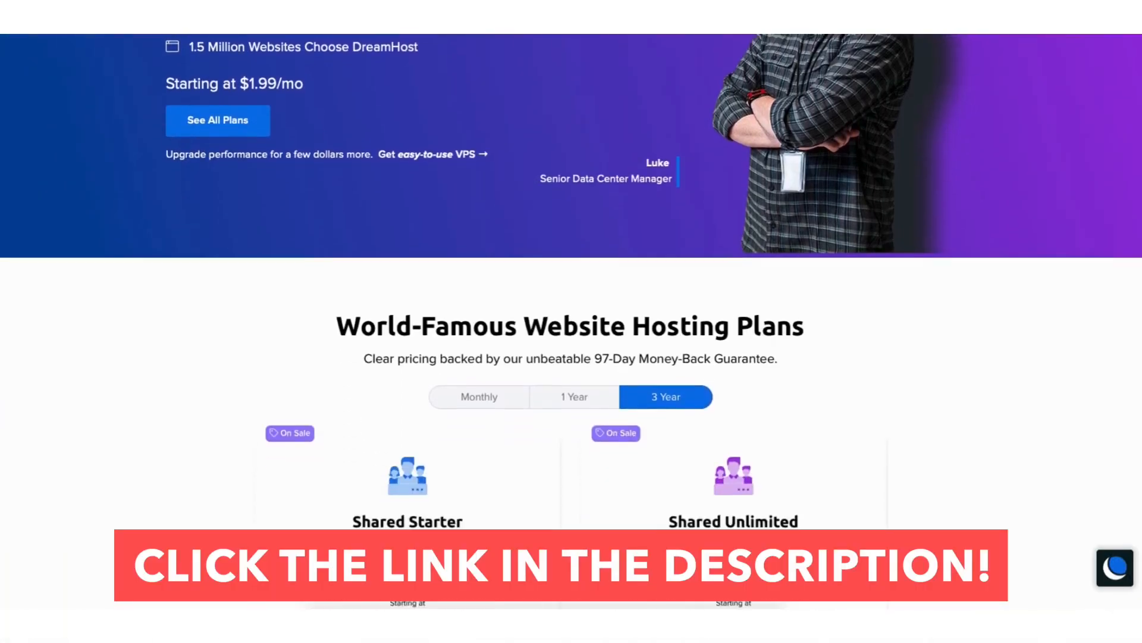
{"action": "scroll", "coordinate": [571, 321], "scroll_direction": "down", "scroll_amount": 5}
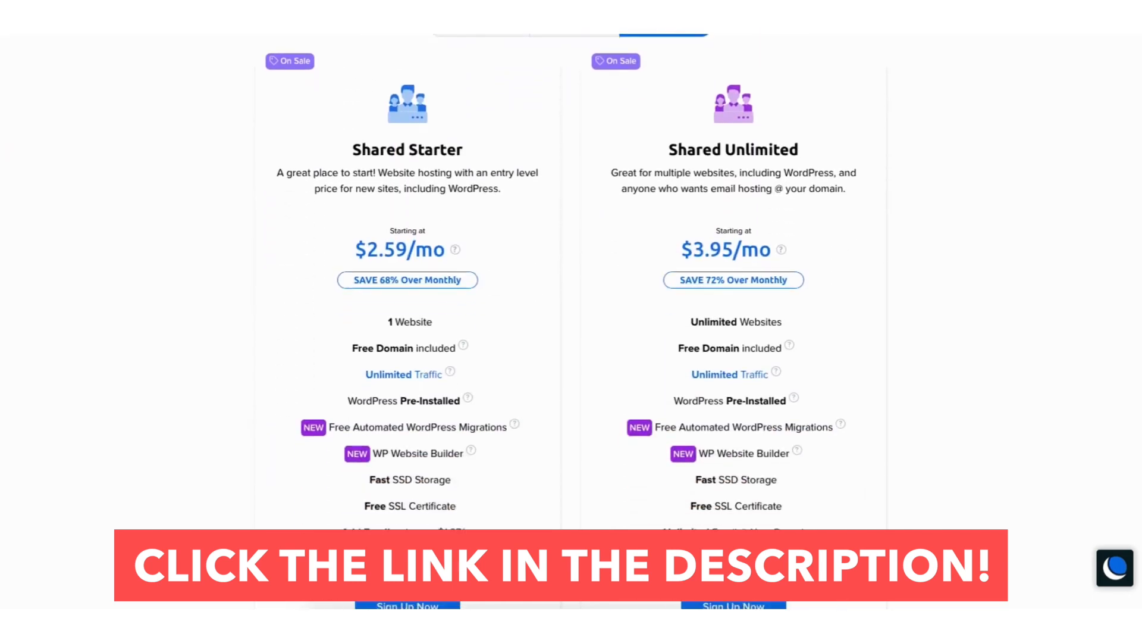